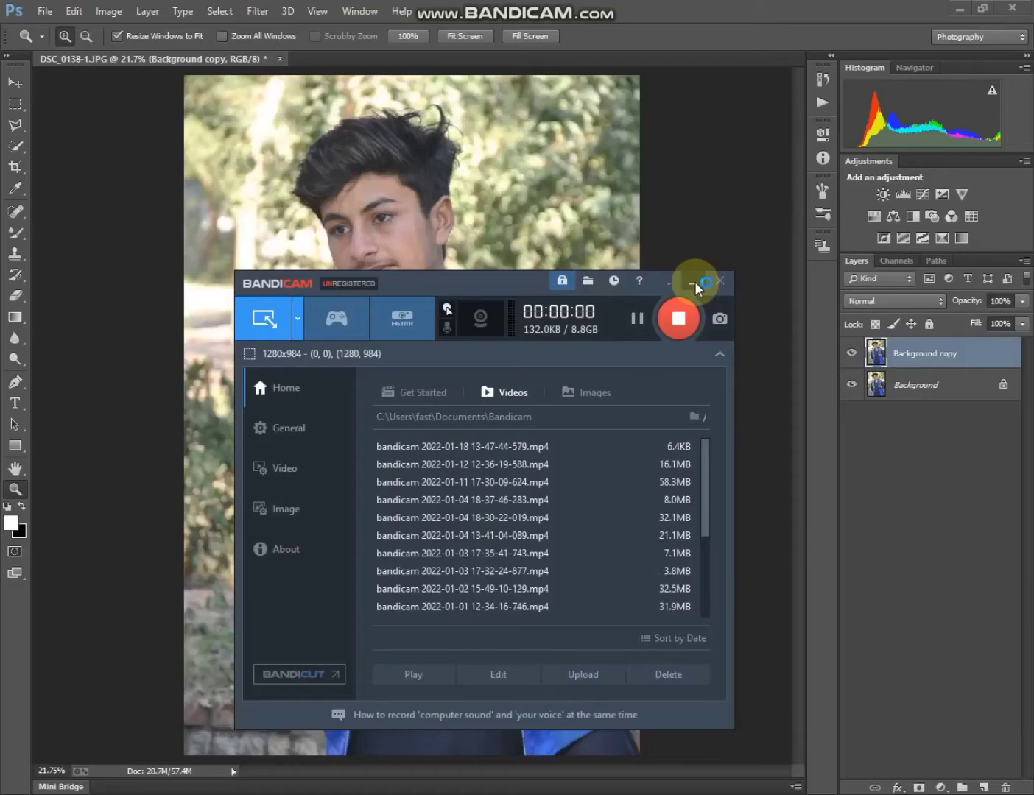
Grade in Camera Raw: Shadows up, Whites +24, Blacks -19, Temperature -6, Contrast +3, Clarity +8, Saturation +5.
{"action": "left_click", "coordinate": [257, 11]}
{"action": "left_click", "coordinate": [296, 92]}
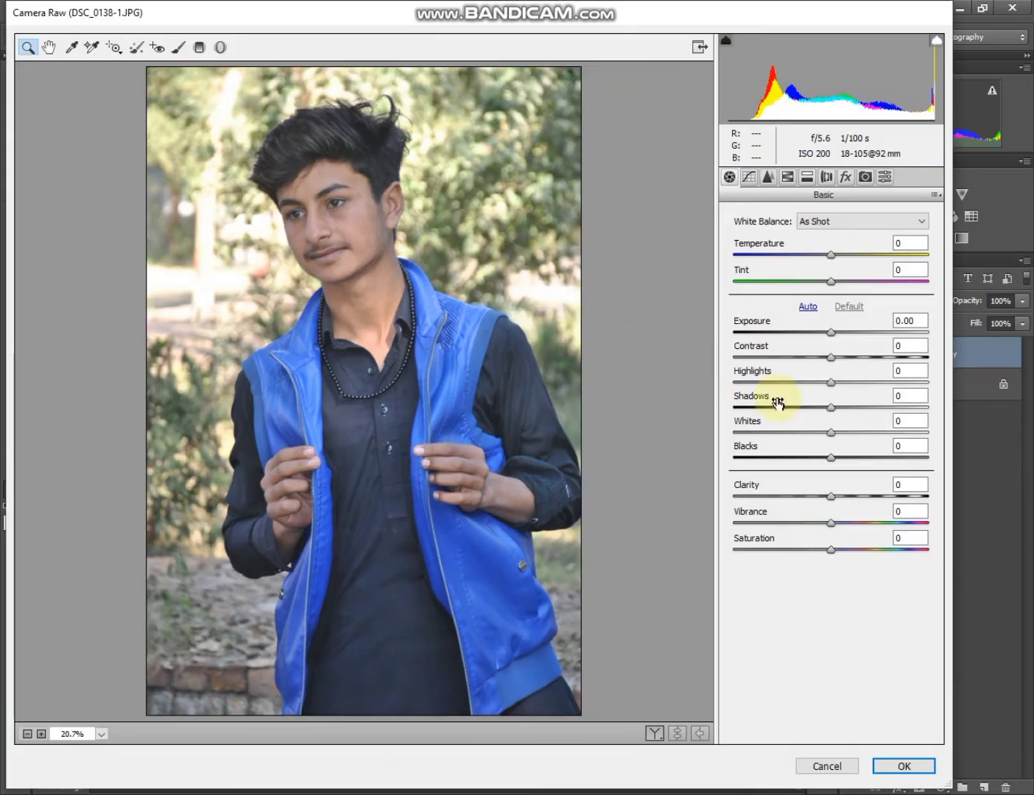
{"action": "mouse_move", "coordinate": [838, 413]}
{"action": "left_mouse_down"}
{"action": "mouse_move", "coordinate": [871, 418]}
{"action": "mouse_move", "coordinate": [812, 469]}
{"action": "left_mouse_up"}
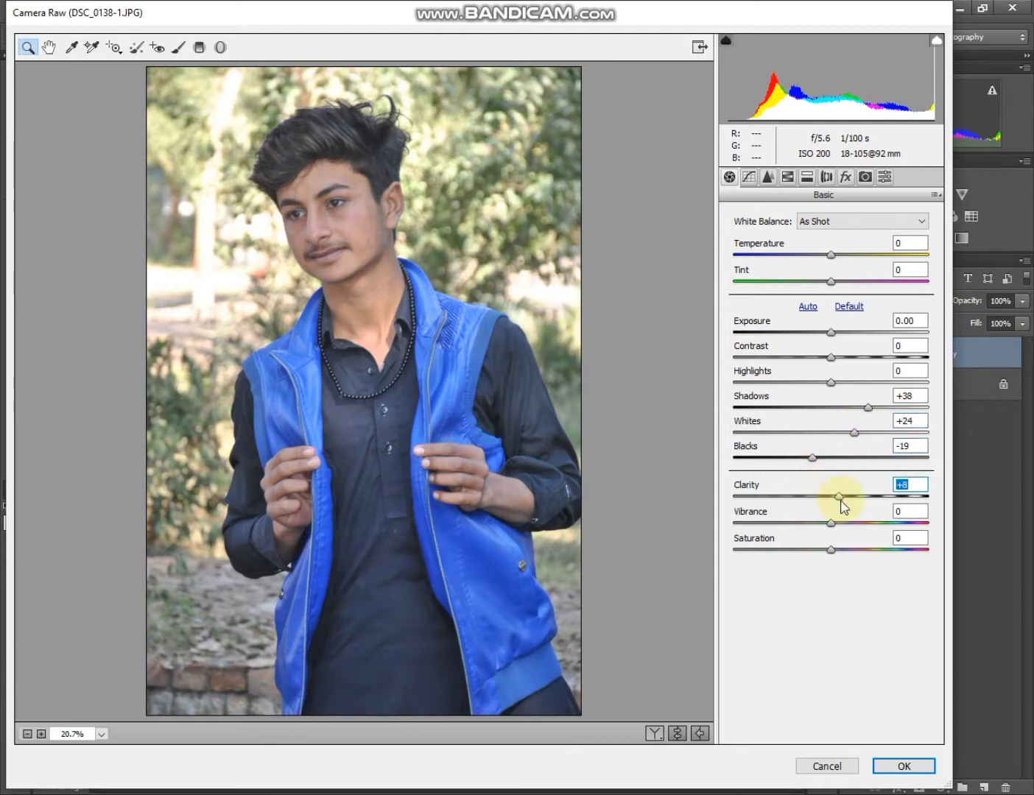
{"action": "left_click_drag", "start_coordinate": [830, 549], "coordinate": [840, 549]}
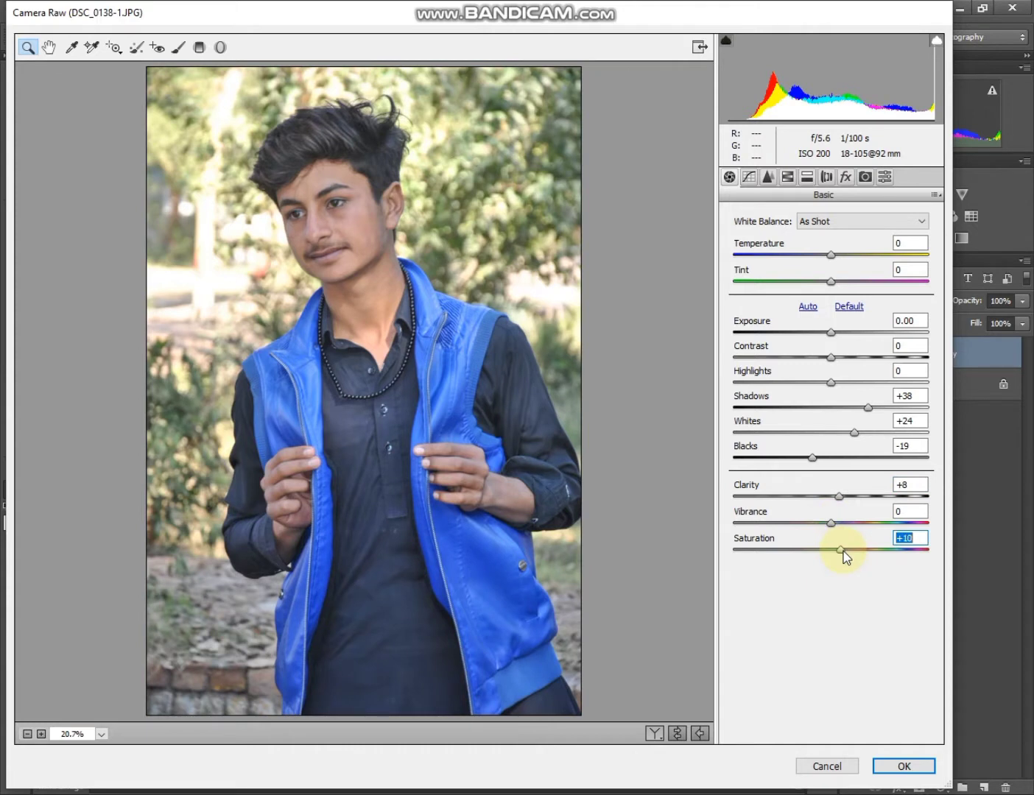
{"action": "left_click_drag", "start_coordinate": [832, 257], "coordinate": [828, 263]}
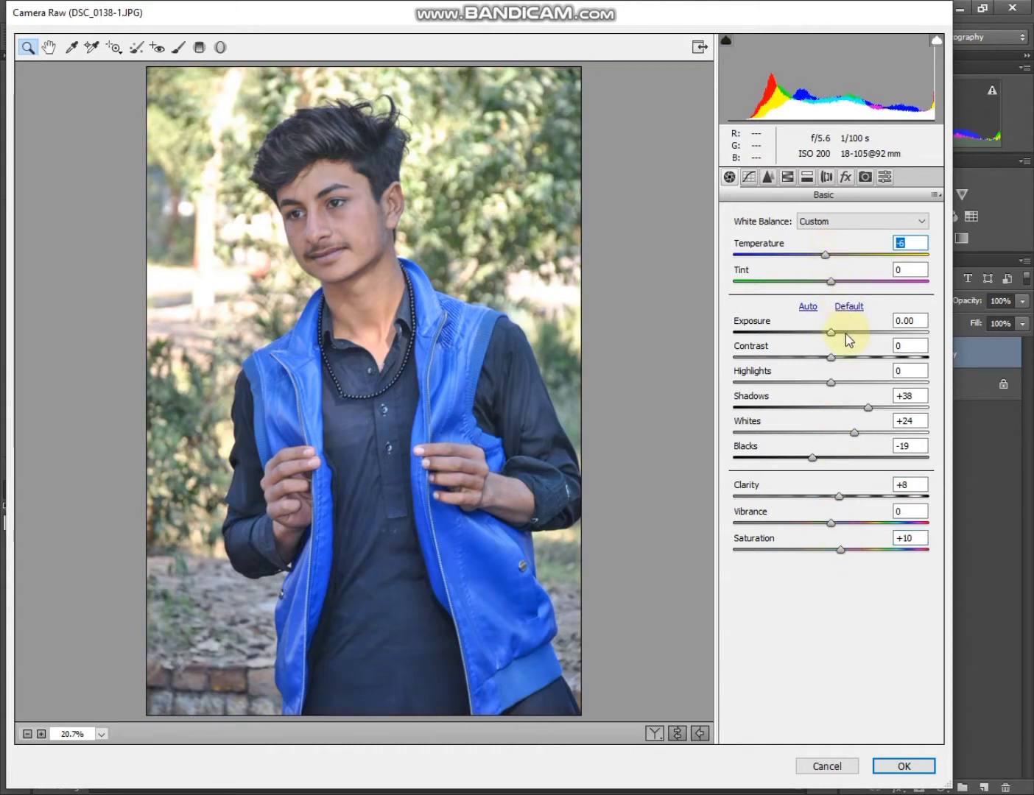
{"action": "left_click_drag", "start_coordinate": [833, 359], "coordinate": [838, 360]}
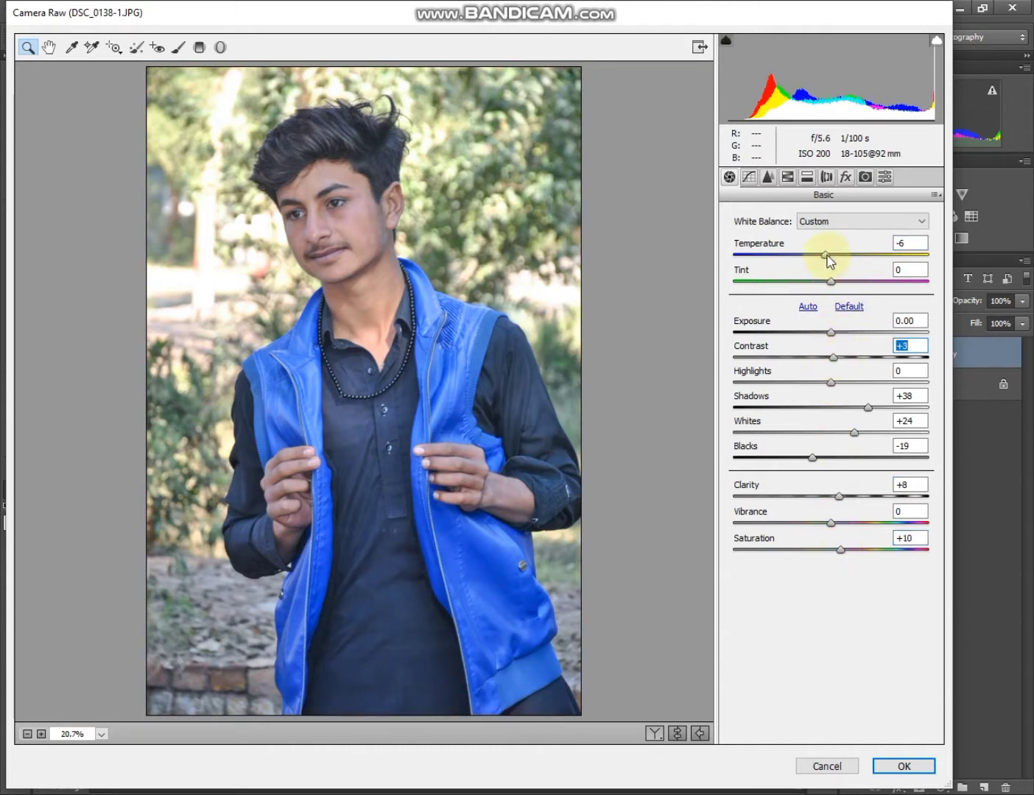
{"action": "left_click_drag", "start_coordinate": [838, 551], "coordinate": [831, 551]}
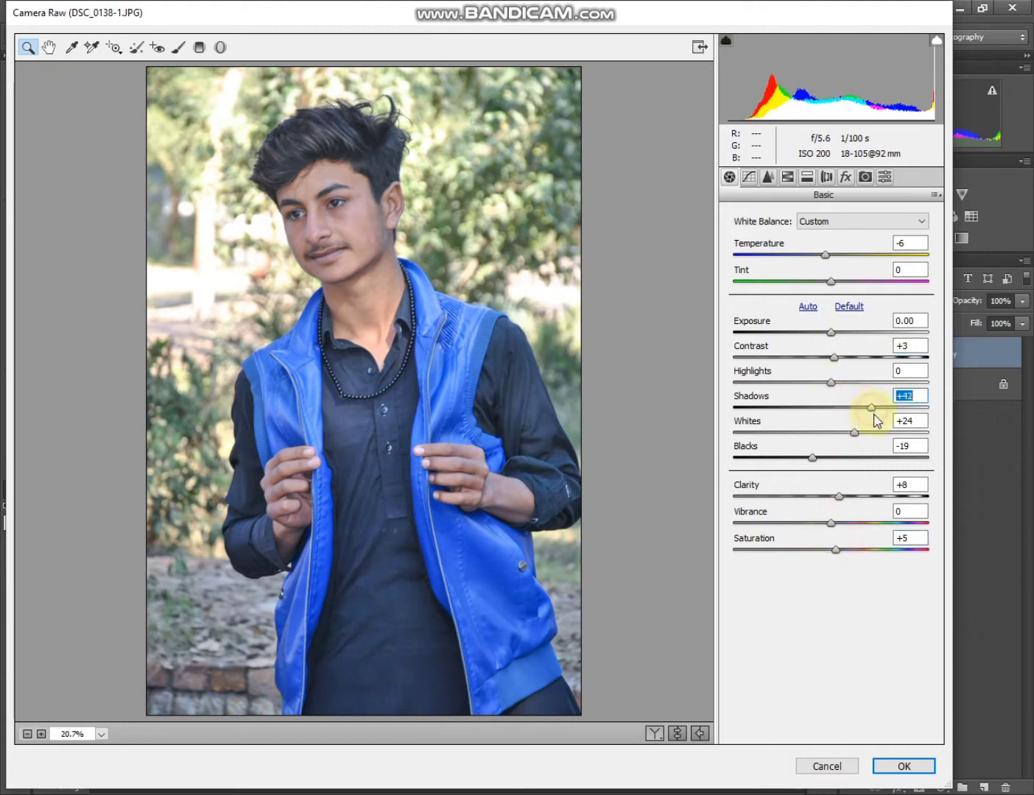
In HSL, set Oranges luminance +21 and saturation Oranges -19, Greens +100, Aquas +49, Blues +10.
{"action": "left_click", "coordinate": [788, 179]}
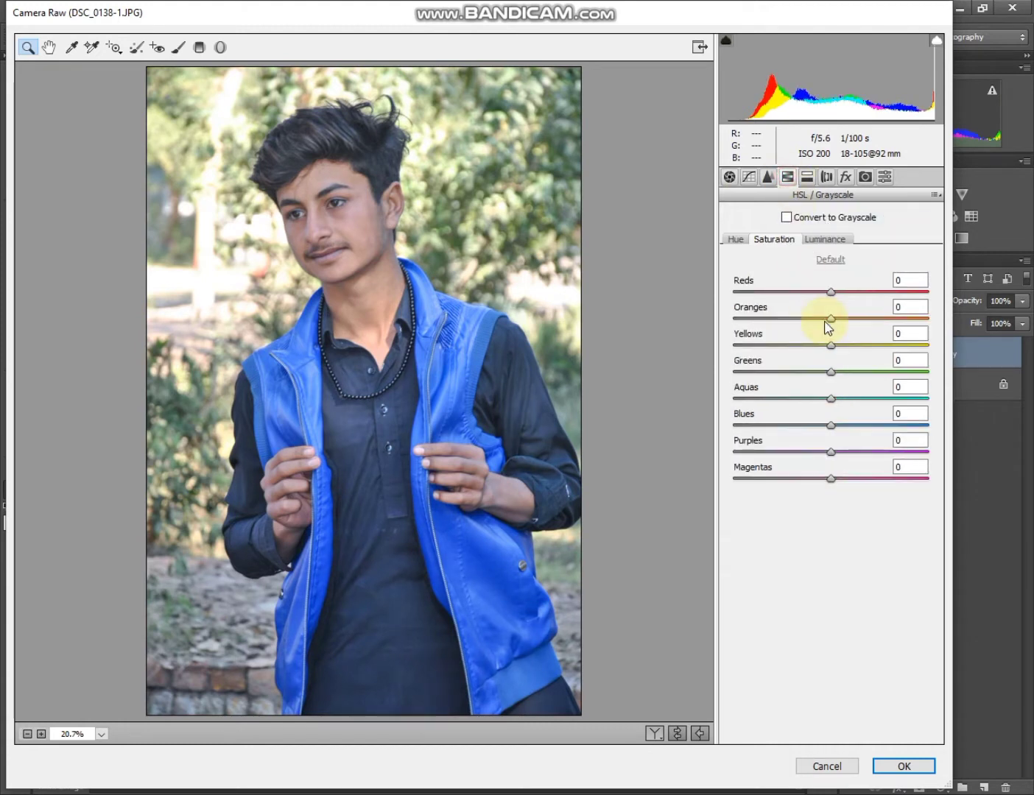
{"action": "left_click", "coordinate": [826, 240]}
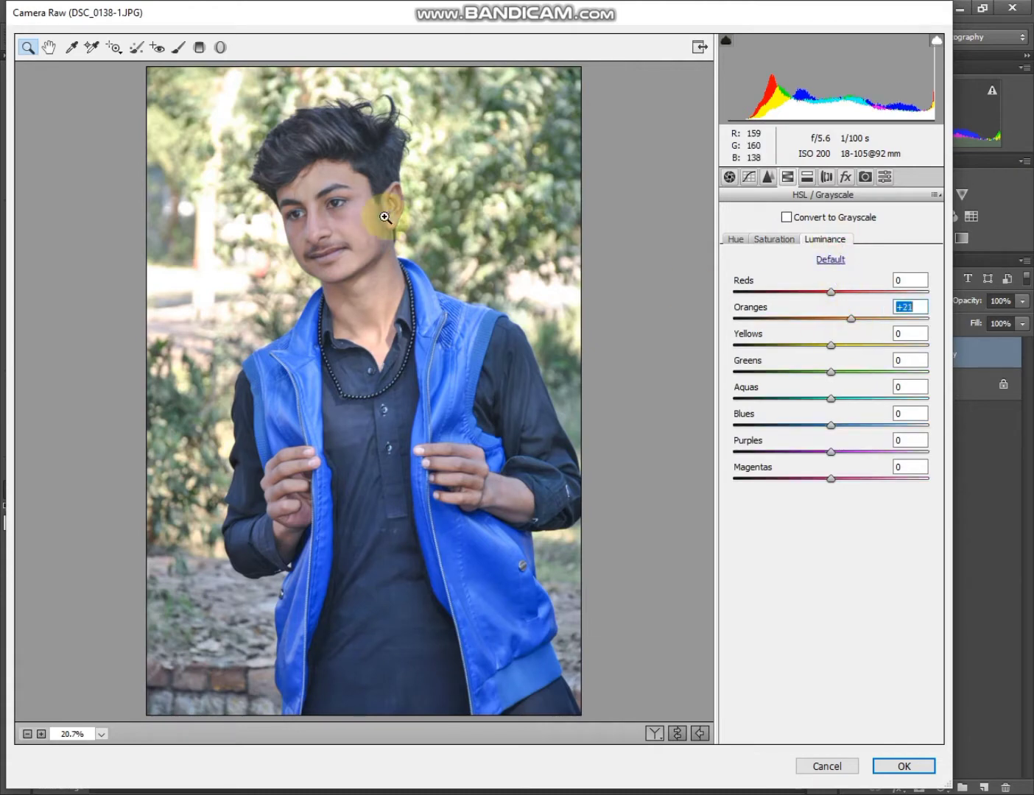
{"action": "left_click", "coordinate": [319, 191]}
{"action": "left_click", "coordinate": [349, 356]}
{"action": "right_click", "coordinate": [349, 356]}
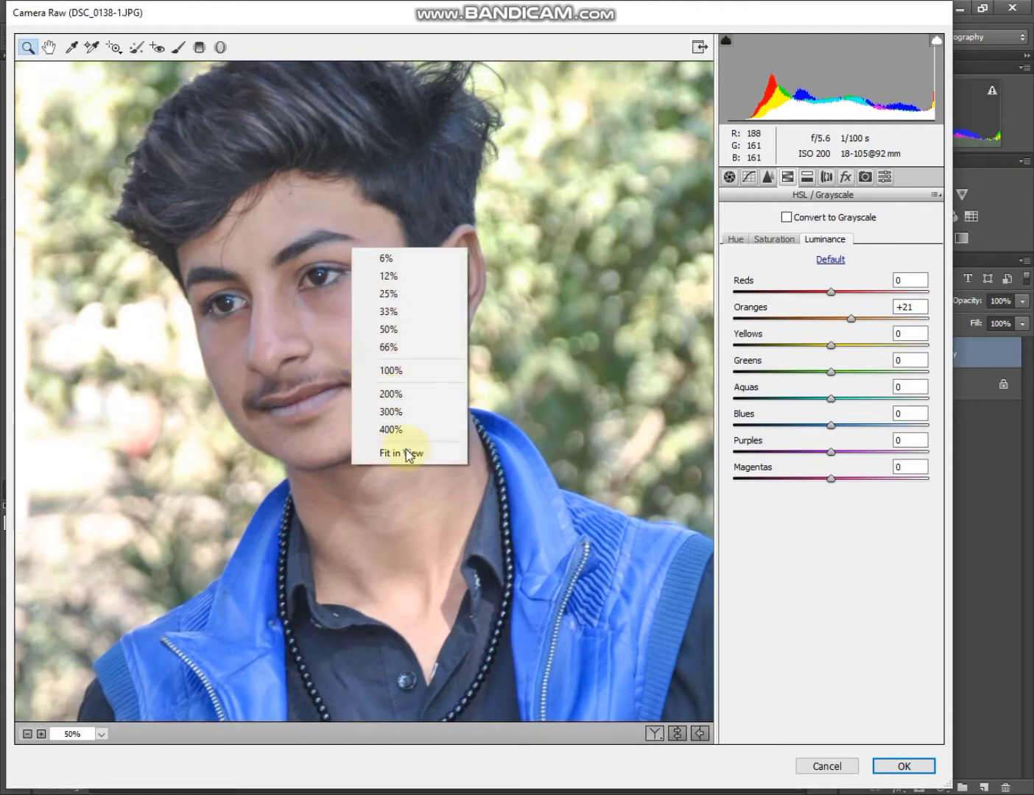
{"action": "left_click", "coordinate": [406, 453]}
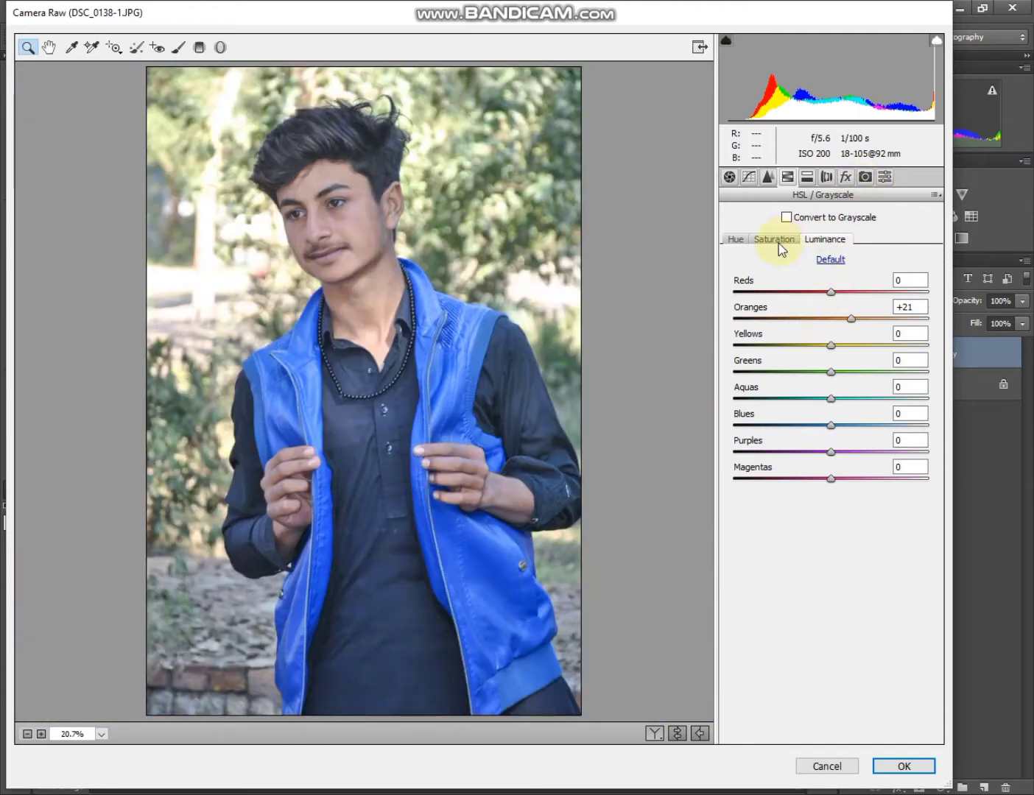
{"action": "left_click", "coordinate": [780, 243]}
{"action": "left_click_drag", "start_coordinate": [830, 370], "coordinate": [936, 379]}
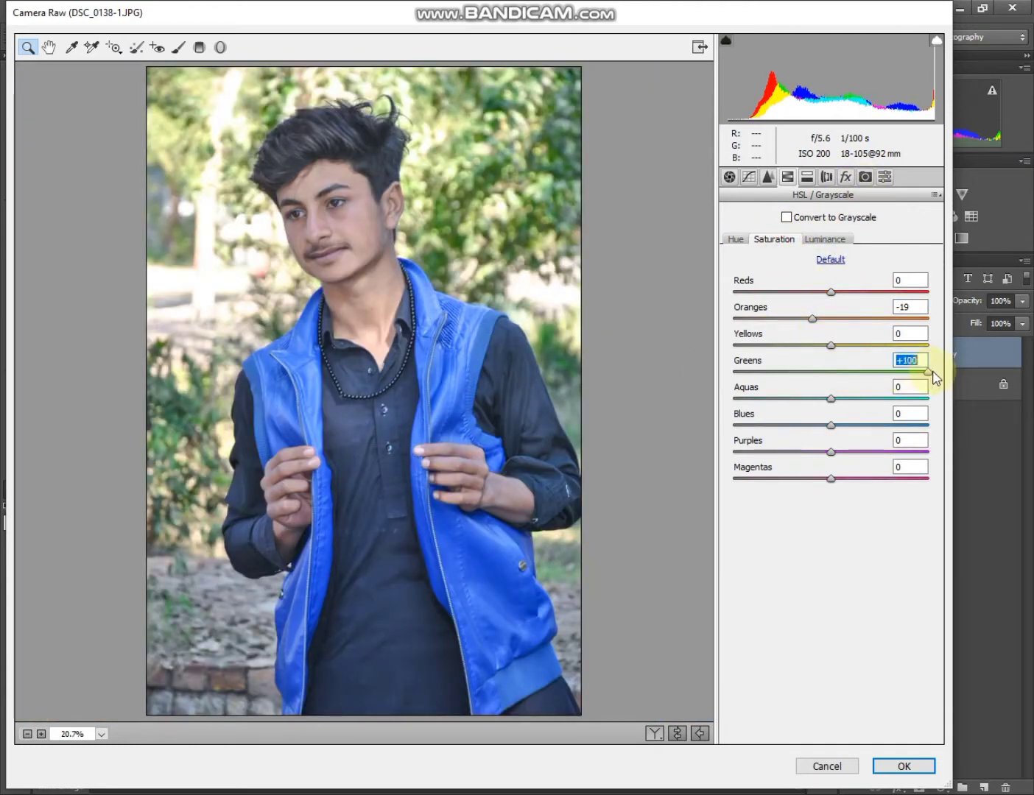
{"action": "left_click_drag", "start_coordinate": [847, 422], "coordinate": [858, 432]}
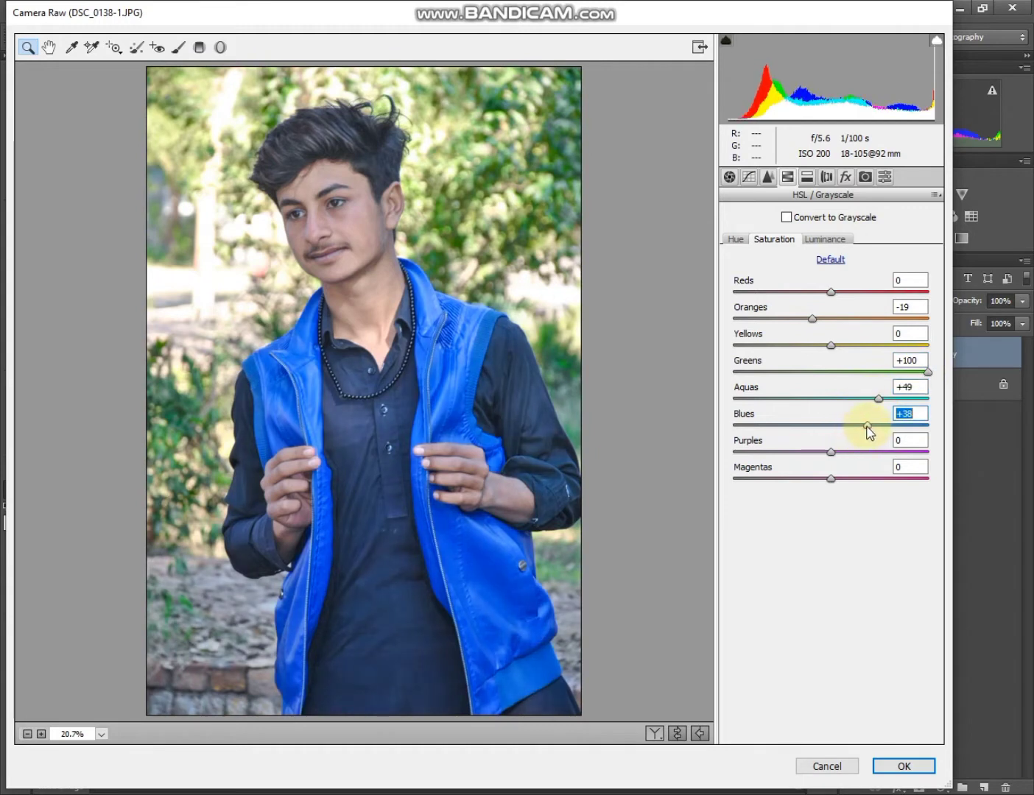
Shift HSL hues: Oranges +15, Yellows -15, Greens -97, Aquas -65.
{"action": "left_click", "coordinate": [738, 238]}
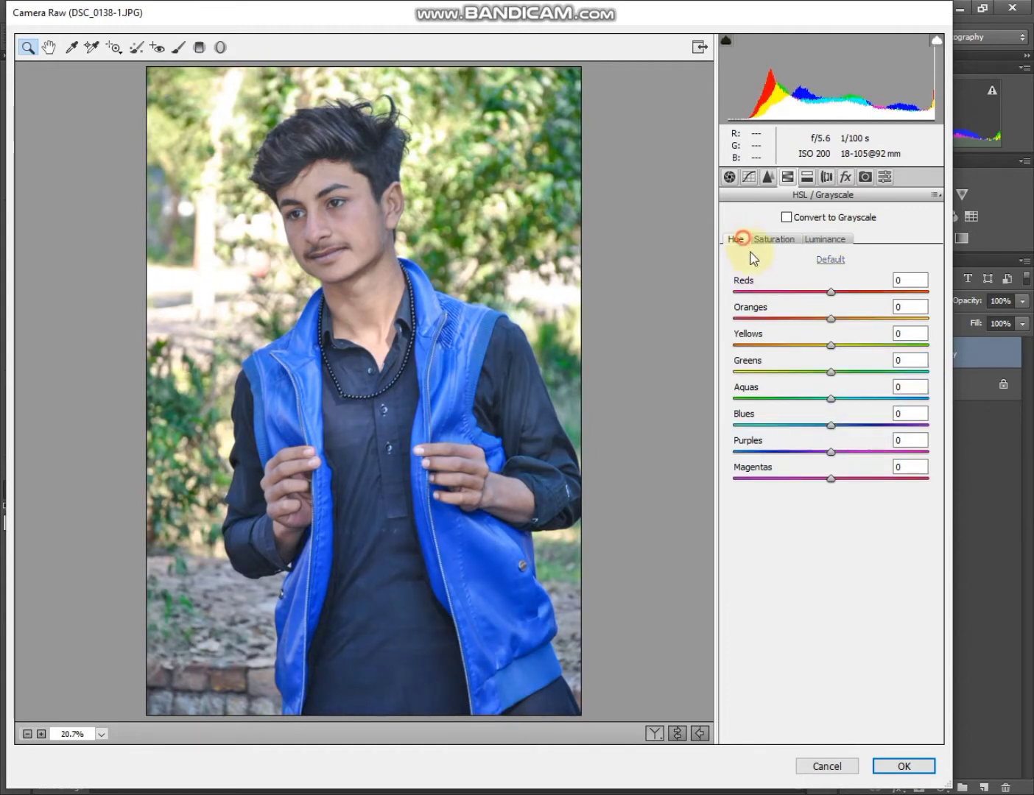
{"action": "left_click_drag", "start_coordinate": [782, 399], "coordinate": [768, 397]}
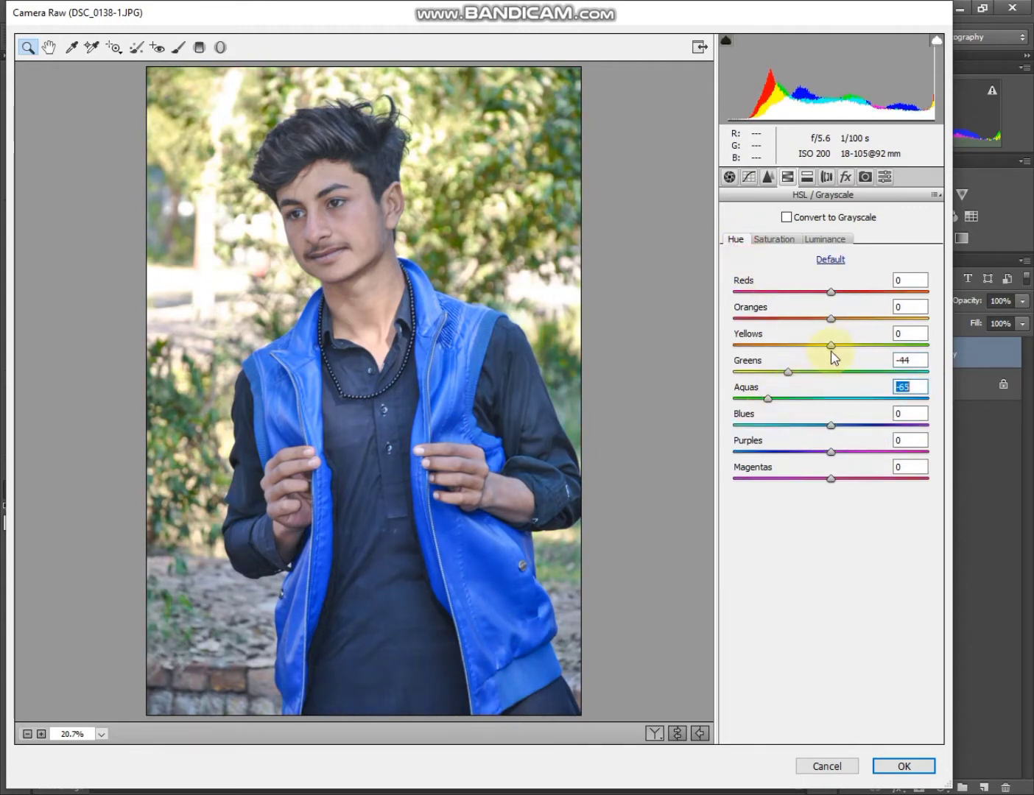
{"action": "left_click_drag", "start_coordinate": [830, 346], "coordinate": [817, 346]}
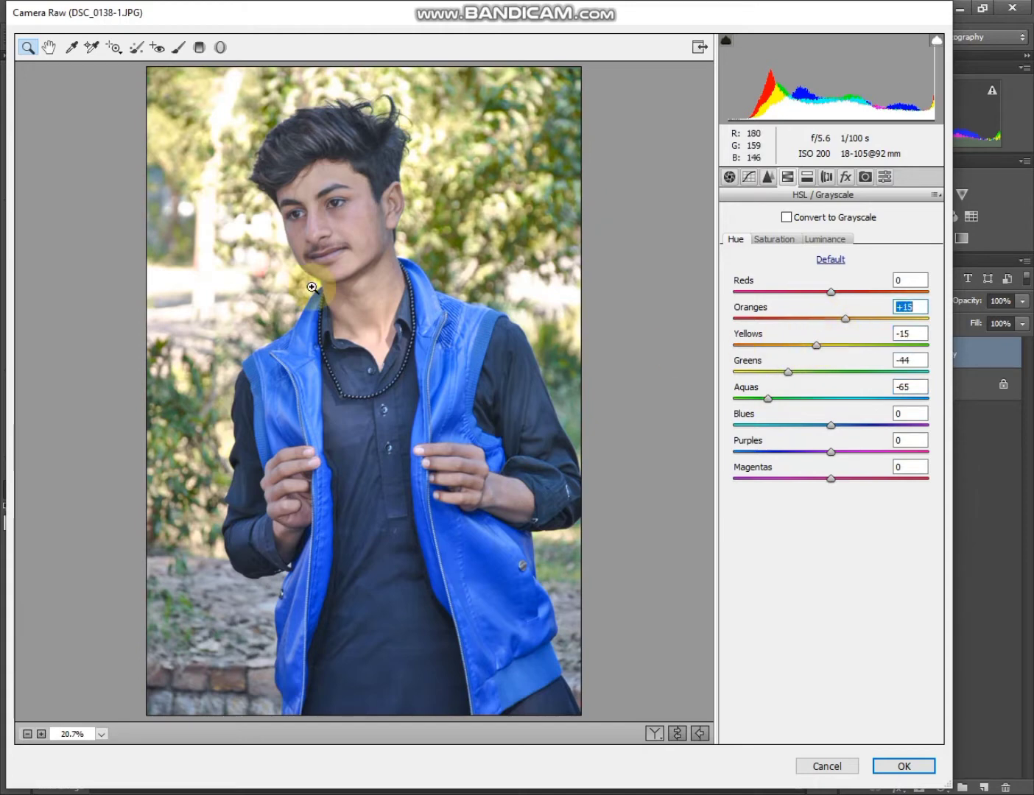
{"action": "left_click", "coordinate": [327, 203]}
{"action": "left_click", "coordinate": [335, 269]}
{"action": "right_click", "coordinate": [354, 170]}
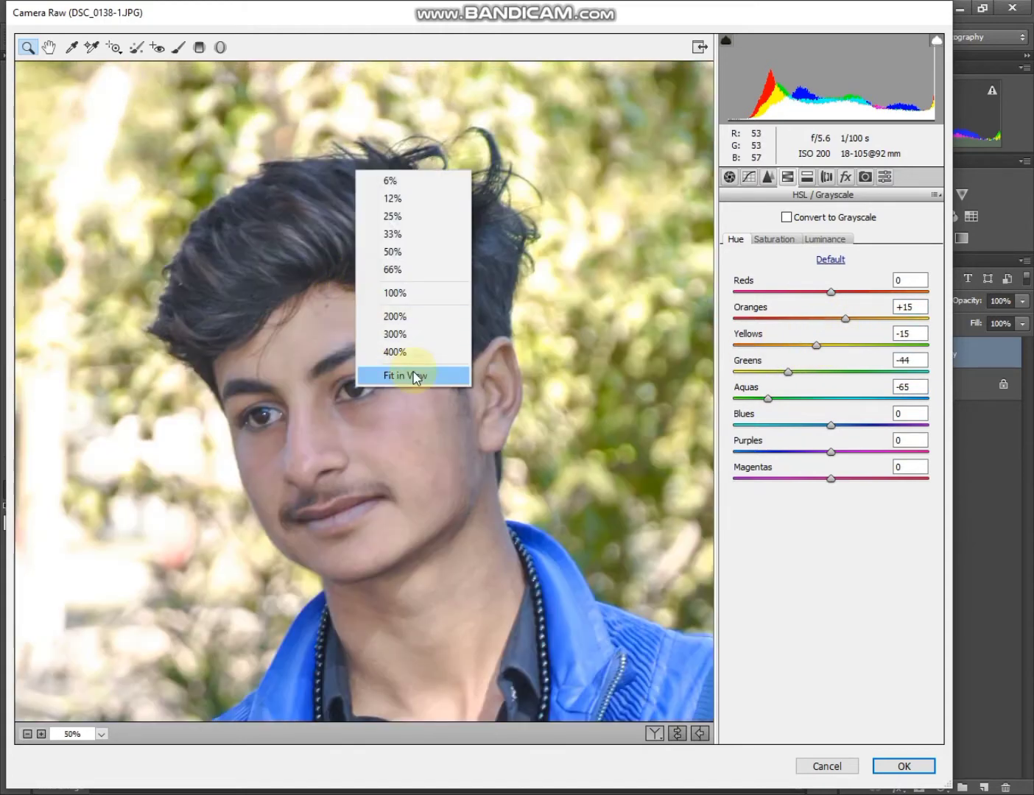
{"action": "left_click", "coordinate": [414, 374]}
{"action": "left_click_drag", "start_coordinate": [787, 371], "coordinate": [751, 372]}
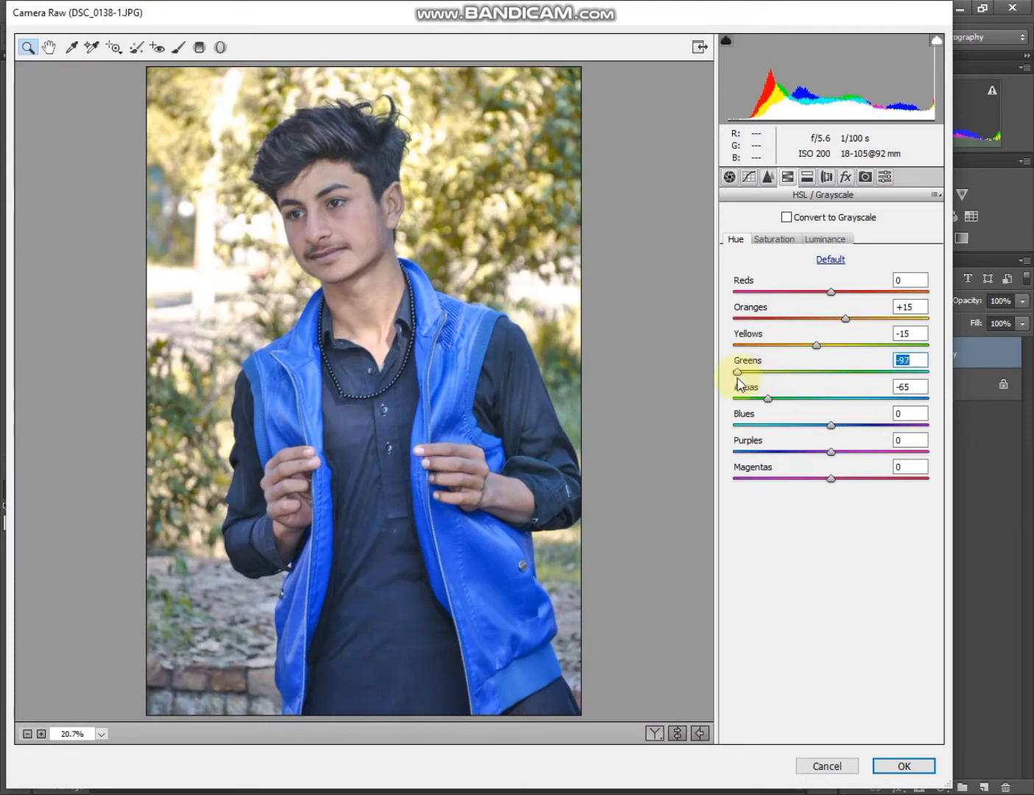
{"action": "left_click", "coordinate": [776, 240]}
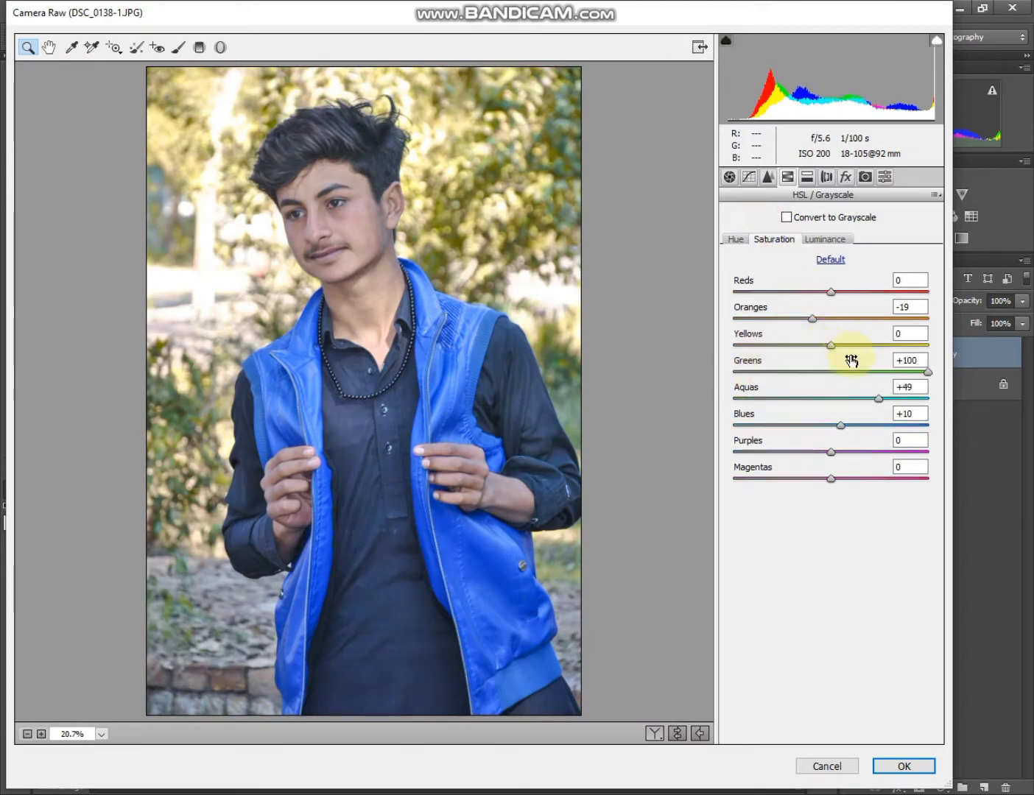
{"action": "left_click", "coordinate": [837, 238]}
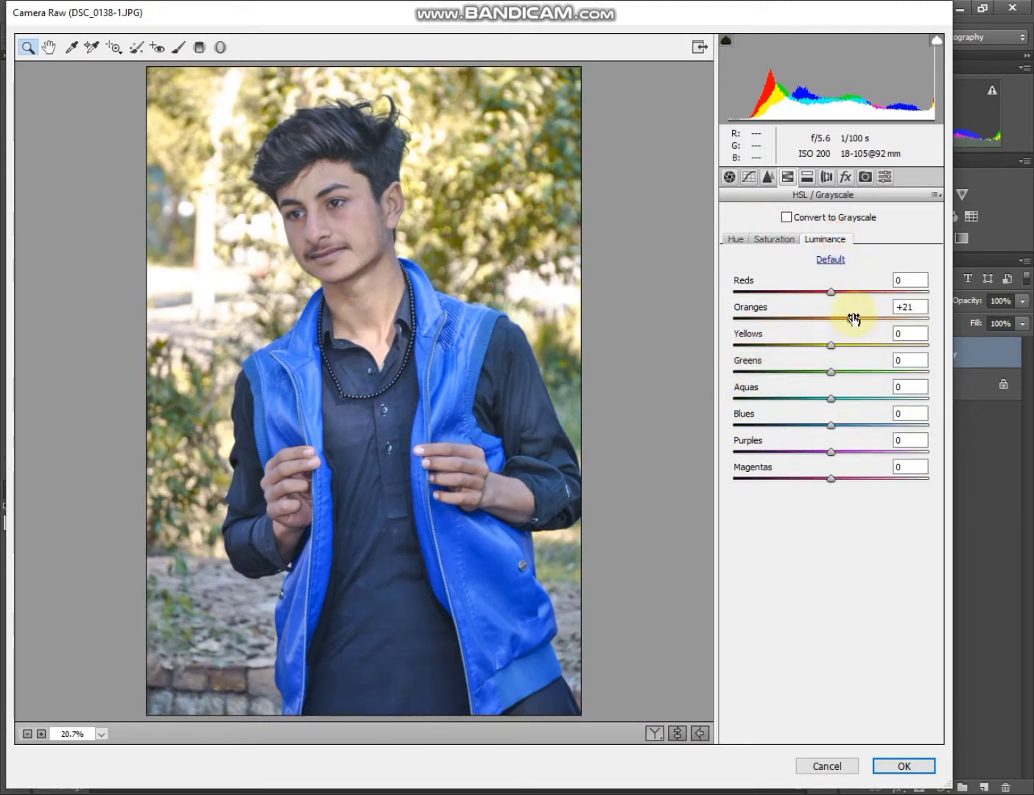
Set Camera Calibration Green Primary Saturation to +52 and Red Primary Saturation to -19.
{"action": "left_click", "coordinate": [865, 179]}
{"action": "left_click_drag", "start_coordinate": [856, 431], "coordinate": [880, 432]}
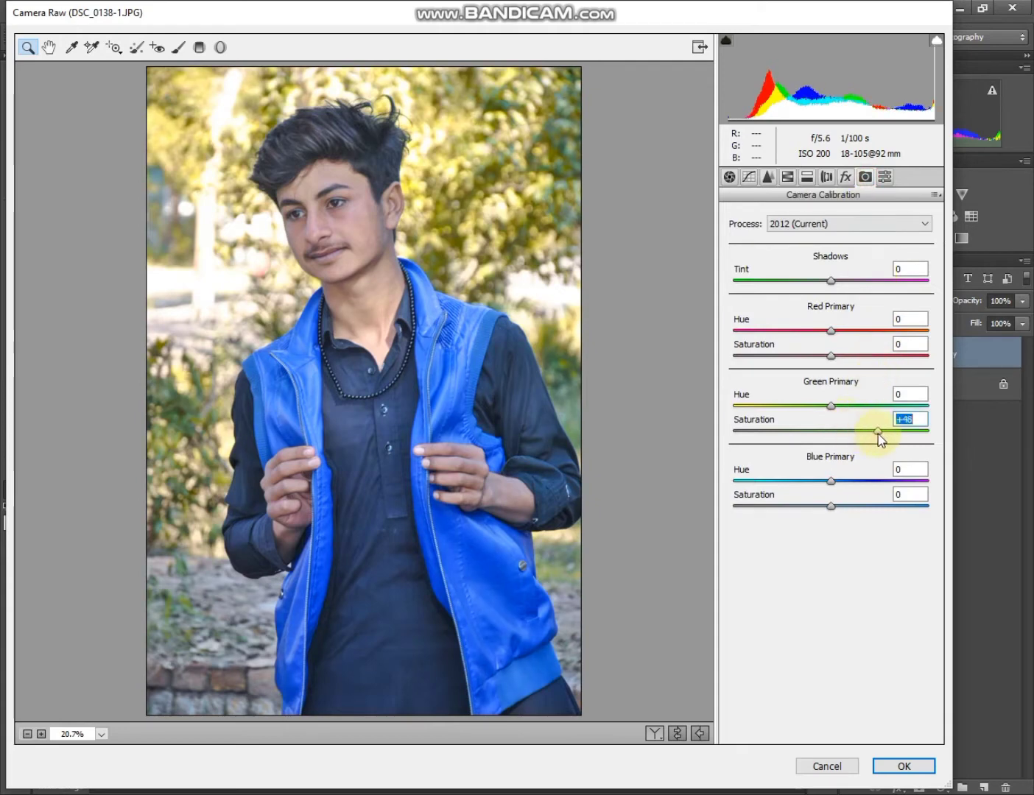
{"action": "left_click_drag", "start_coordinate": [831, 355], "coordinate": [806, 363]}
{"action": "left_click", "coordinate": [352, 188]}
{"action": "left_click", "coordinate": [330, 288]}
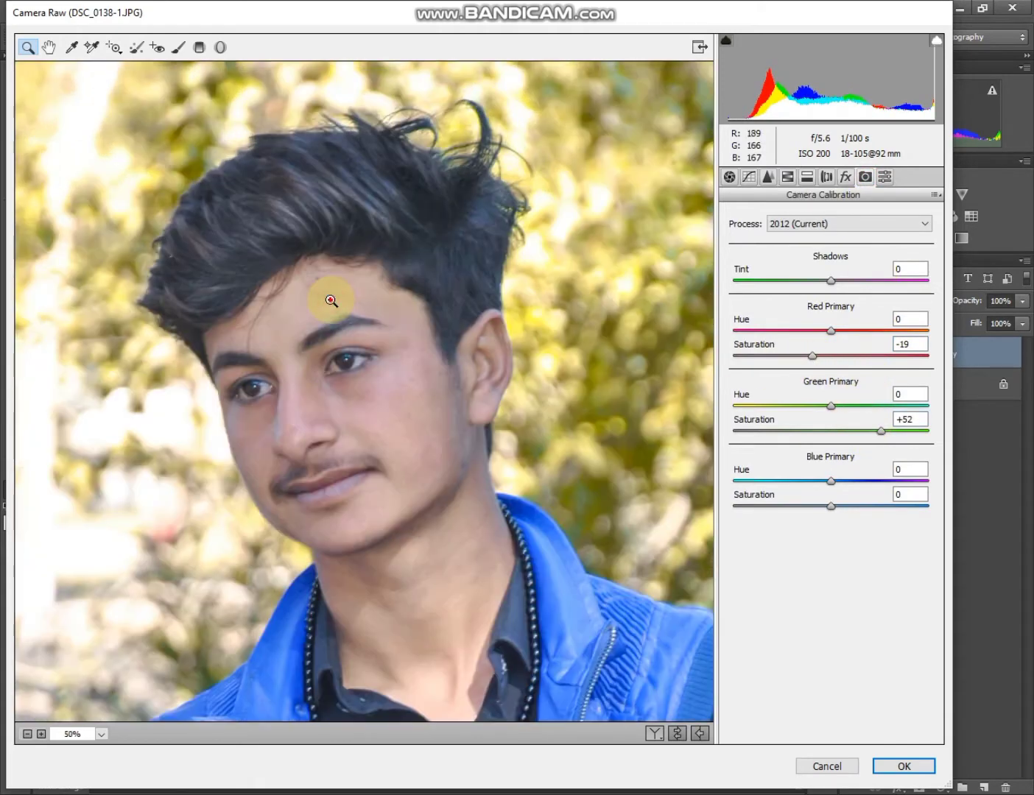
{"action": "scroll", "coordinate": [390, 295], "scroll_direction": "down", "scroll_amount": 2}
{"action": "right_click", "coordinate": [433, 274]}
{"action": "left_click", "coordinate": [490, 354]}
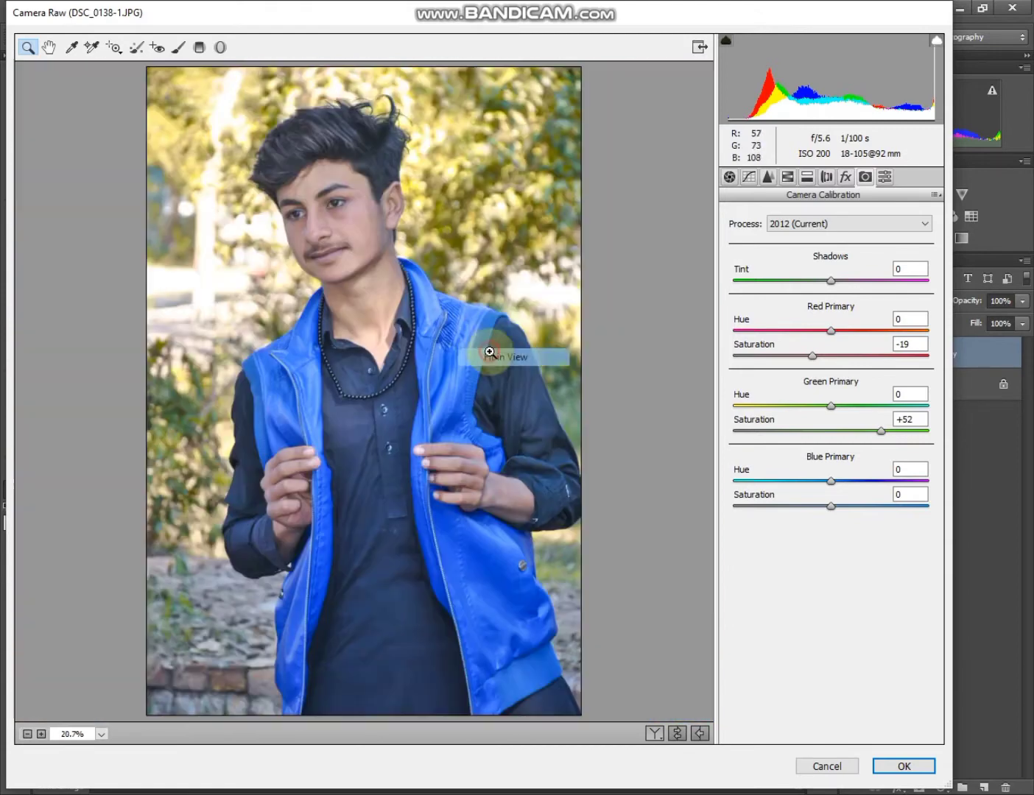
Apply the Camera Raw grade to the Background copy and inspect the skin up close.
{"action": "left_click", "coordinate": [905, 767]}
{"action": "left_click", "coordinate": [380, 196]}
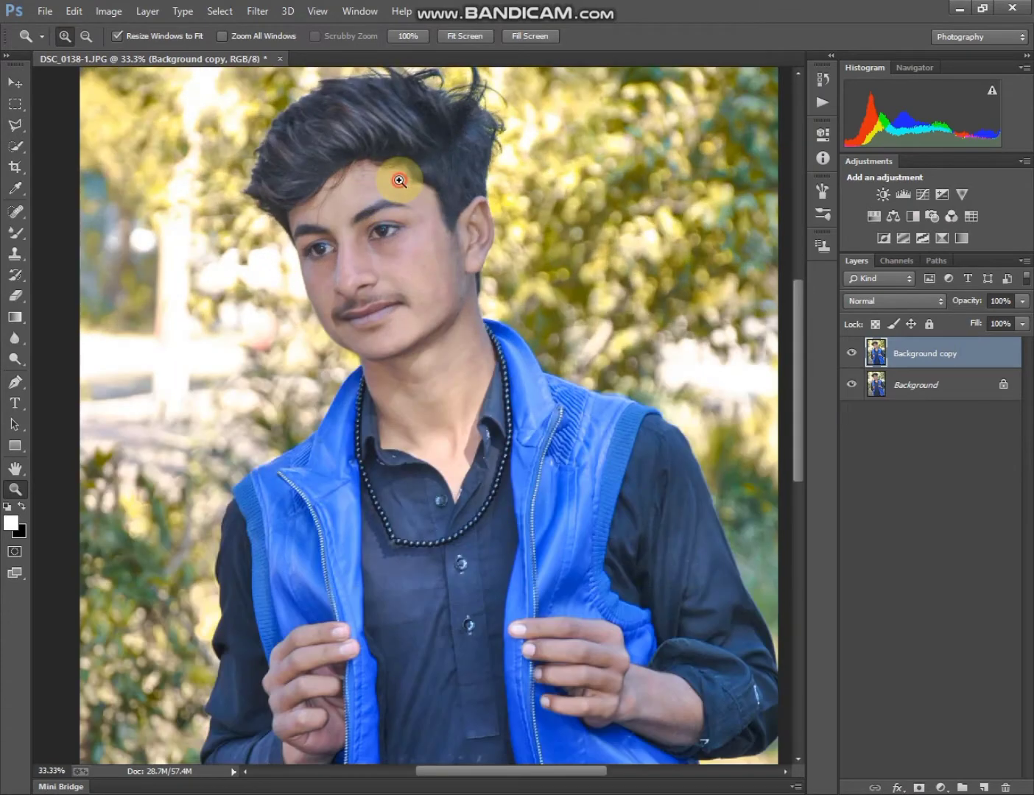
{"action": "left_click", "coordinate": [381, 189]}
{"action": "left_click", "coordinate": [381, 189]}
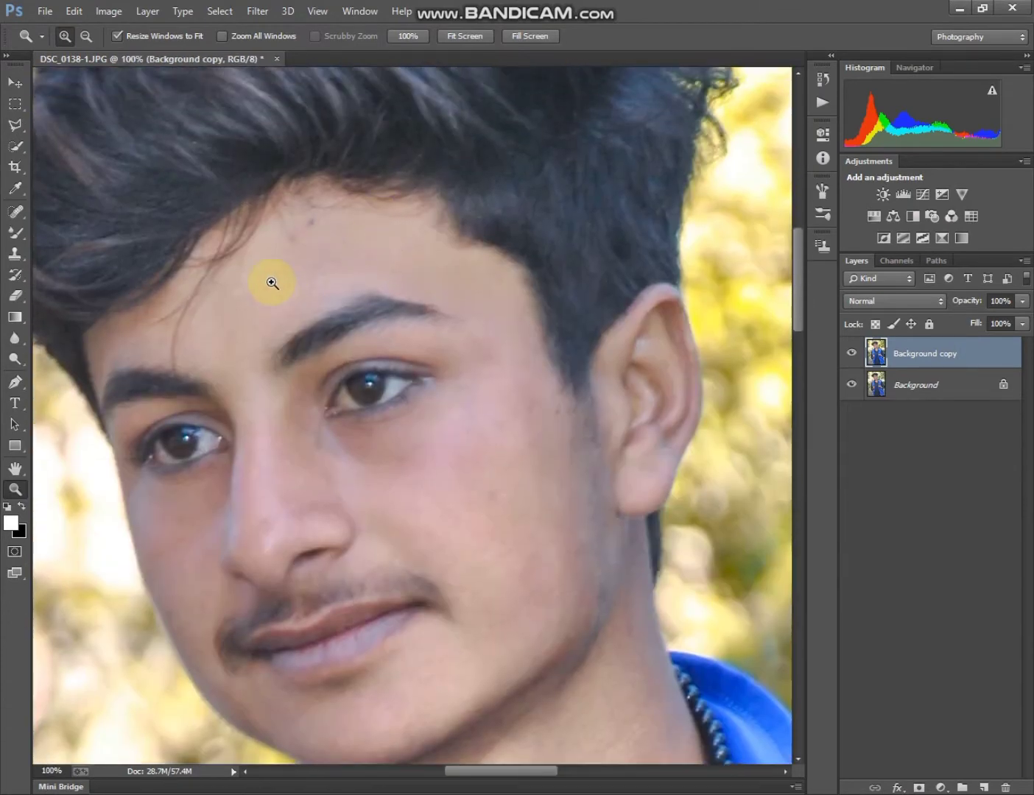
{"action": "right_click", "coordinate": [434, 295]}
{"action": "left_click", "coordinate": [449, 304]}
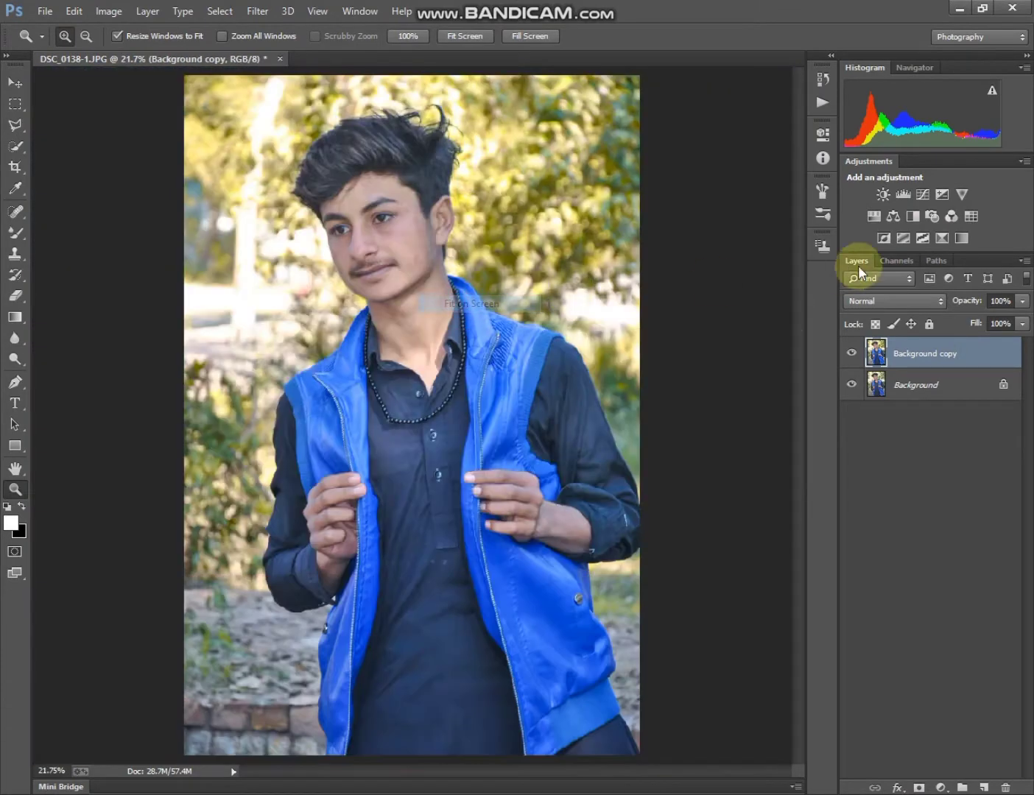
Add a Color Lookup layer and try 2Strip, 3Strip, Bleach Bypass, Candlelight and Crisp_Warm looks.
{"action": "left_click", "coordinate": [973, 218]}
{"action": "left_click", "coordinate": [744, 173]}
{"action": "left_click", "coordinate": [740, 238]}
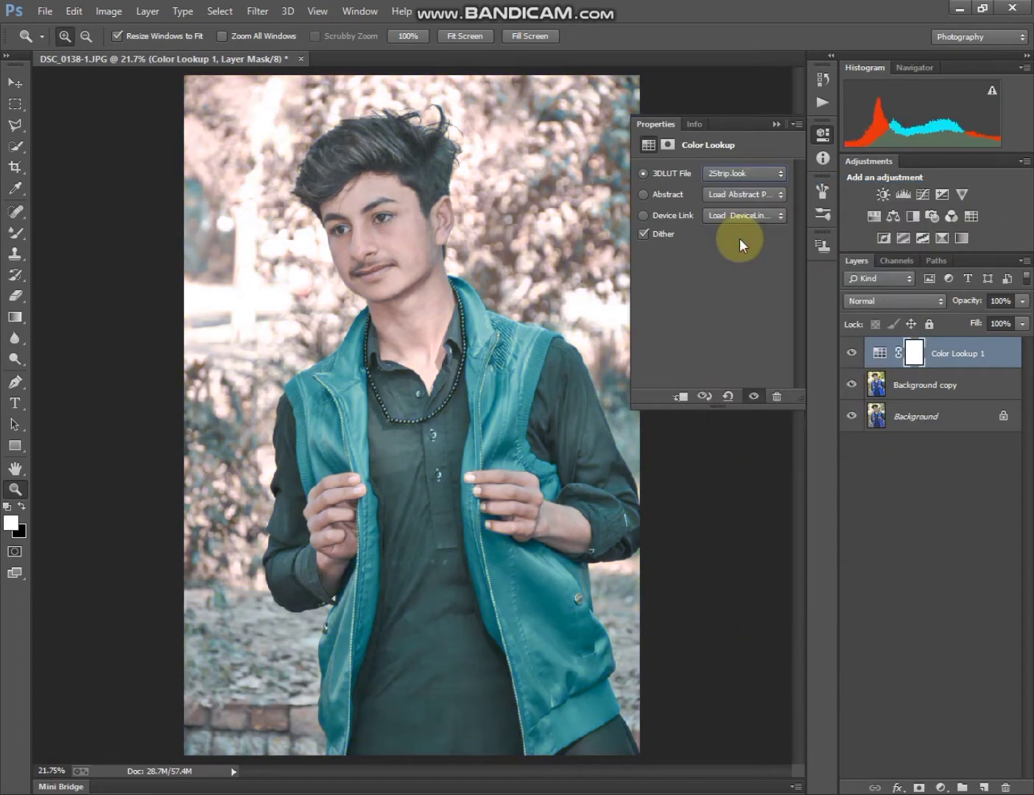
{"action": "left_click", "coordinate": [740, 174]}
{"action": "left_click", "coordinate": [743, 248]}
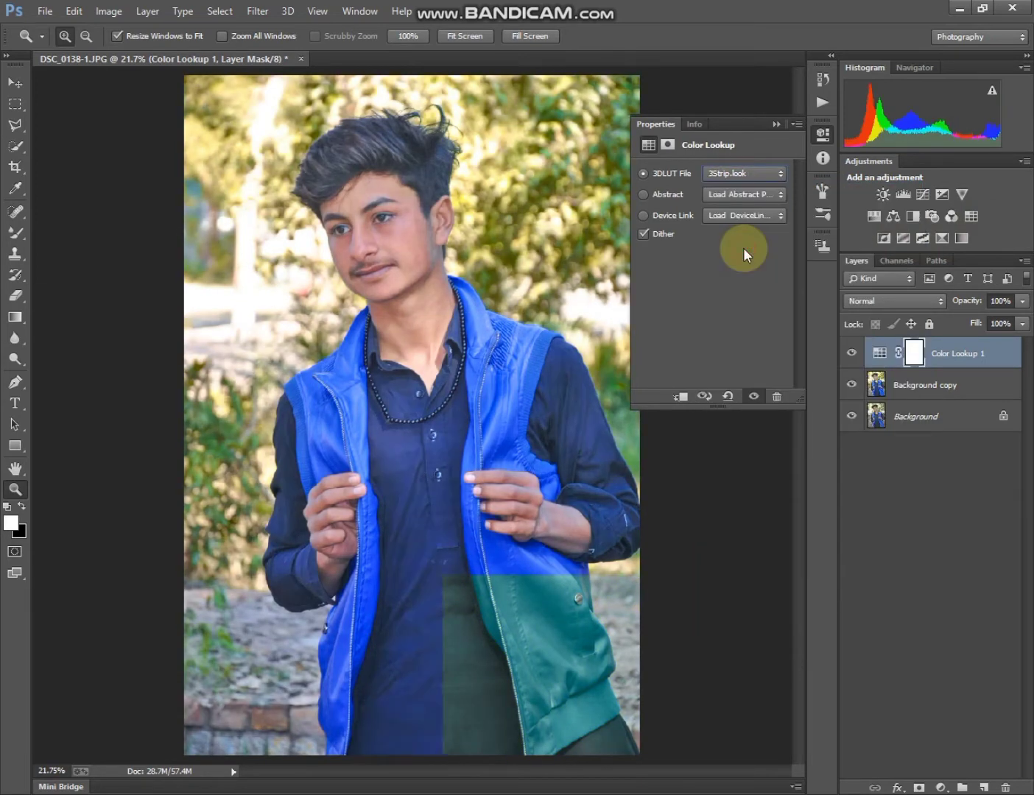
{"action": "left_click", "coordinate": [744, 173]}
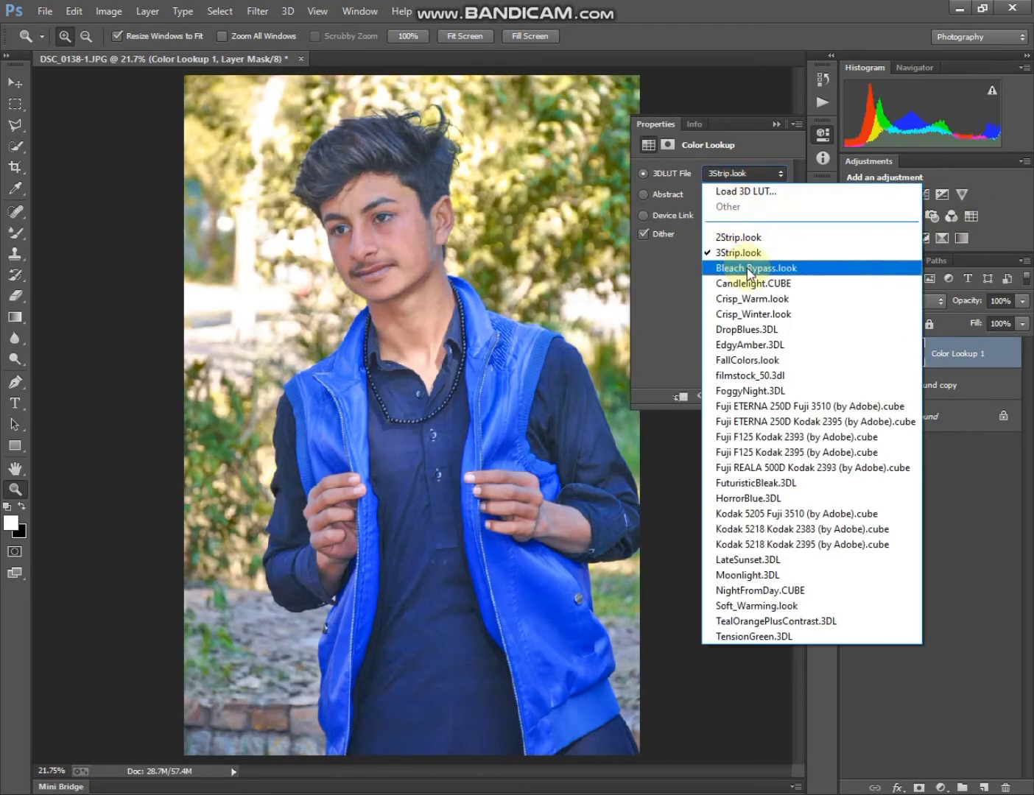
{"action": "left_click", "coordinate": [750, 268]}
{"action": "left_click", "coordinate": [744, 174]}
{"action": "left_click", "coordinate": [749, 281]}
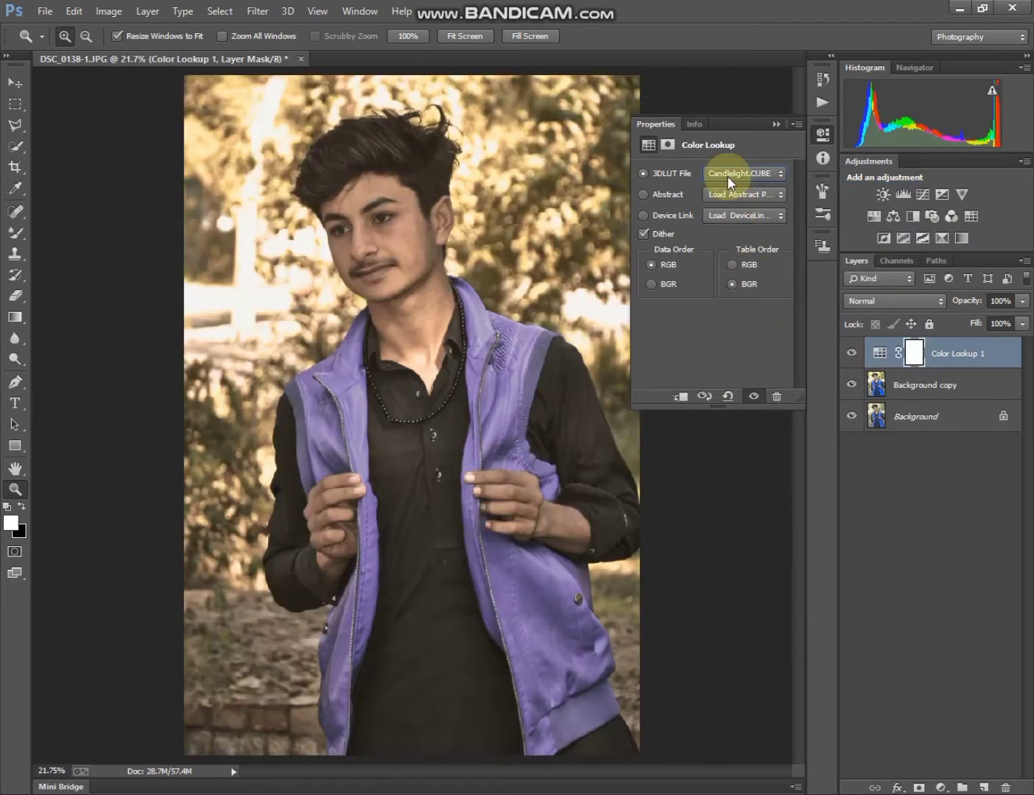
{"action": "left_click", "coordinate": [727, 176]}
{"action": "left_click", "coordinate": [749, 302]}
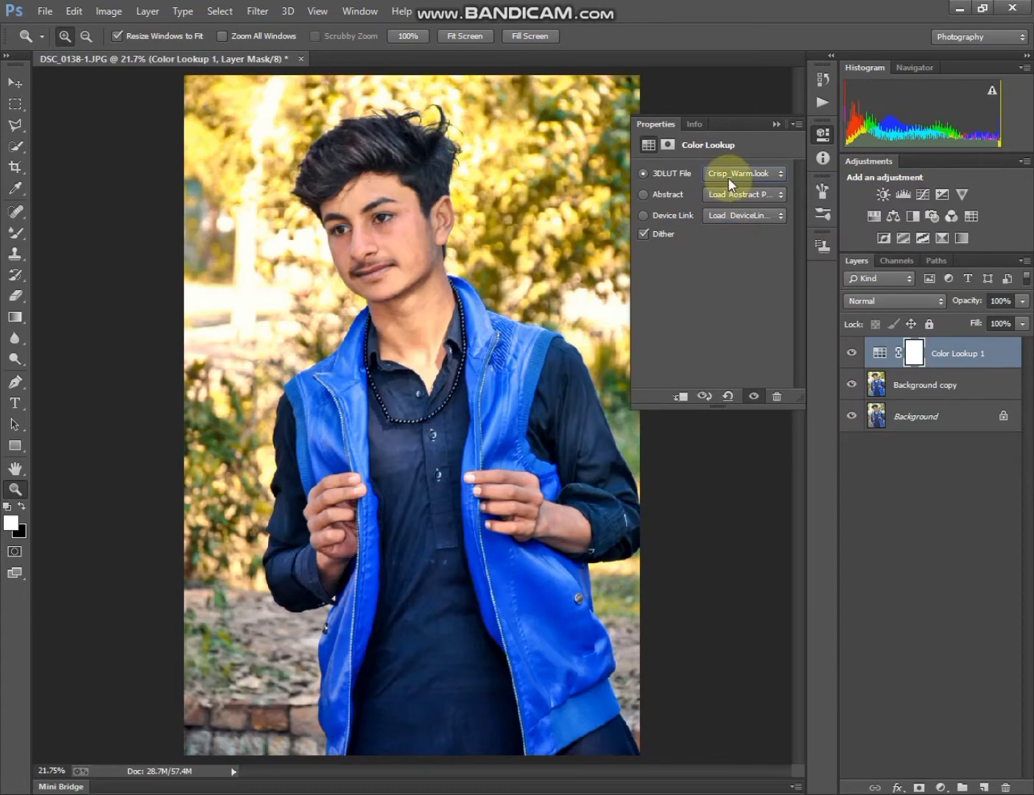
Try Crisp_Winter and the following looks, ending on the FoggyNight.3DL grade.
{"action": "key", "text": "super+Tab"}
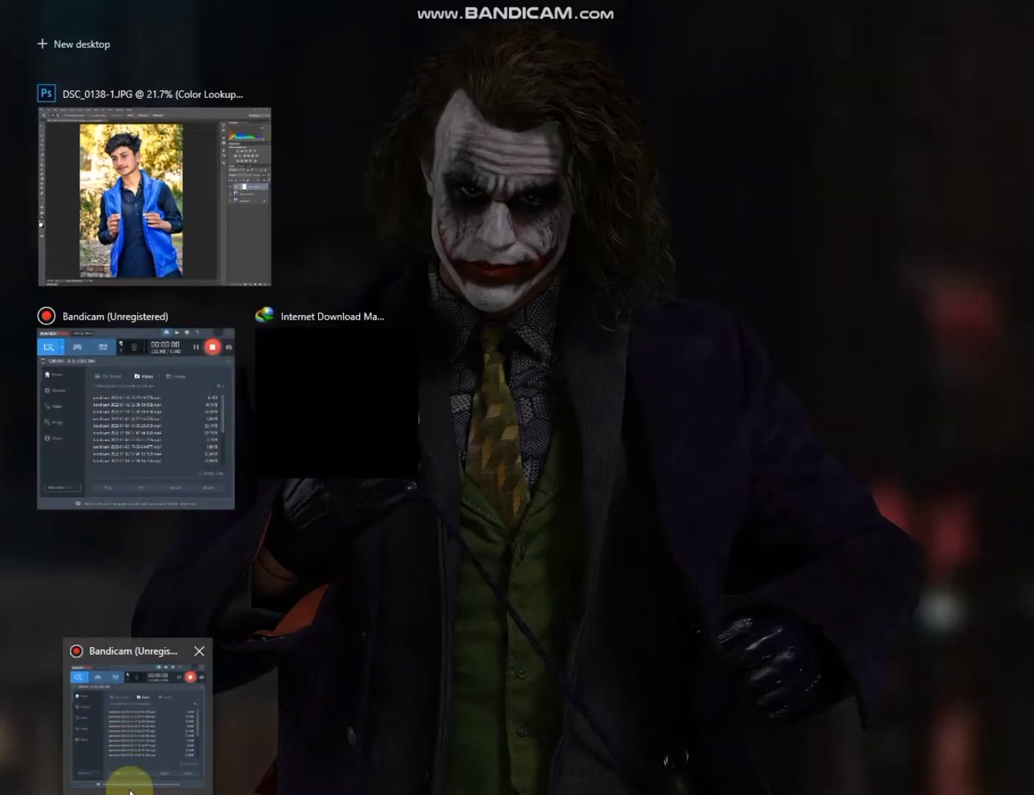
{"action": "key", "text": "Escape"}
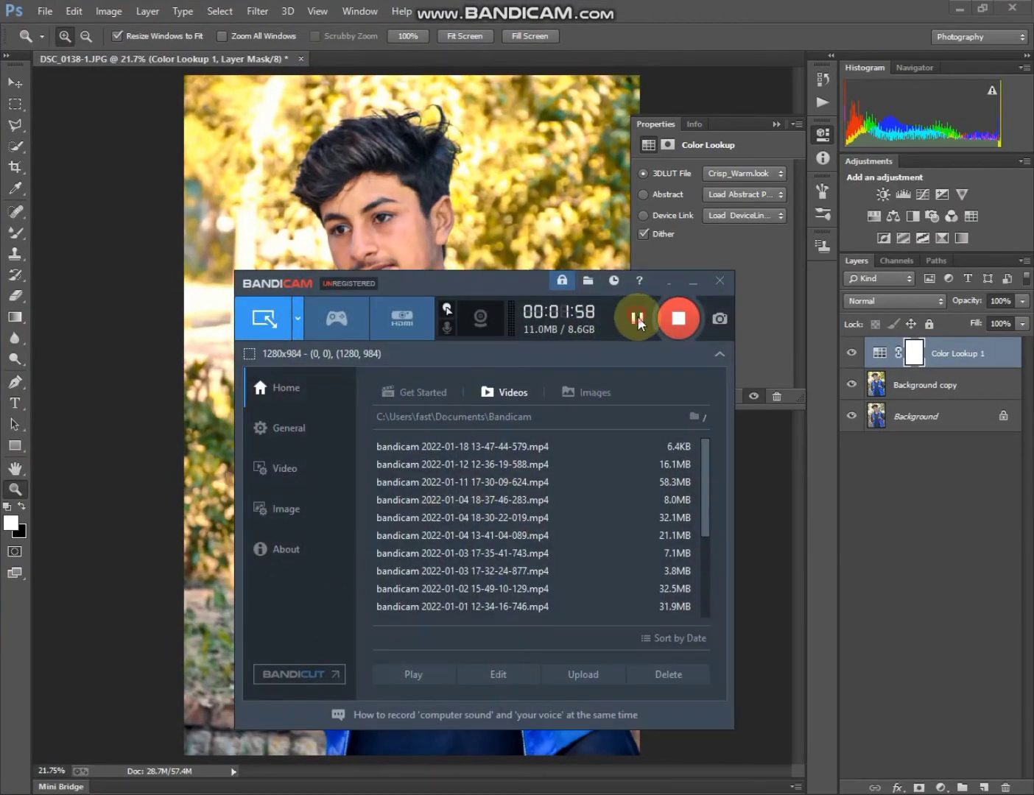
{"action": "key", "text": "b"}
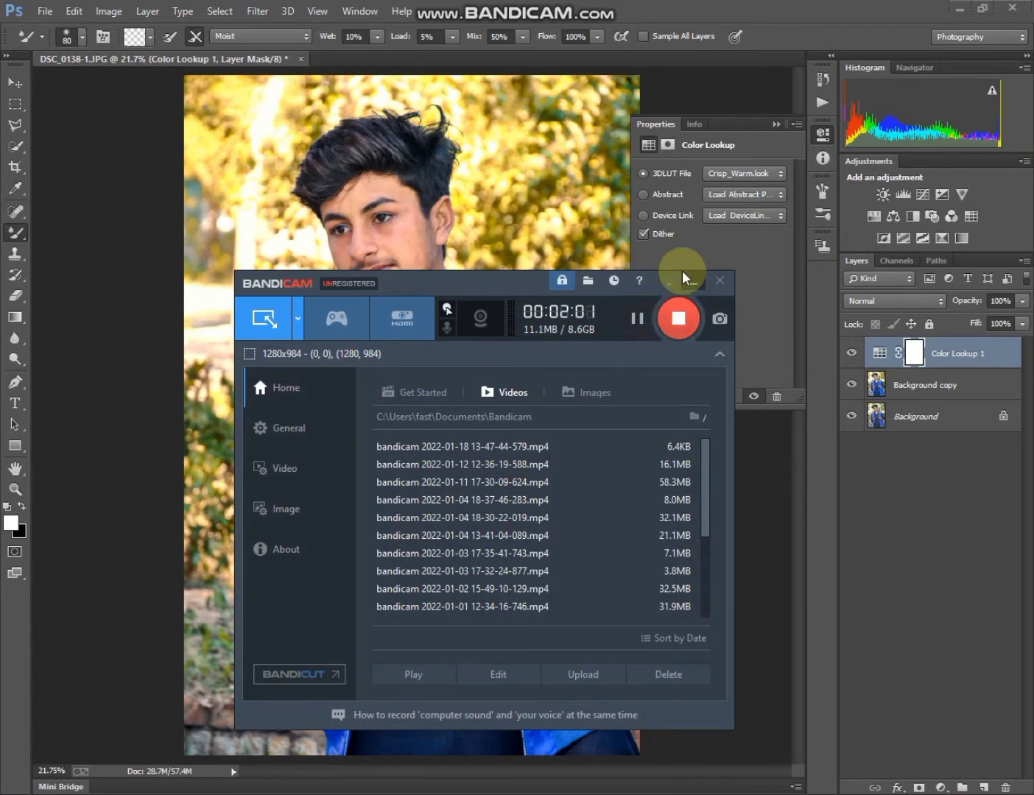
{"action": "left_click", "coordinate": [696, 279]}
{"action": "left_click", "coordinate": [745, 173]}
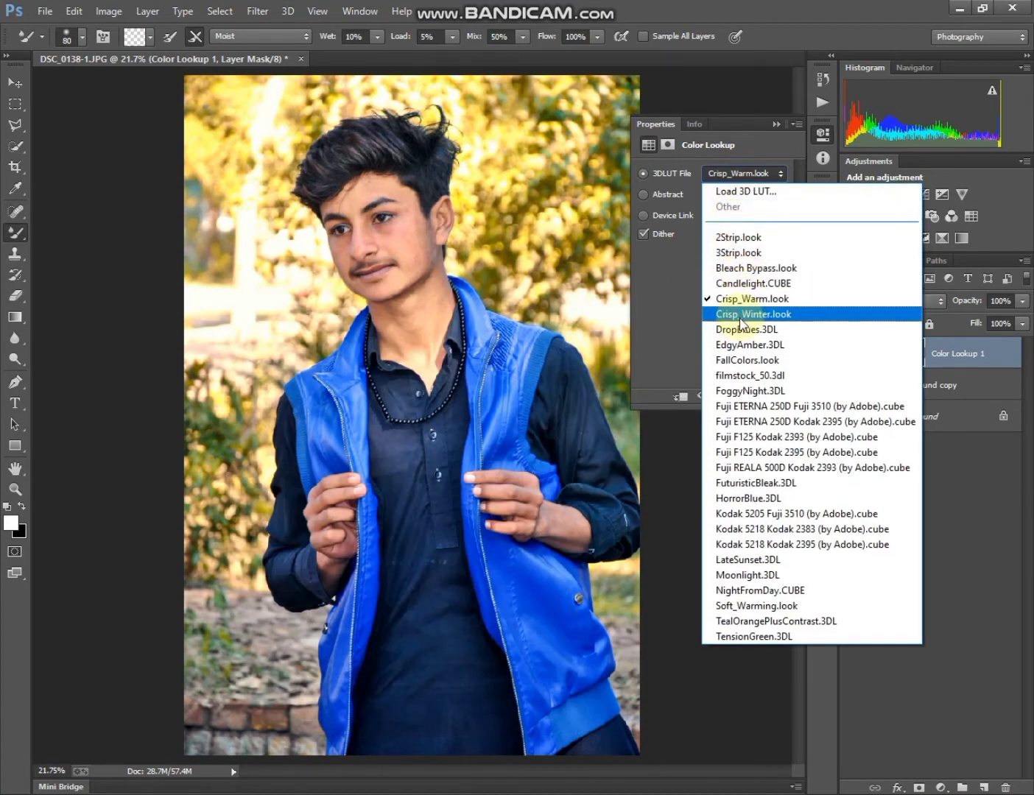
{"action": "left_click", "coordinate": [739, 315]}
{"action": "key", "text": "Down"}
{"action": "key", "text": "Down"}
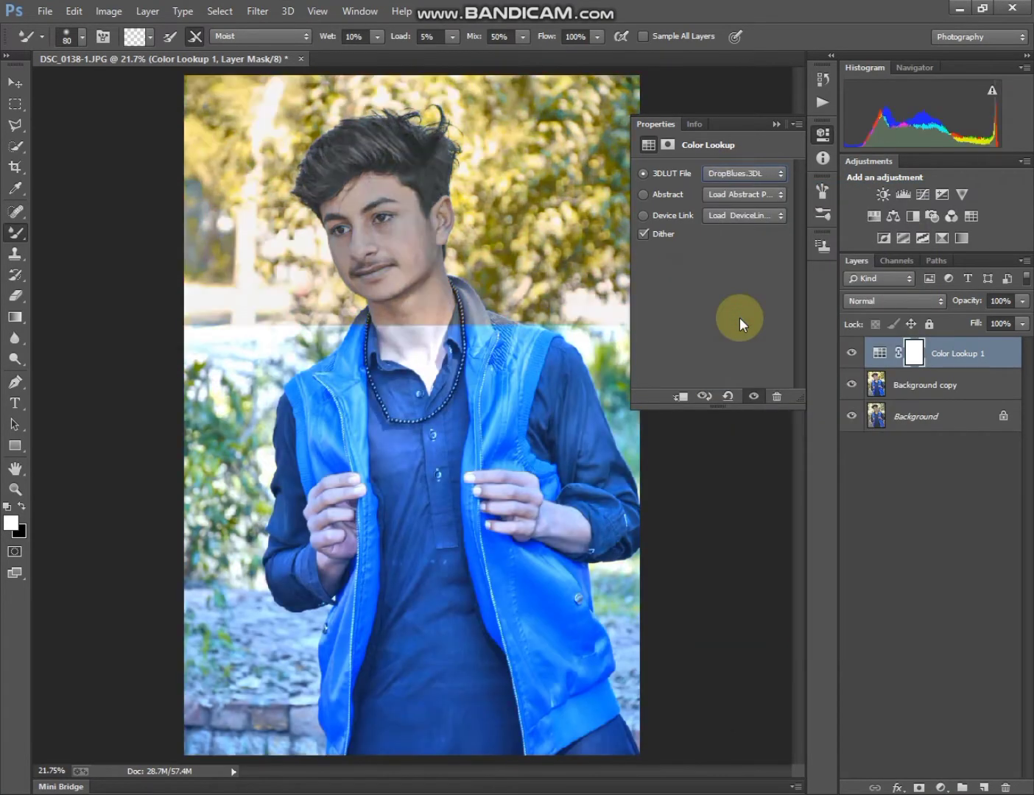
{"action": "key", "text": "Down"}
{"action": "key", "text": "Down"}
{"action": "key", "text": "Down"}
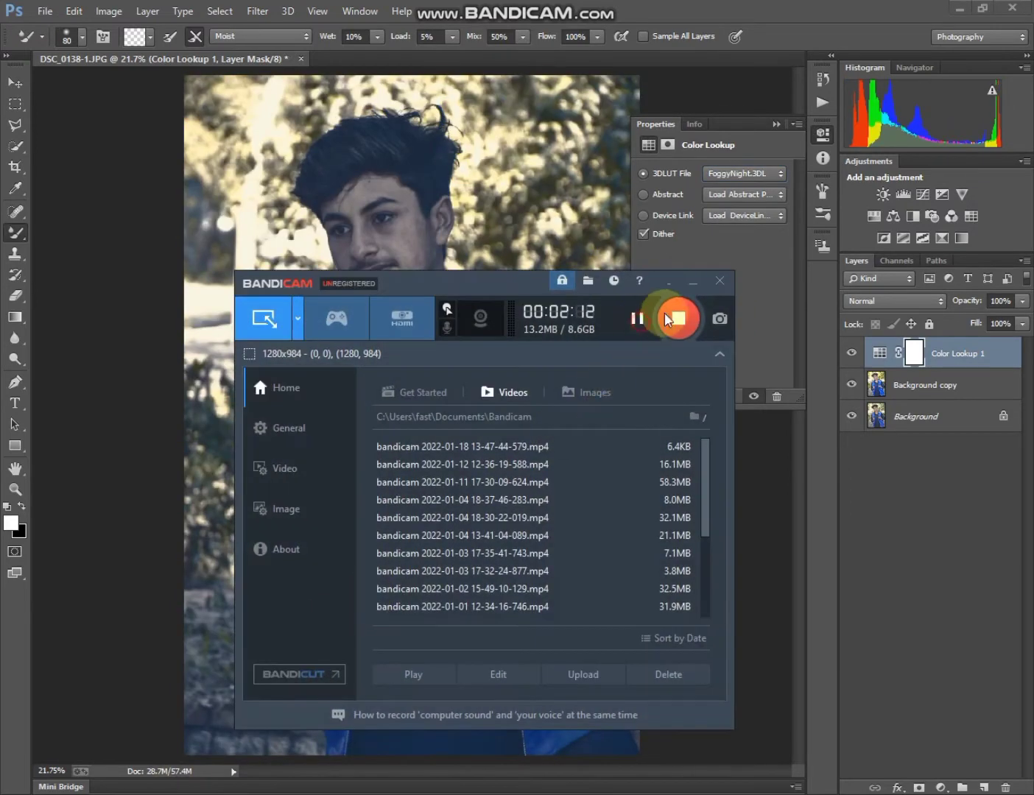
{"action": "left_click", "coordinate": [694, 281]}
{"action": "left_click", "coordinate": [280, 794]}
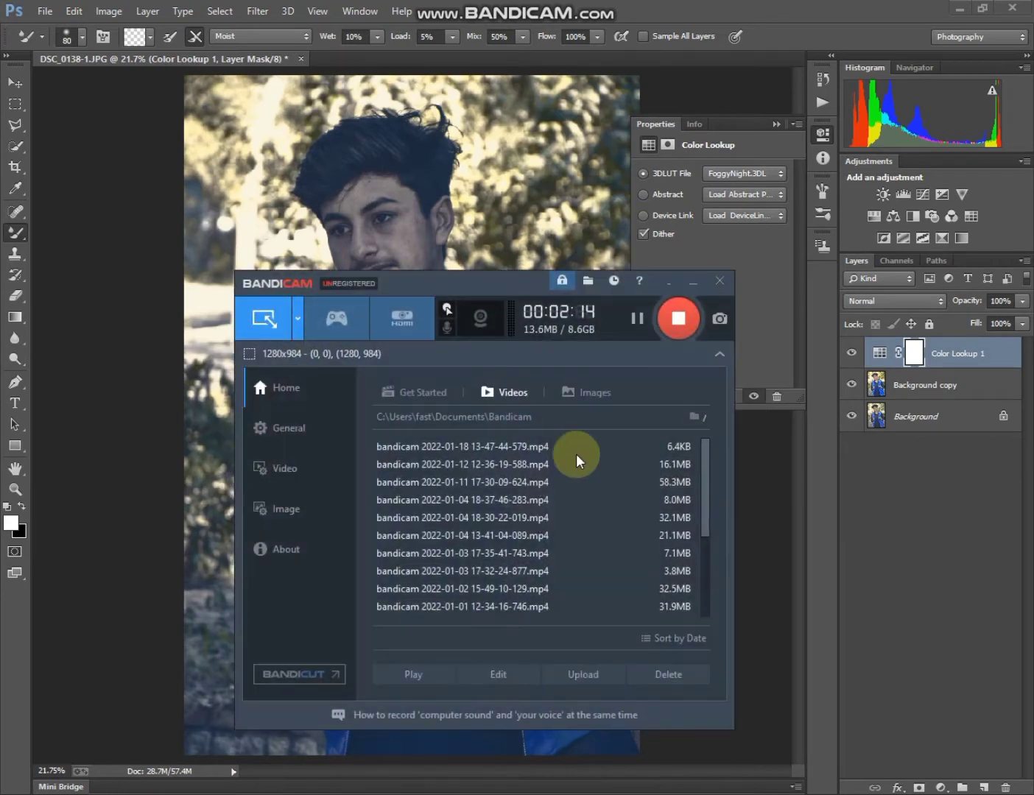
{"action": "left_click", "coordinate": [692, 283]}
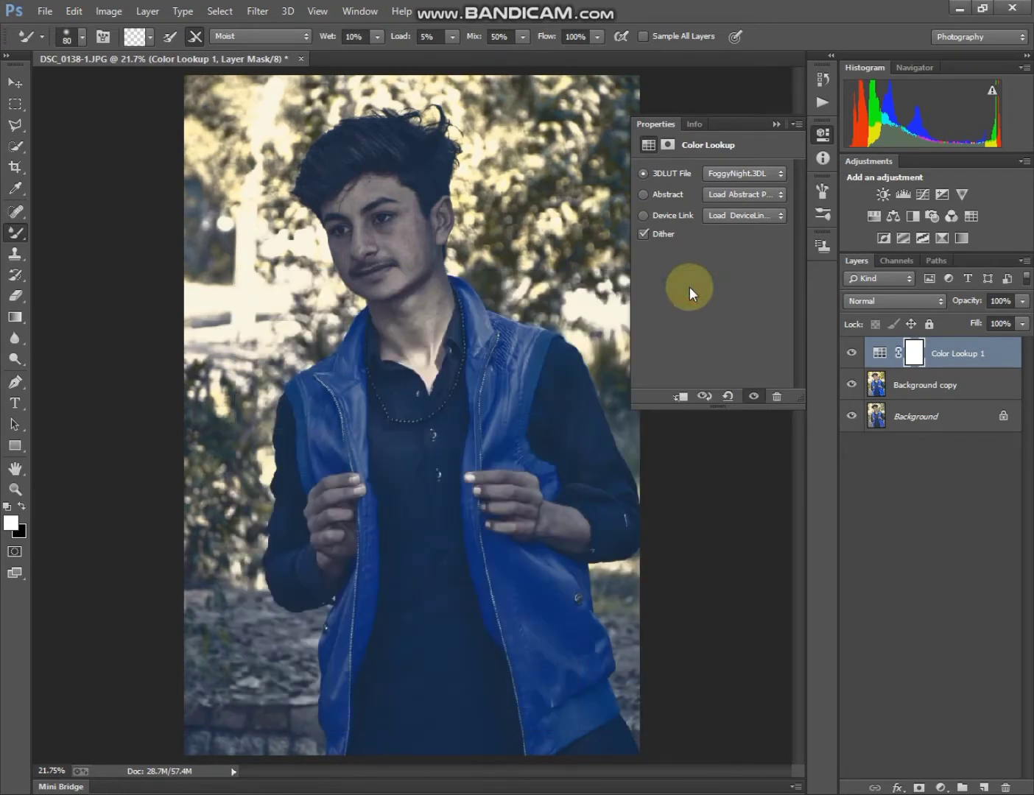
Delete the Color Lookup 1 adjustment layer.
{"action": "left_click", "coordinate": [776, 124]}
{"action": "right_click", "coordinate": [976, 353]}
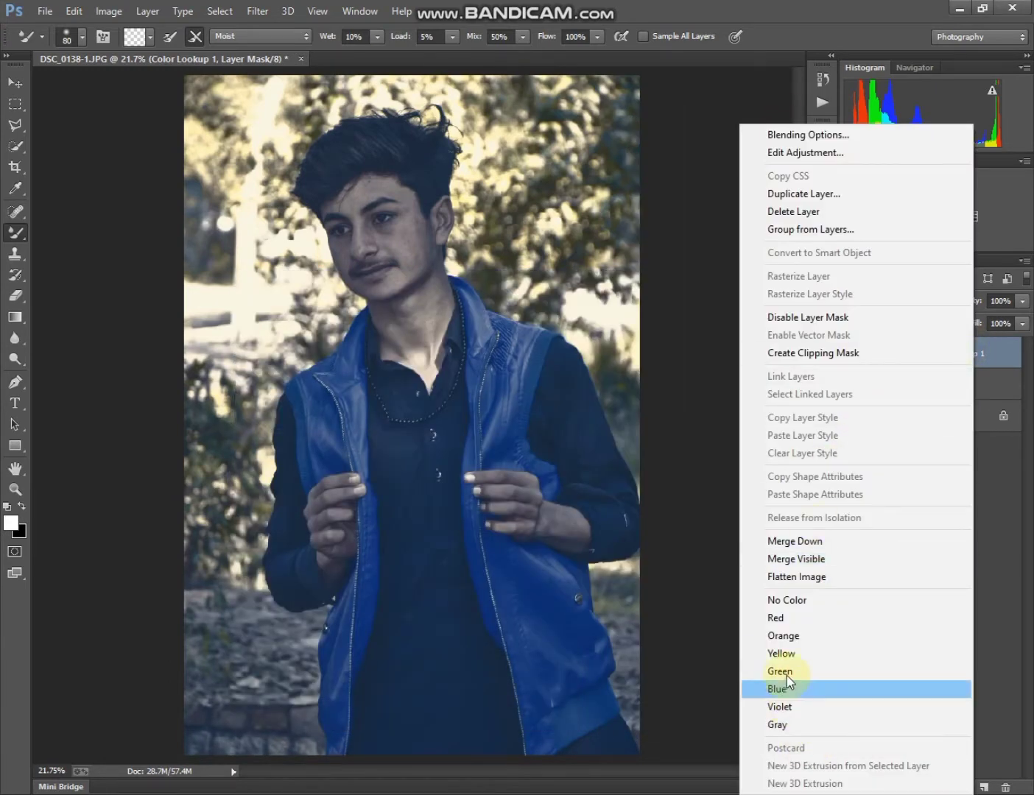
{"action": "left_click", "coordinate": [791, 211]}
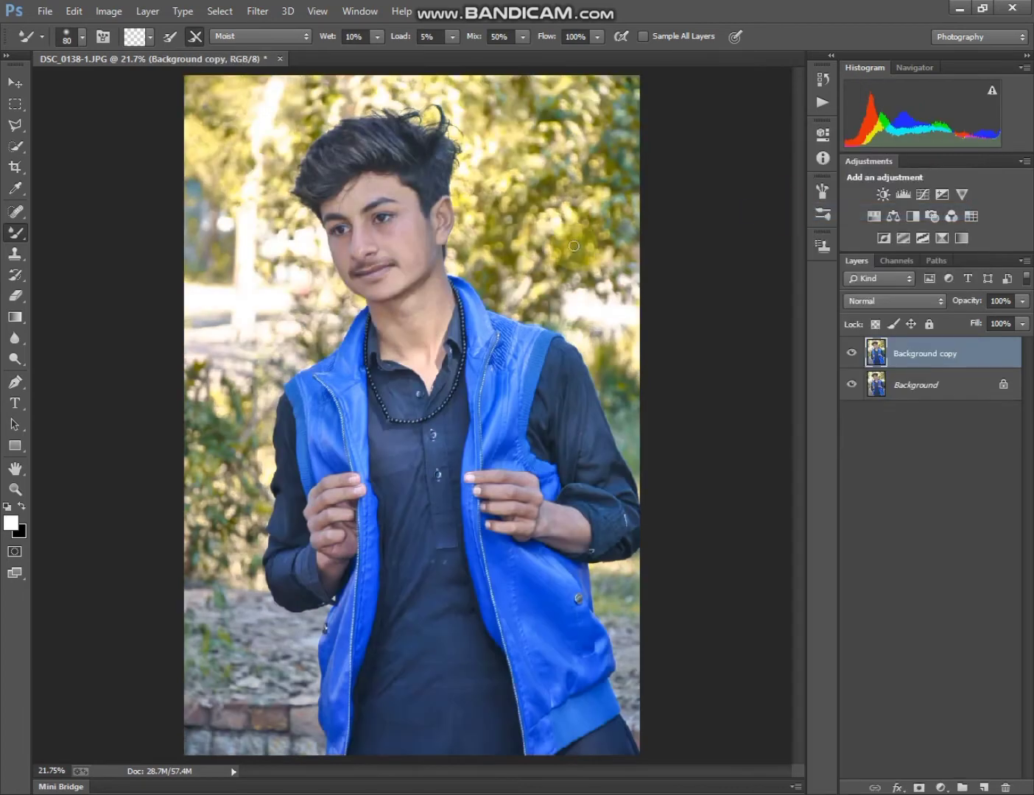
In Camera Raw Presets, browse the ae2k19 presets and settle on the warm ae2k19 (14).
{"action": "left_click", "coordinate": [257, 12]}
{"action": "left_click", "coordinate": [265, 103]}
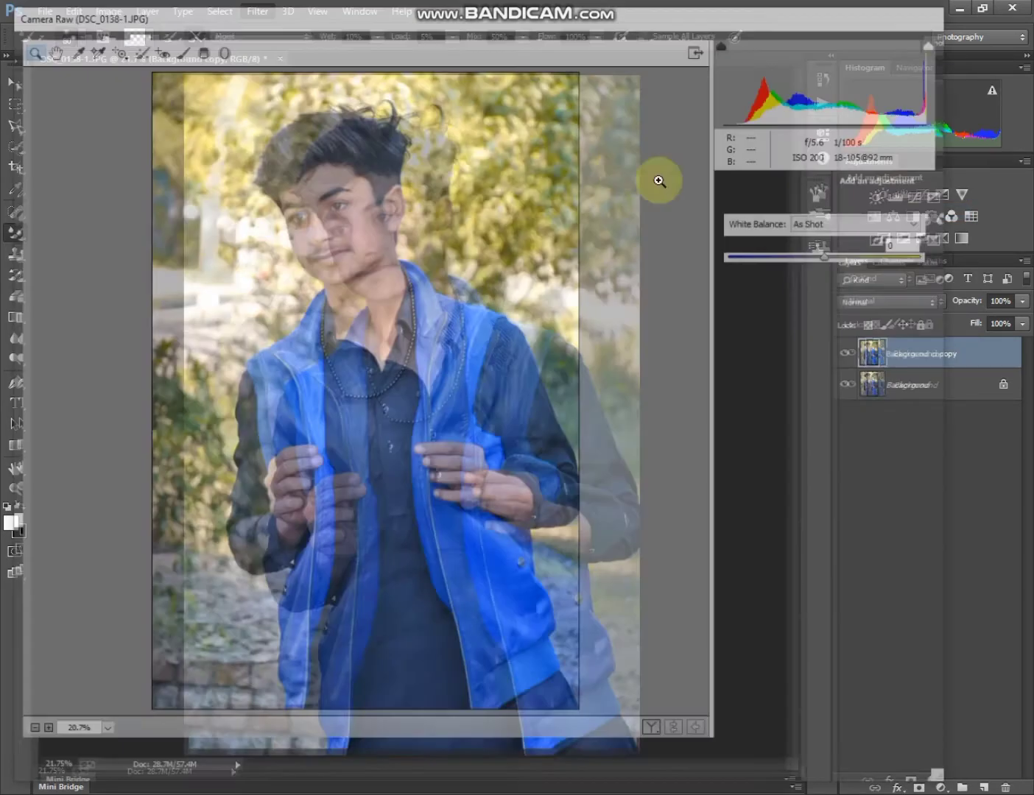
{"action": "left_click", "coordinate": [885, 177]}
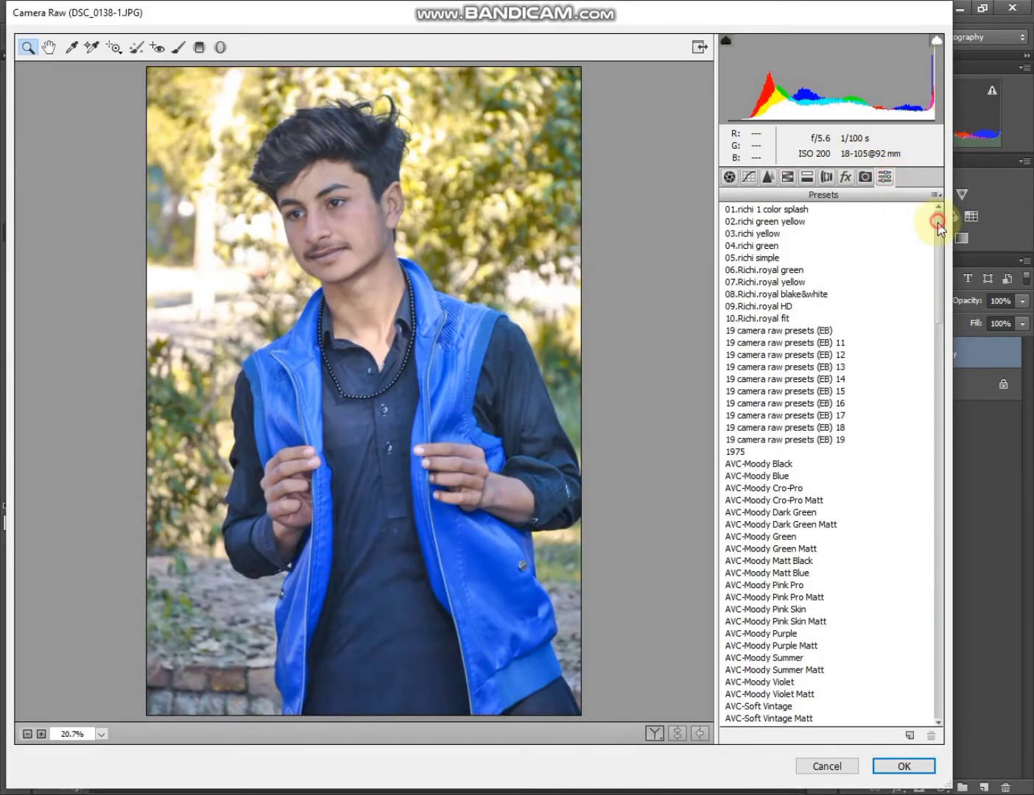
{"action": "left_click_drag", "start_coordinate": [937, 221], "coordinate": [813, 711]}
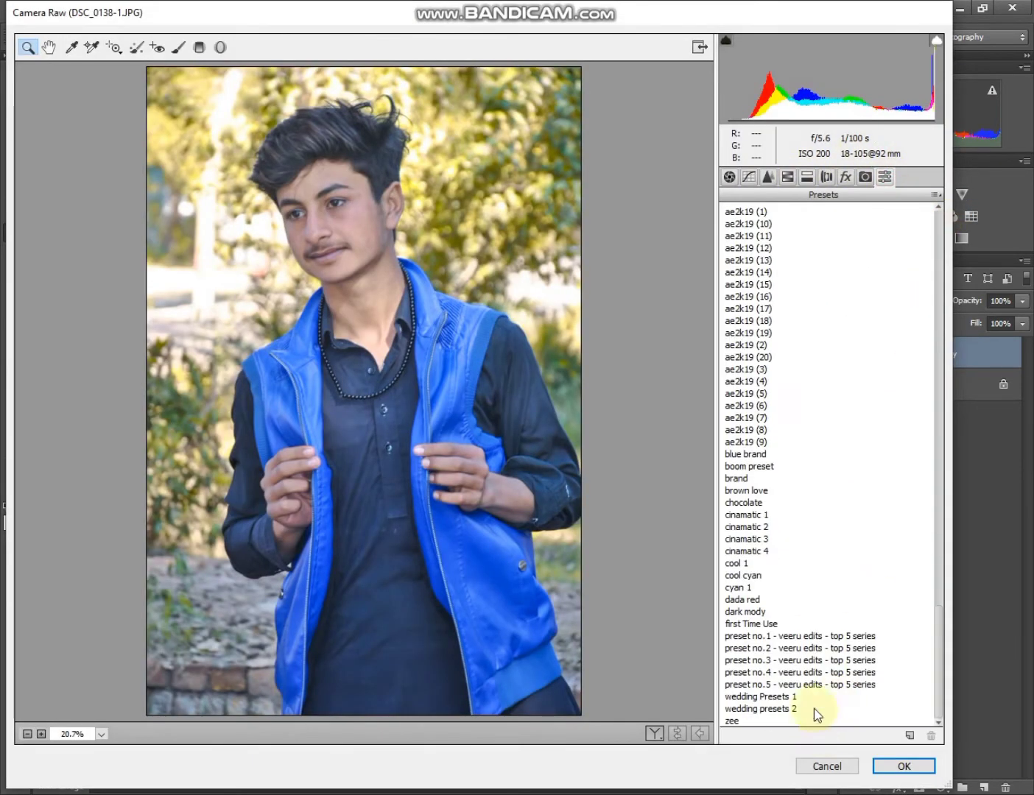
{"action": "left_click", "coordinate": [746, 442]}
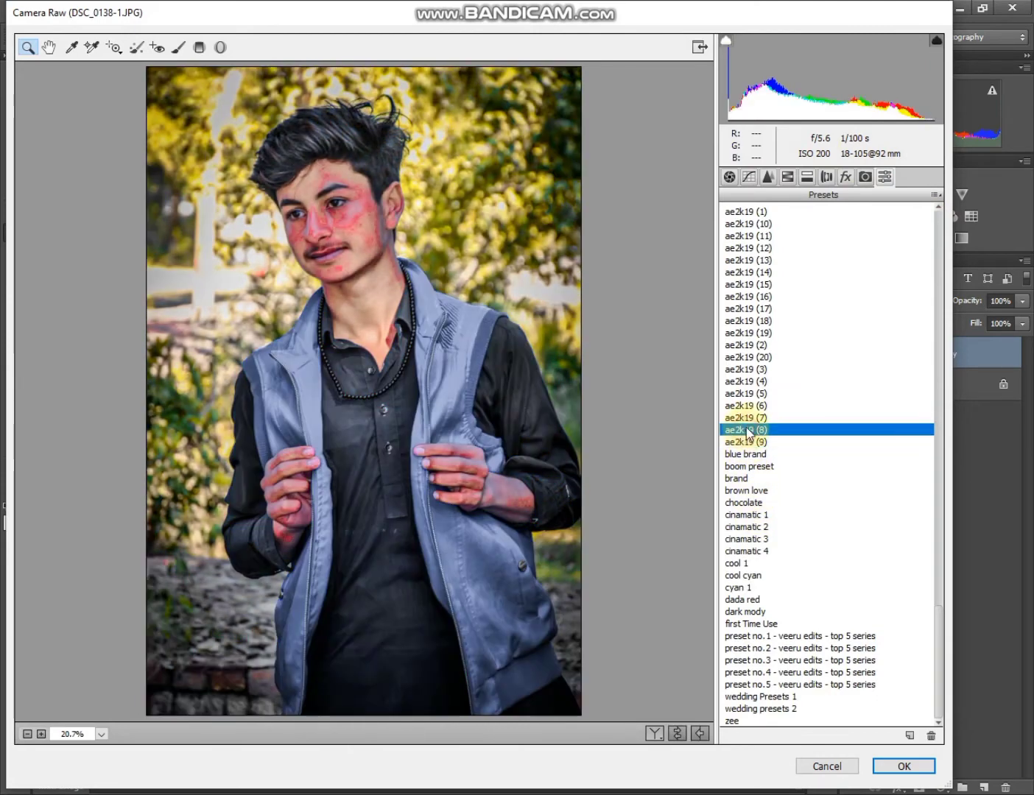
{"action": "left_click", "coordinate": [747, 418]}
{"action": "left_click", "coordinate": [749, 393]}
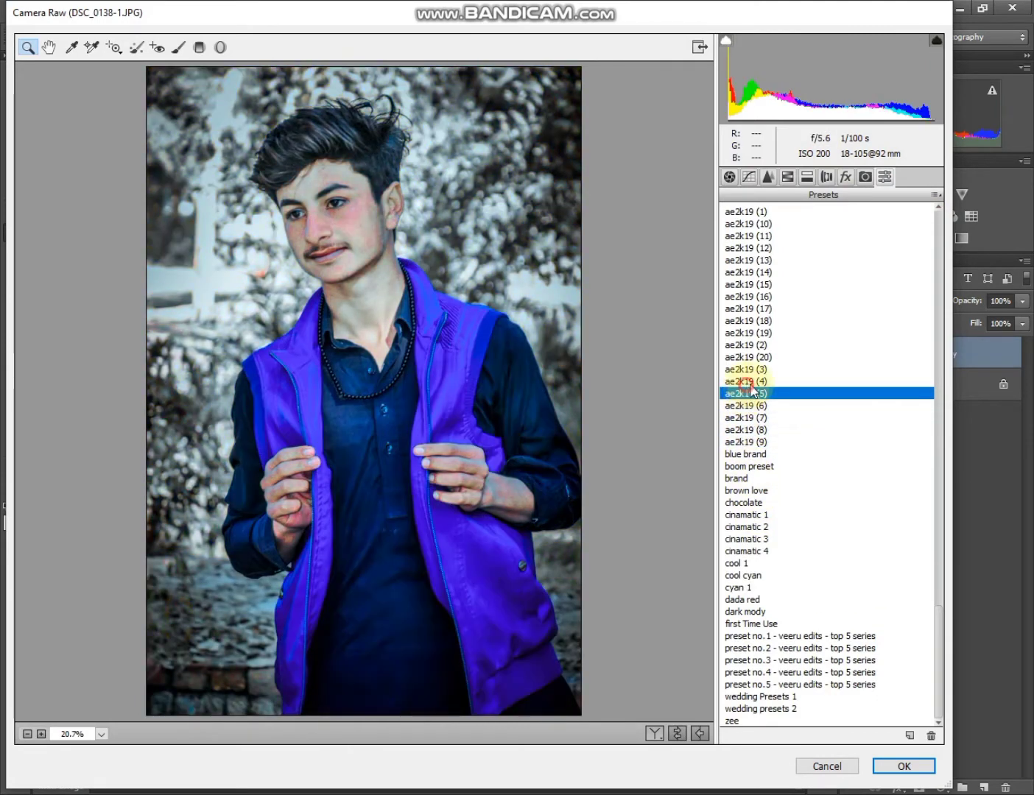
{"action": "left_click", "coordinate": [751, 370]}
{"action": "left_click", "coordinate": [746, 346]}
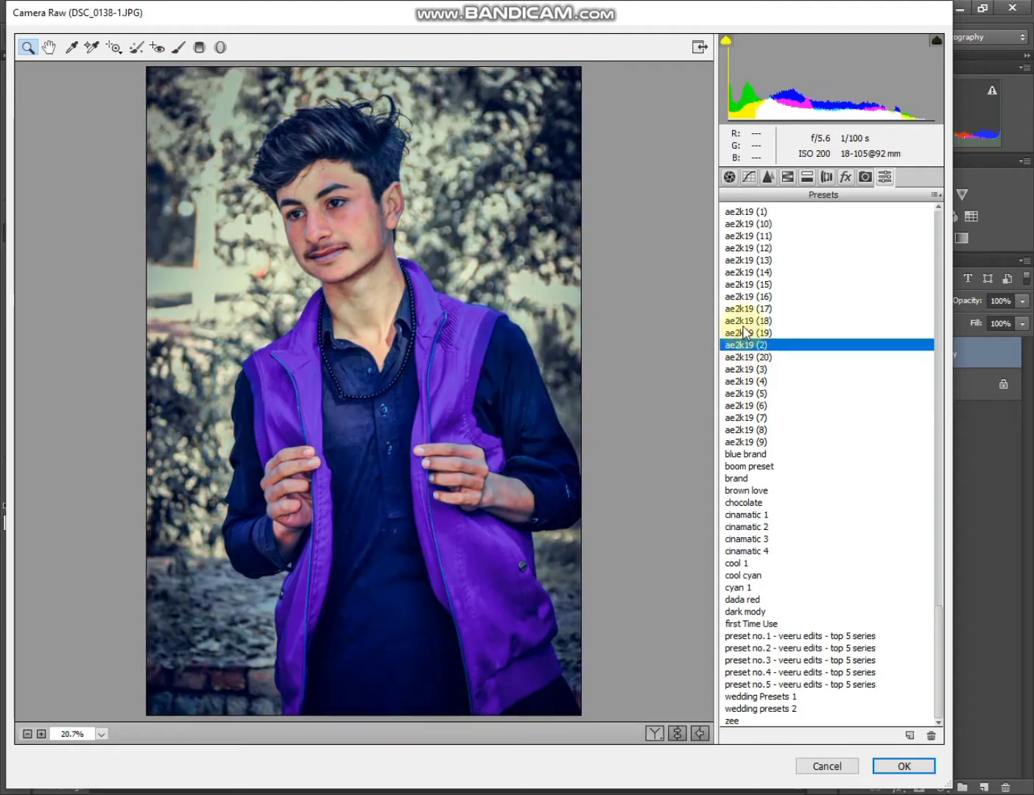
{"action": "left_click", "coordinate": [741, 320]}
{"action": "left_click", "coordinate": [744, 296]}
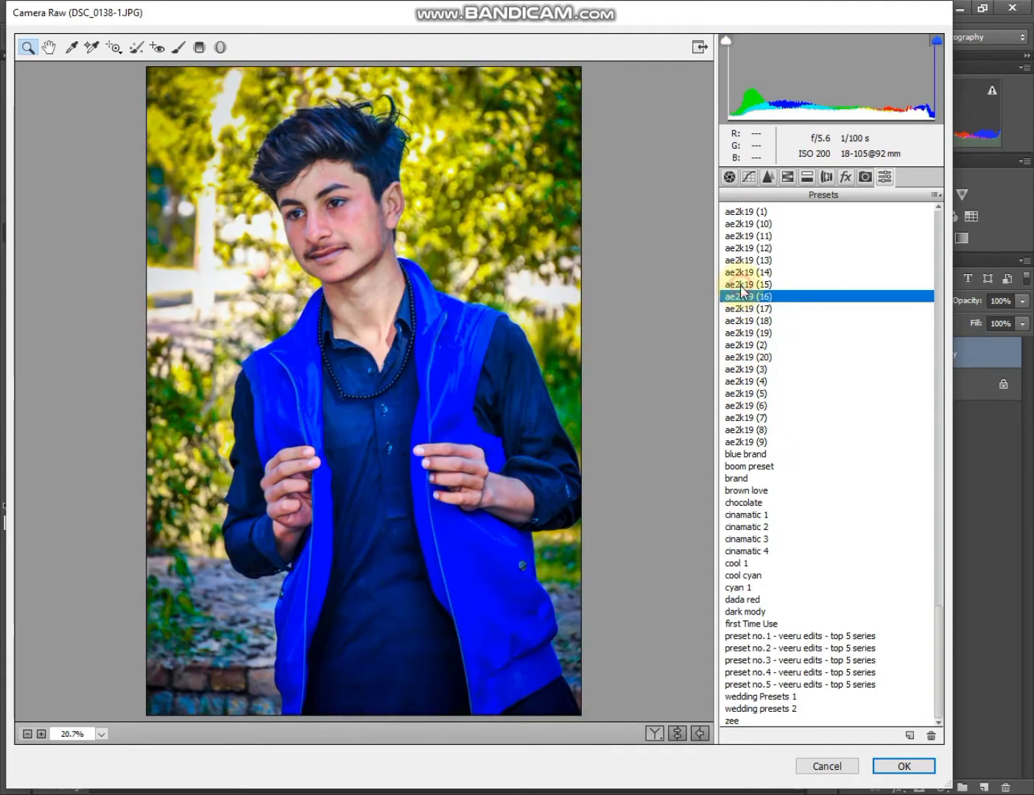
{"action": "left_click", "coordinate": [746, 273]}
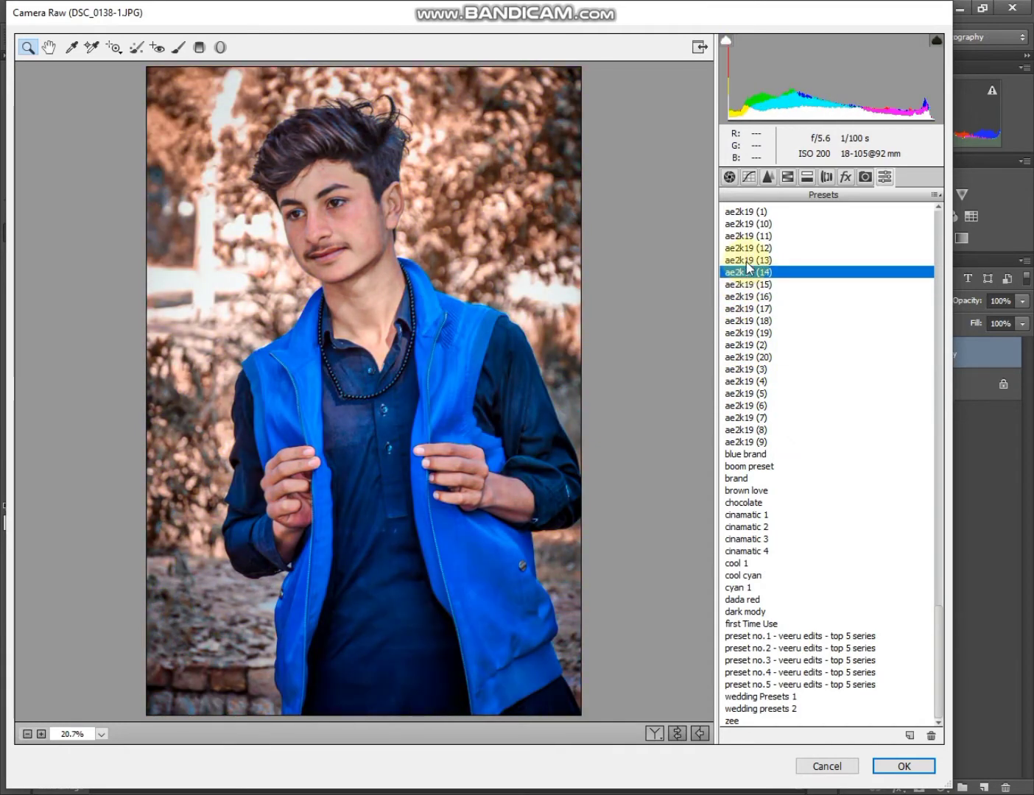
Inspect the ae2k19 (14) result up close on the face.
{"action": "left_click", "coordinate": [344, 204]}
{"action": "left_click", "coordinate": [349, 270]}
{"action": "right_click", "coordinate": [381, 308]}
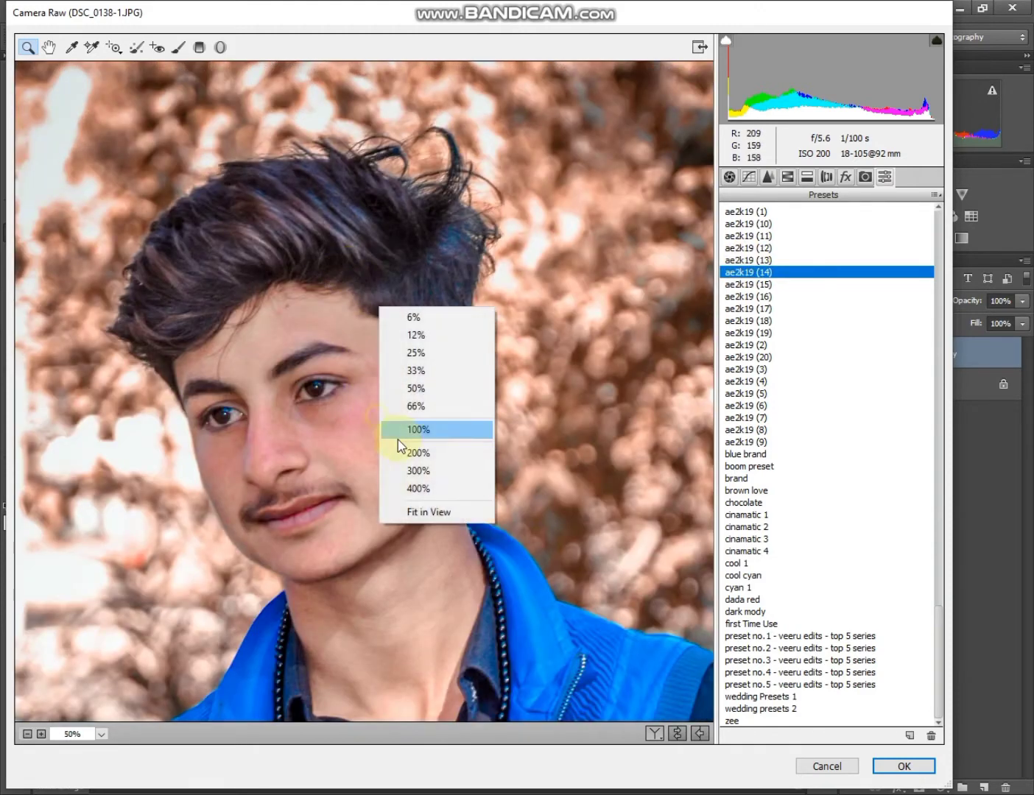
{"action": "left_click", "coordinate": [430, 514]}
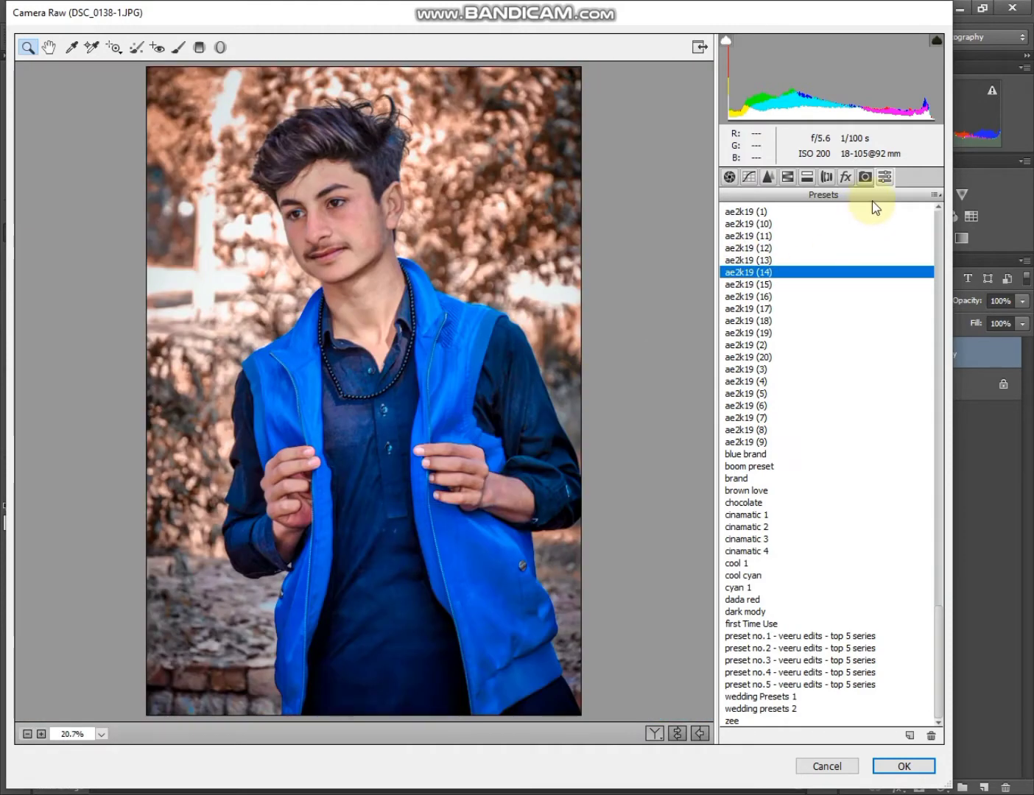
{"action": "left_click", "coordinate": [807, 177]}
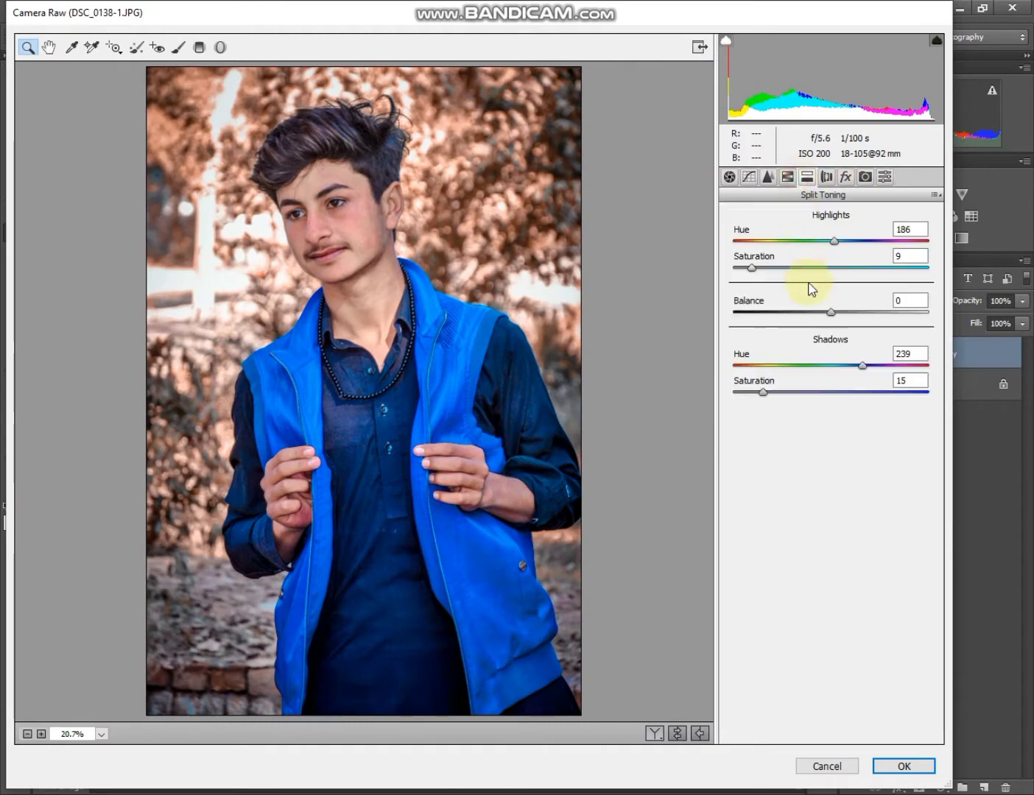
In Basic, set Clarity +15, Blacks -54 and Shadows +23.
{"action": "left_click", "coordinate": [730, 178]}
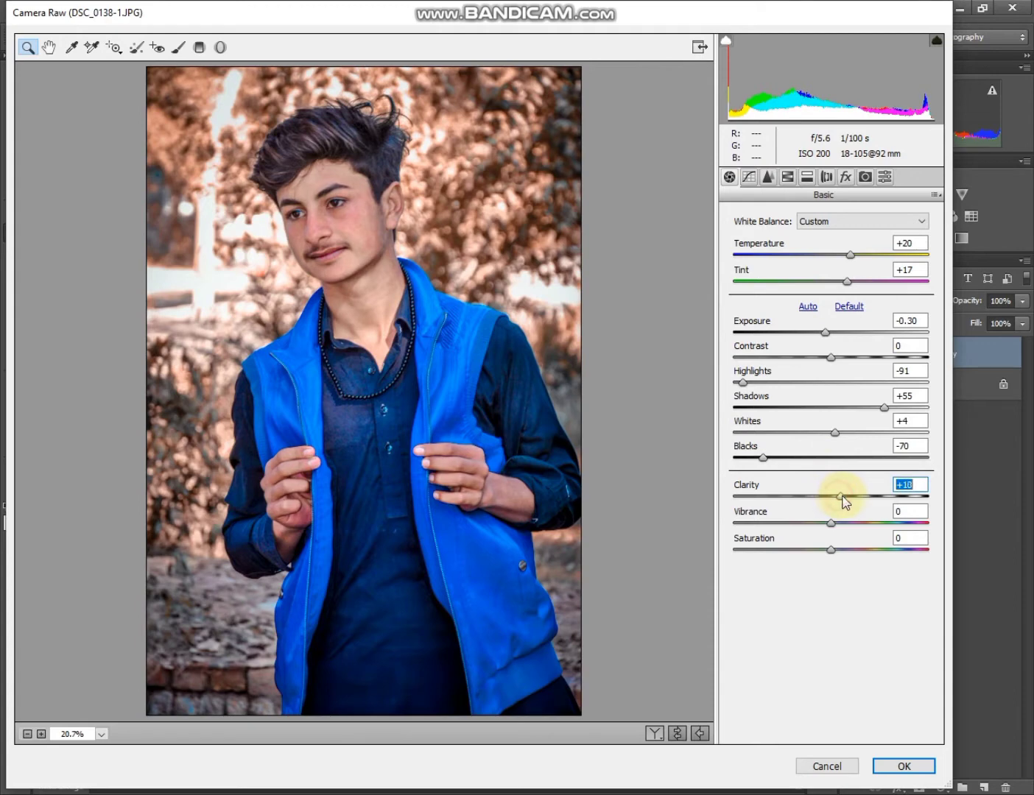
{"action": "left_click_drag", "start_coordinate": [842, 498], "coordinate": [847, 496]}
{"action": "left_click_drag", "start_coordinate": [810, 460], "coordinate": [778, 457]}
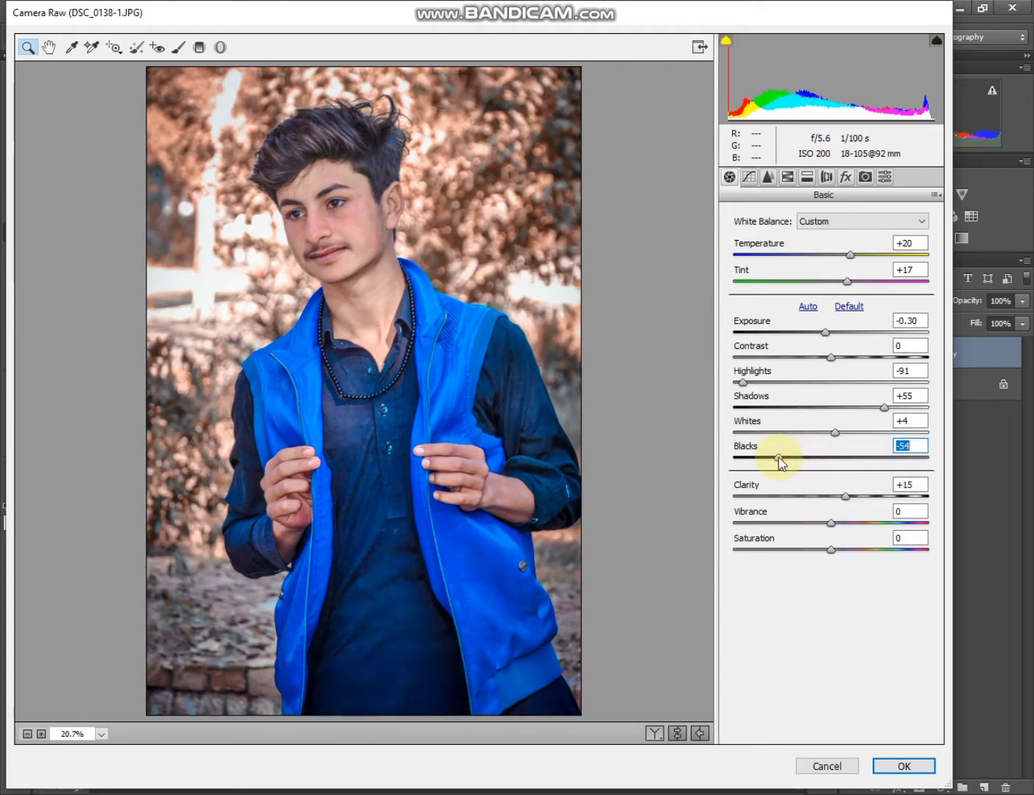
{"action": "left_click", "coordinate": [843, 406]}
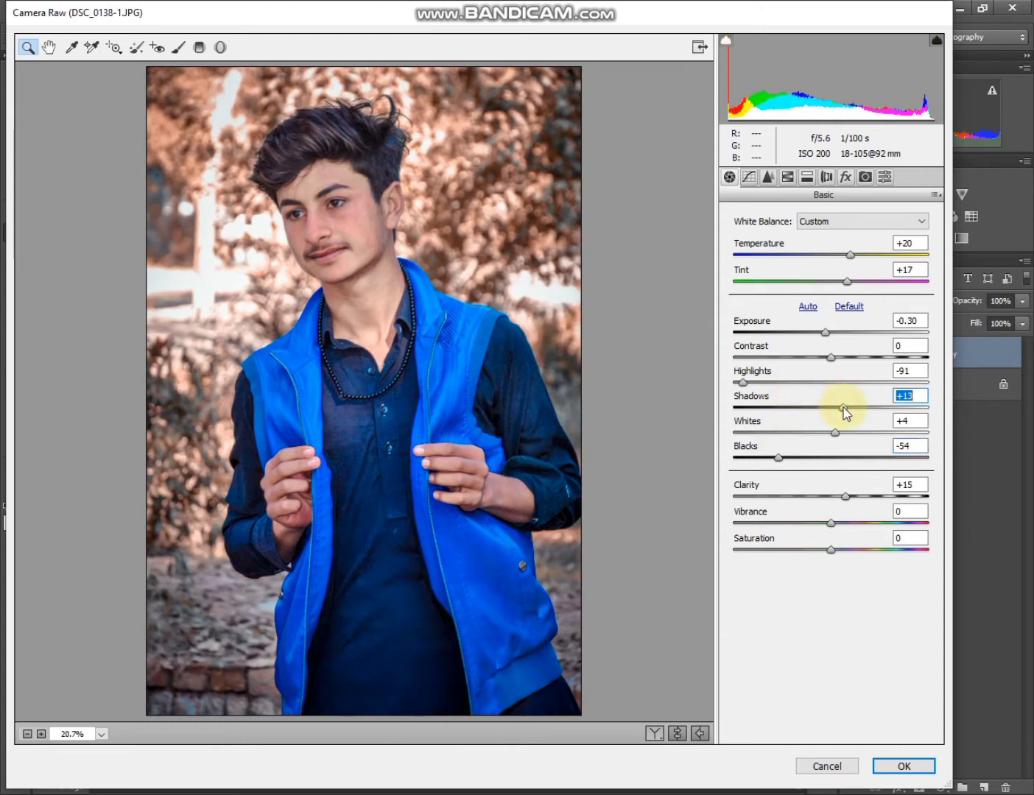
{"action": "left_click", "coordinate": [787, 178]}
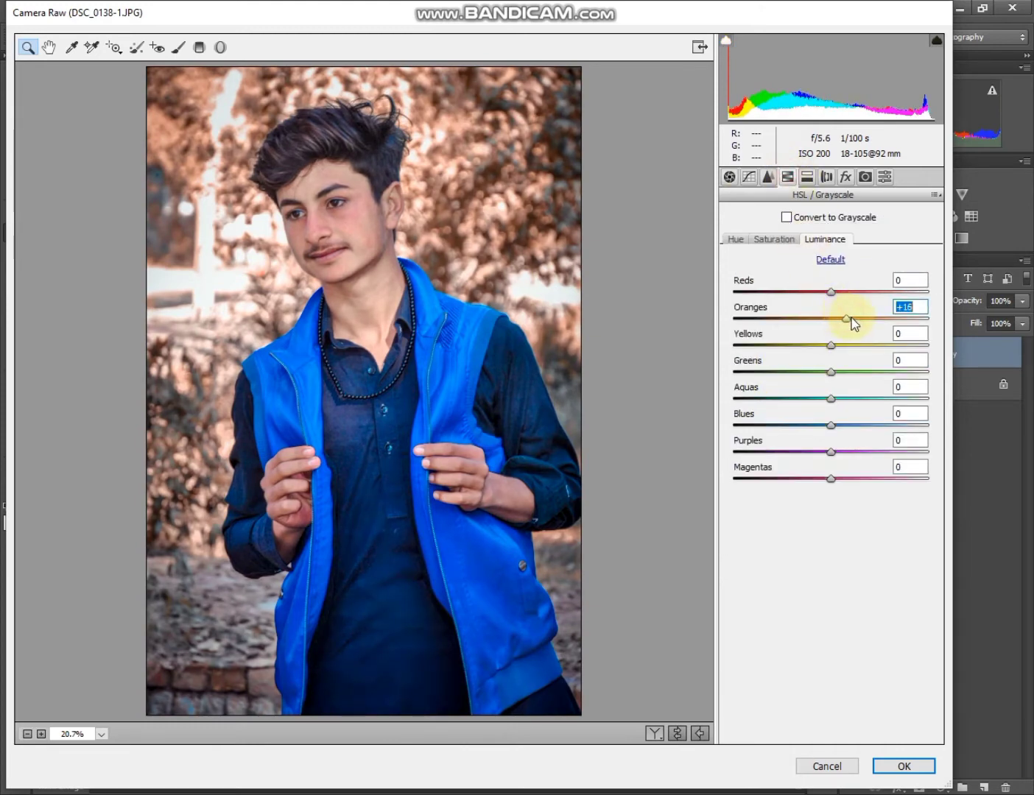
Raise Greens saturation in HSL and brighten Oranges luminance to +16.
{"action": "left_click", "coordinate": [767, 240]}
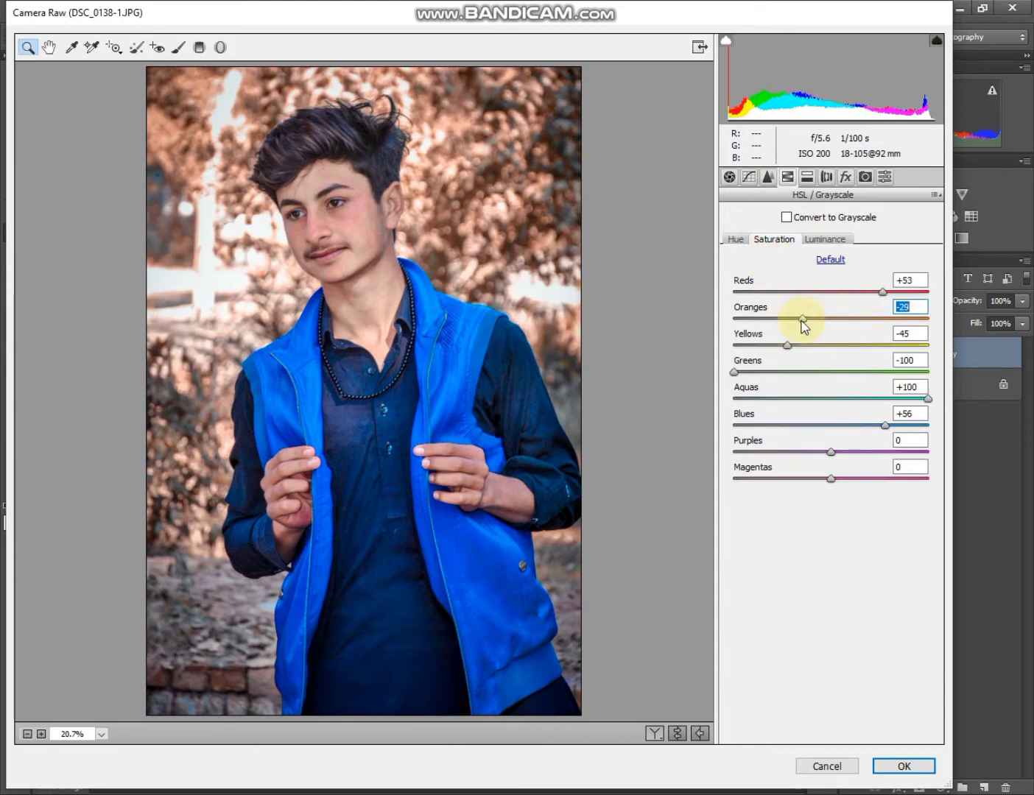
{"action": "left_click_drag", "start_coordinate": [808, 372], "coordinate": [880, 372]}
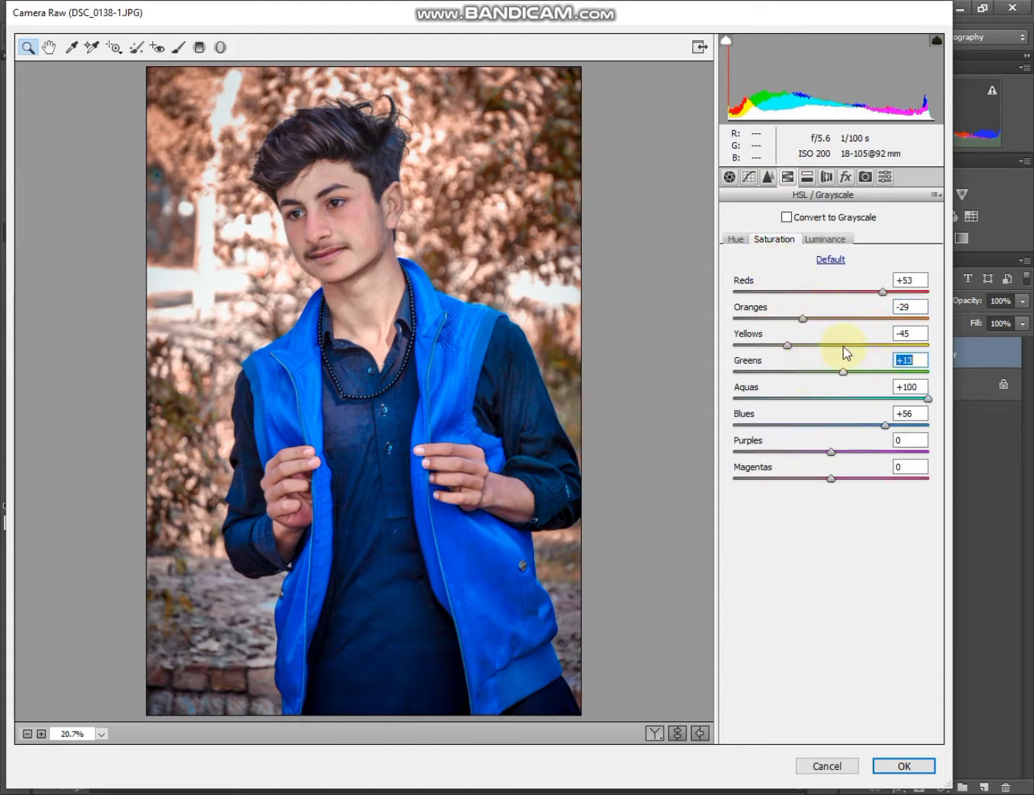
{"action": "left_click", "coordinate": [334, 180]}
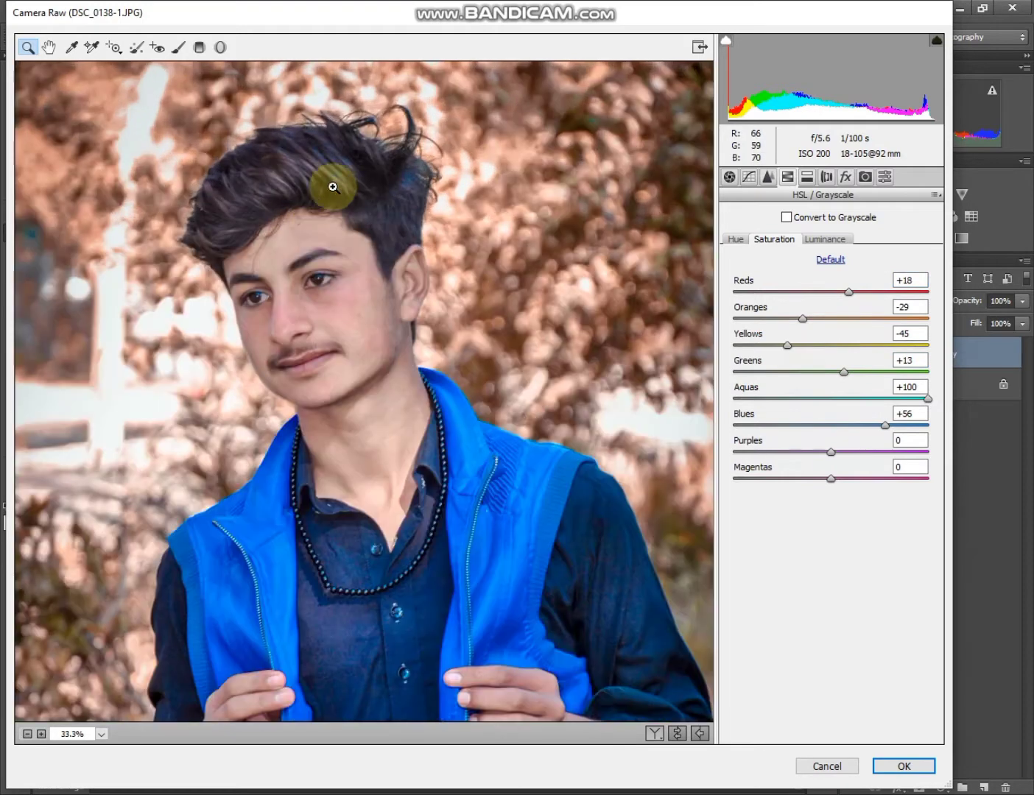
{"action": "left_click", "coordinate": [324, 244]}
{"action": "right_click", "coordinate": [429, 392]}
{"action": "left_click", "coordinate": [455, 487]}
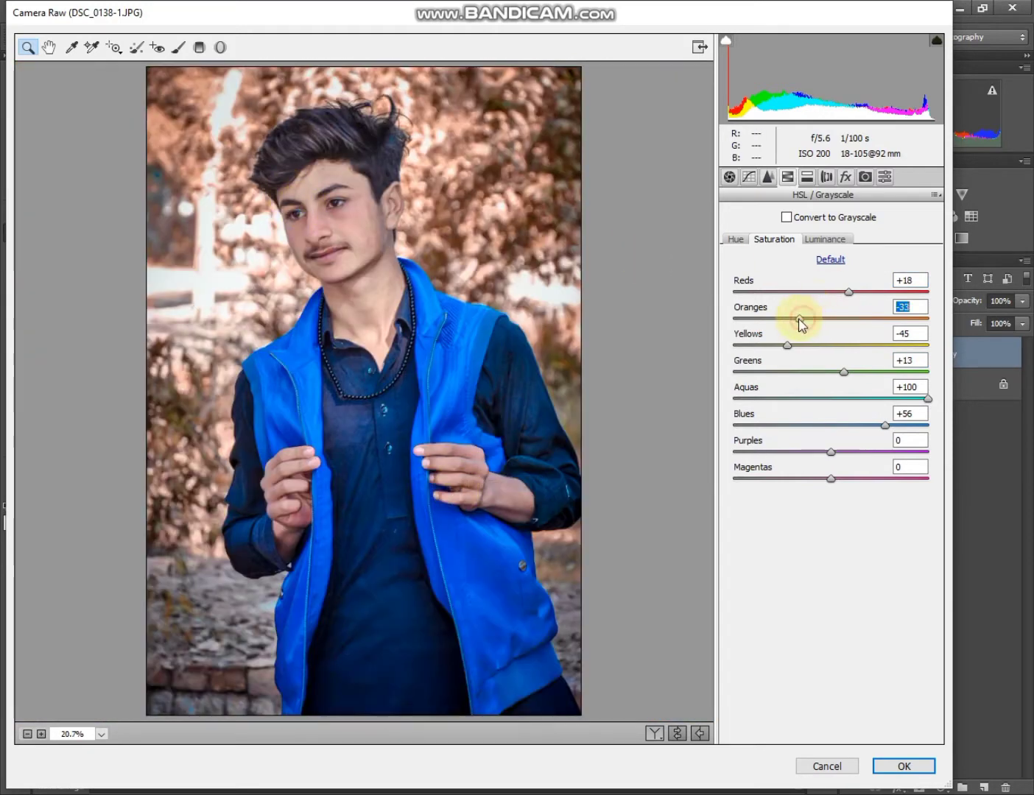
{"action": "left_click", "coordinate": [821, 238]}
{"action": "left_click_drag", "start_coordinate": [831, 319], "coordinate": [847, 324]}
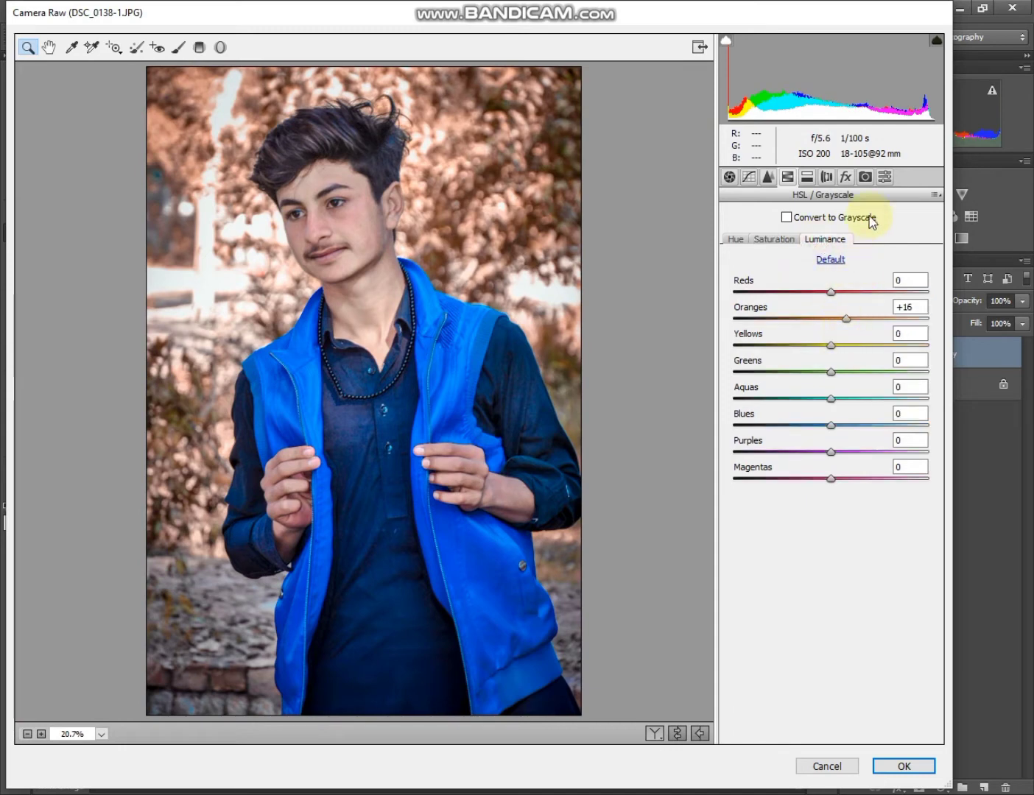
Set Camera Calibration Blue Primary Saturation to +73 and apply the Camera Raw grade.
{"action": "left_click", "coordinate": [862, 177]}
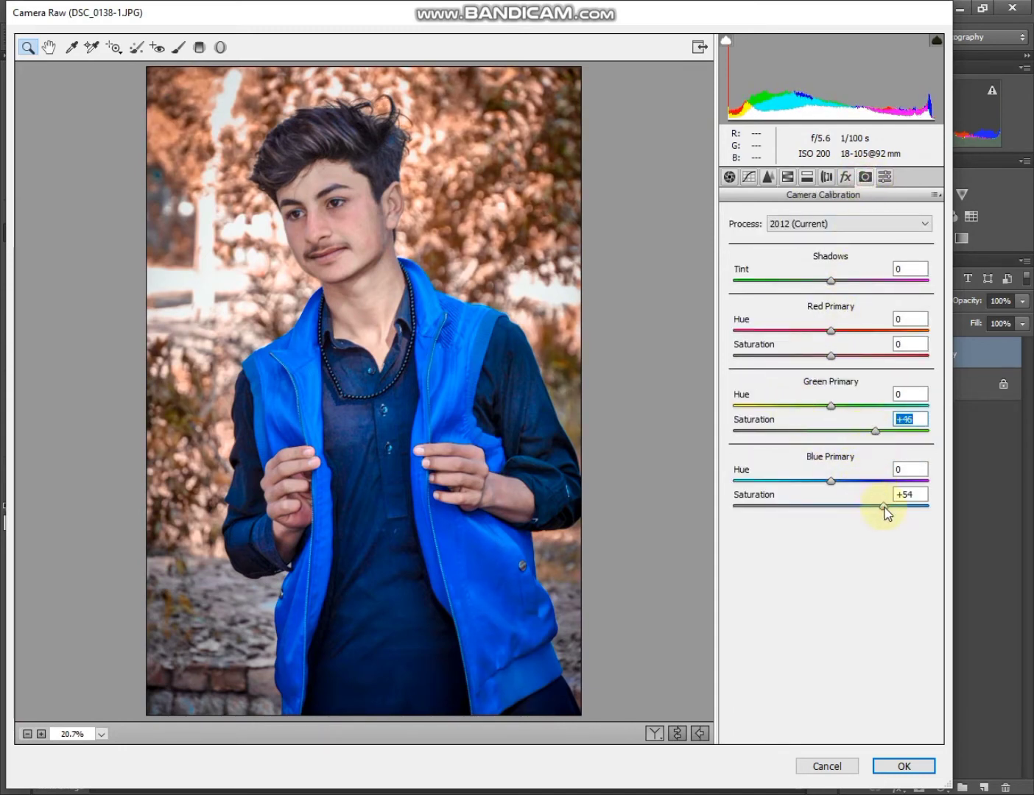
{"action": "left_click_drag", "start_coordinate": [885, 508], "coordinate": [902, 507]}
{"action": "left_click", "coordinate": [328, 202]}
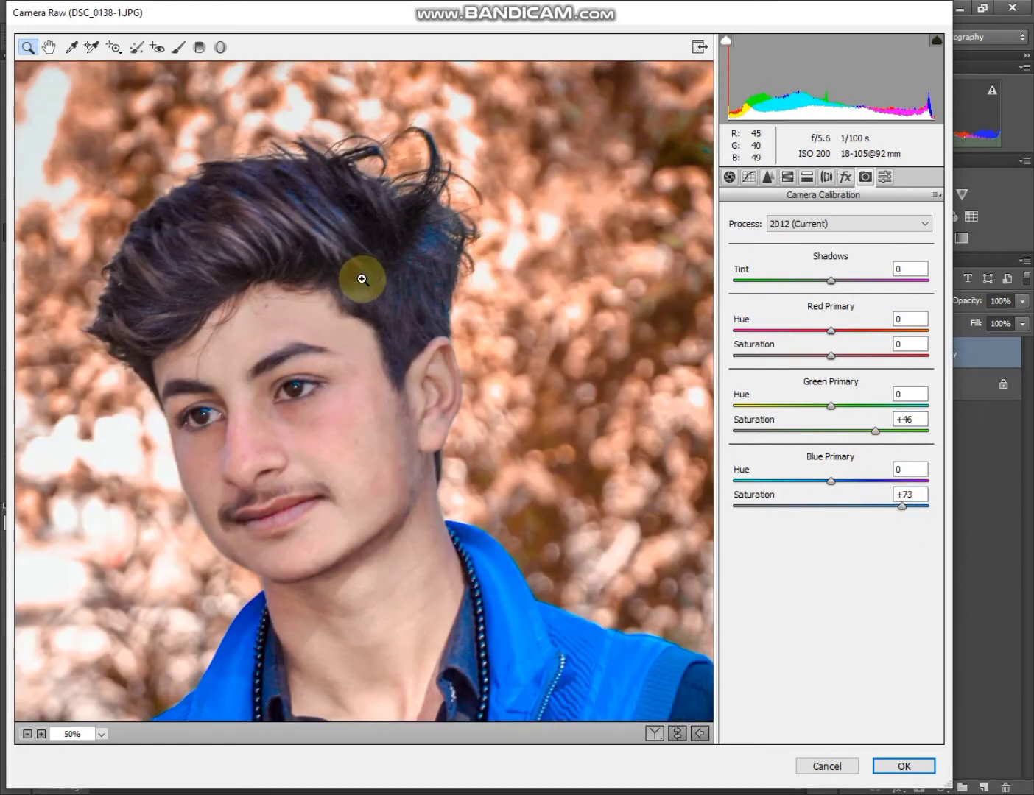
{"action": "left_click", "coordinate": [362, 275]}
{"action": "right_click", "coordinate": [363, 439]}
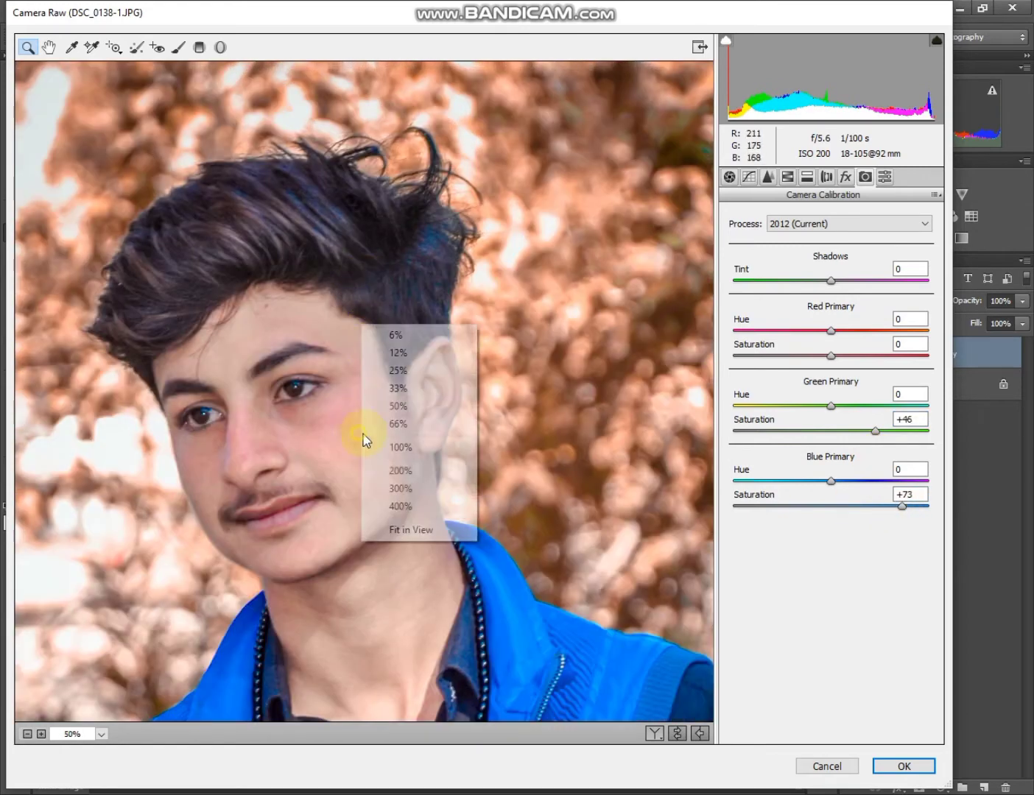
{"action": "left_click", "coordinate": [409, 529]}
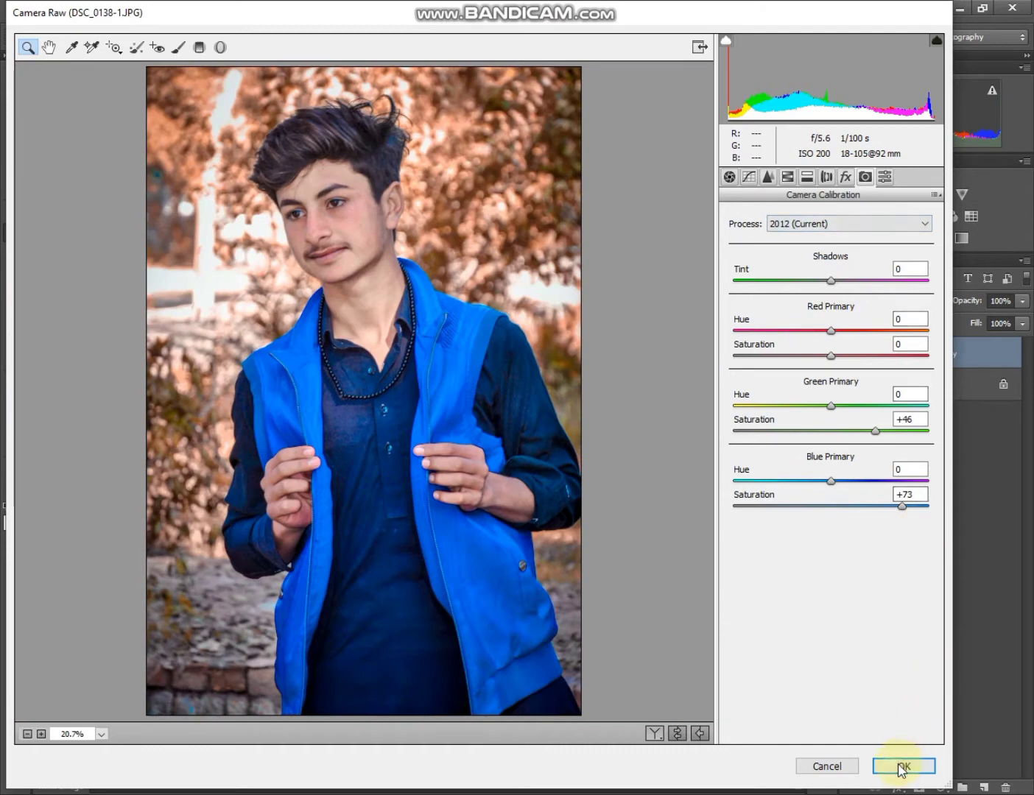
{"action": "left_click", "coordinate": [899, 766]}
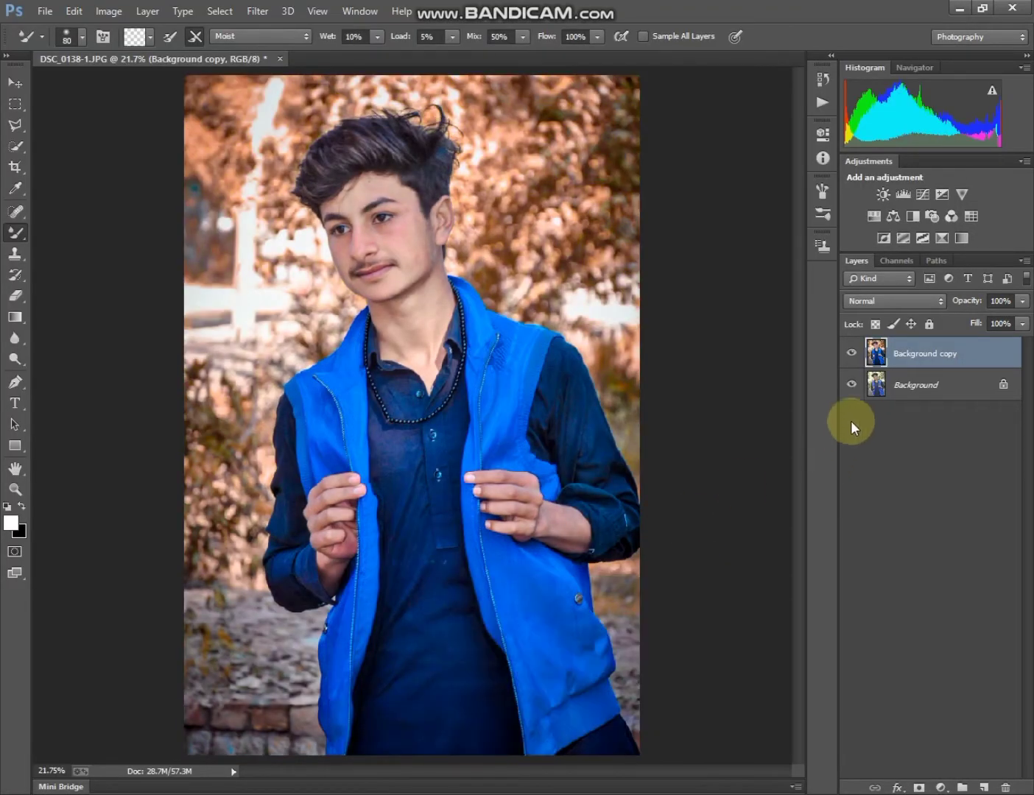
Compare the graded copy with the original and zoom the face to 100%.
{"action": "left_click", "coordinate": [851, 353]}
{"action": "left_click", "coordinate": [851, 353]}
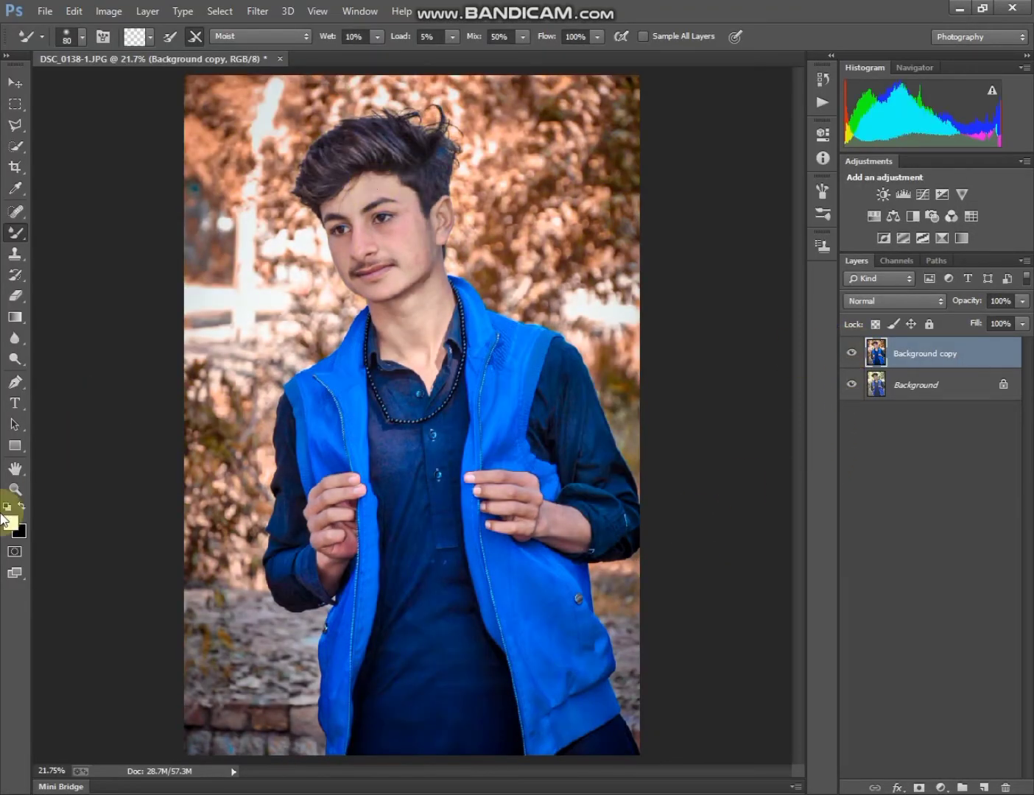
{"action": "left_click", "coordinate": [15, 489]}
{"action": "left_click", "coordinate": [369, 193]}
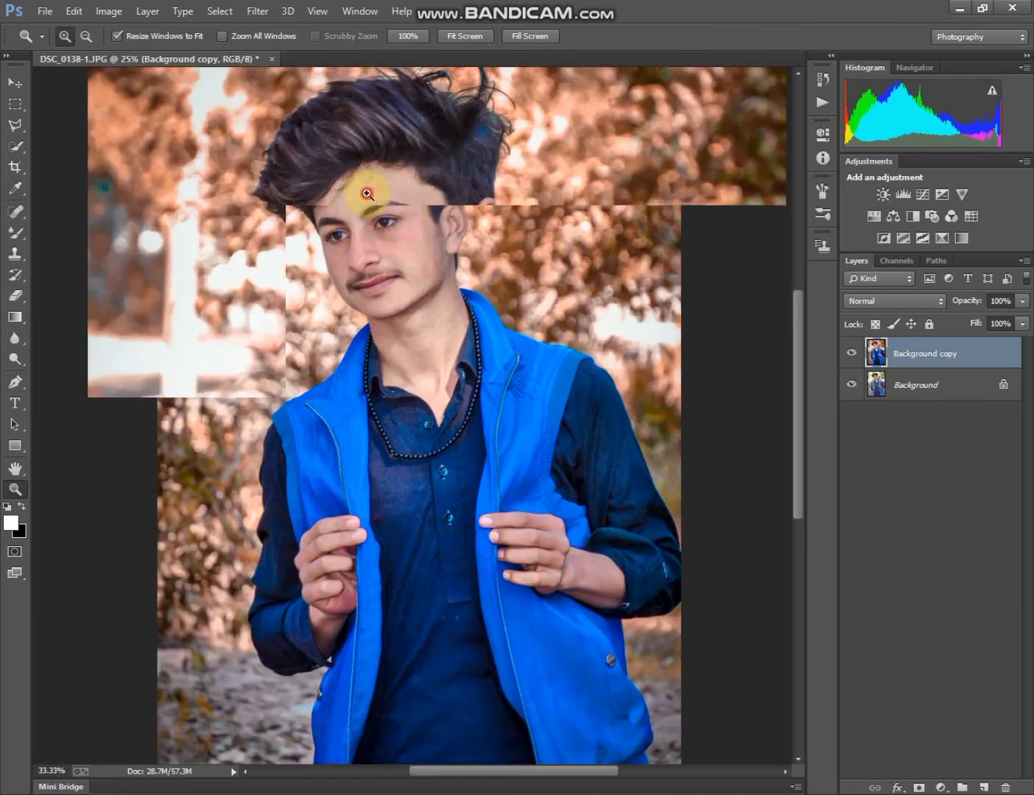
{"action": "left_click", "coordinate": [365, 194]}
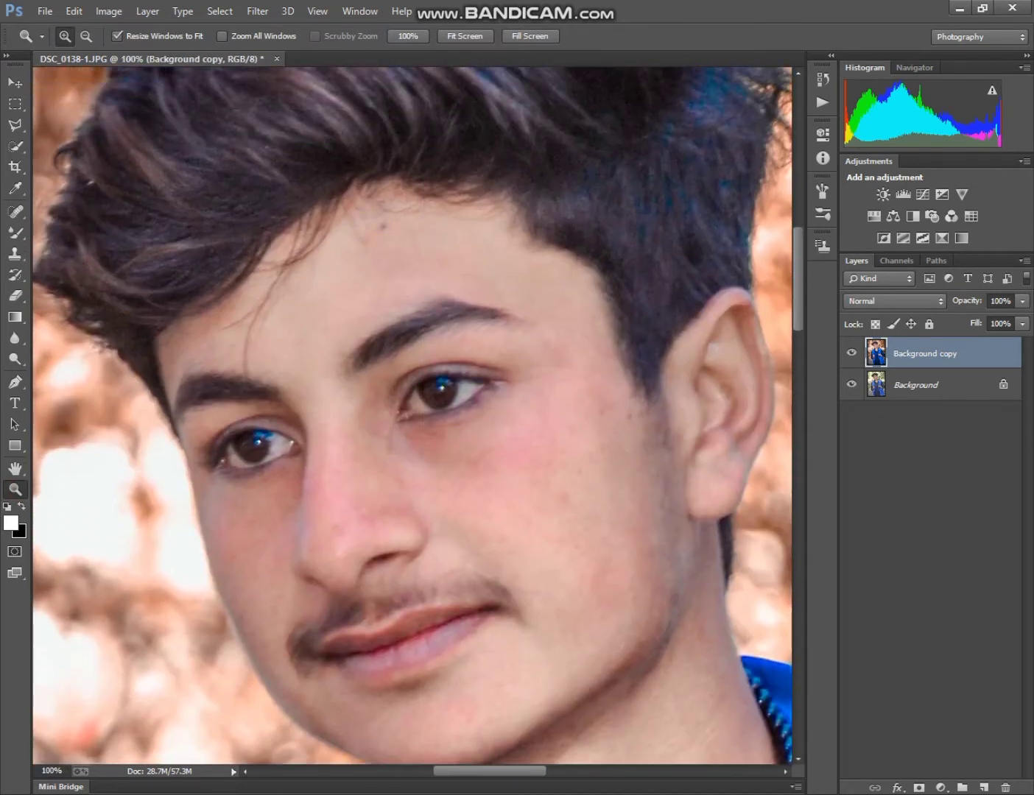
Smooth the forehead and nose skin with the Mixer Brush, resizing the brush between areas.
{"action": "left_click", "coordinate": [15, 234]}
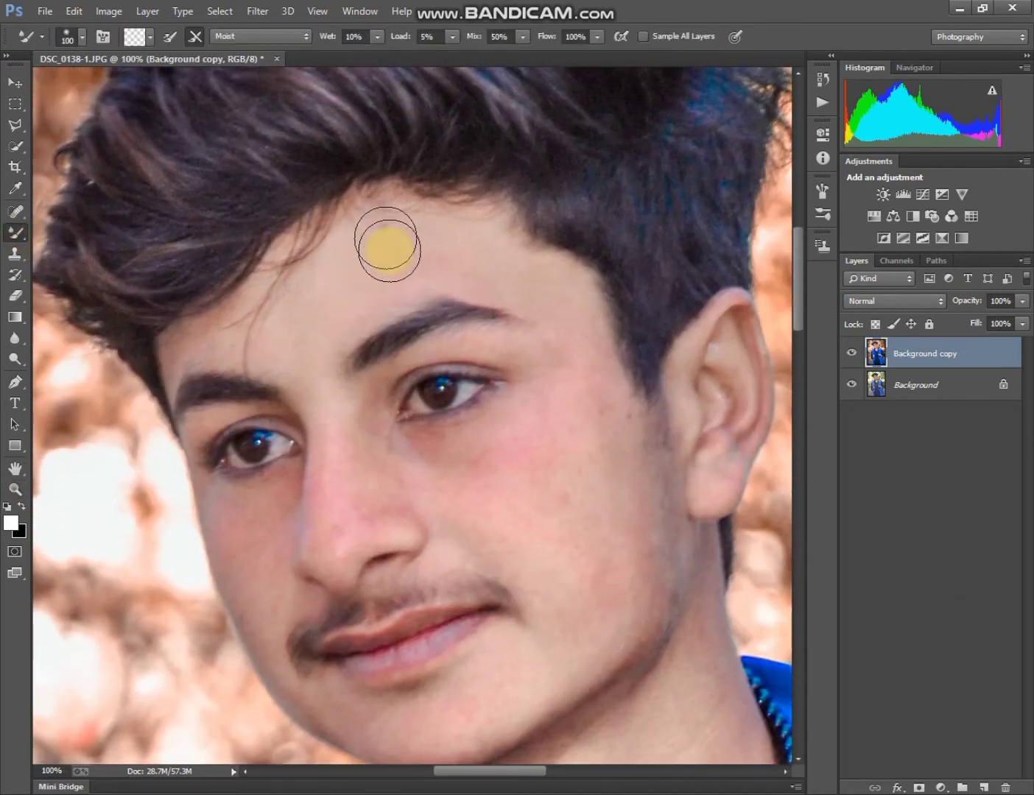
{"action": "mouse_move", "coordinate": [388, 245]}
{"action": "left_mouse_down"}
{"action": "mouse_move", "coordinate": [377, 238]}
{"action": "mouse_move", "coordinate": [528, 280]}
{"action": "mouse_move", "coordinate": [409, 266]}
{"action": "mouse_move", "coordinate": [298, 339]}
{"action": "mouse_move", "coordinate": [397, 277]}
{"action": "mouse_move", "coordinate": [277, 346]}
{"action": "mouse_move", "coordinate": [212, 341]}
{"action": "mouse_move", "coordinate": [308, 349]}
{"action": "mouse_move", "coordinate": [196, 345]}
{"action": "mouse_move", "coordinate": [275, 313]}
{"action": "left_mouse_up"}
{"action": "key", "text": "bracketleft"}
{"action": "key", "text": "bracketleft"}
{"action": "key", "text": "bracketleft"}
{"action": "key", "text": "bracketleft"}
{"action": "key", "text": "bracketright"}
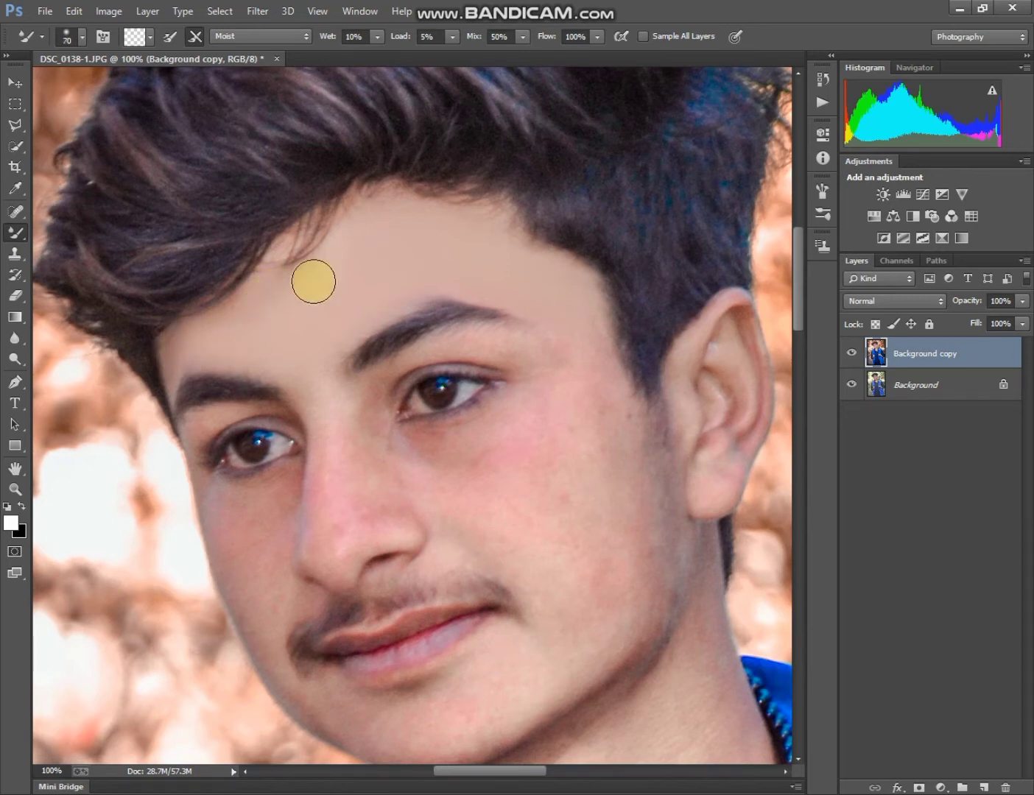
{"action": "scroll", "coordinate": [441, 383], "scroll_direction": "down", "scroll_amount": 3}
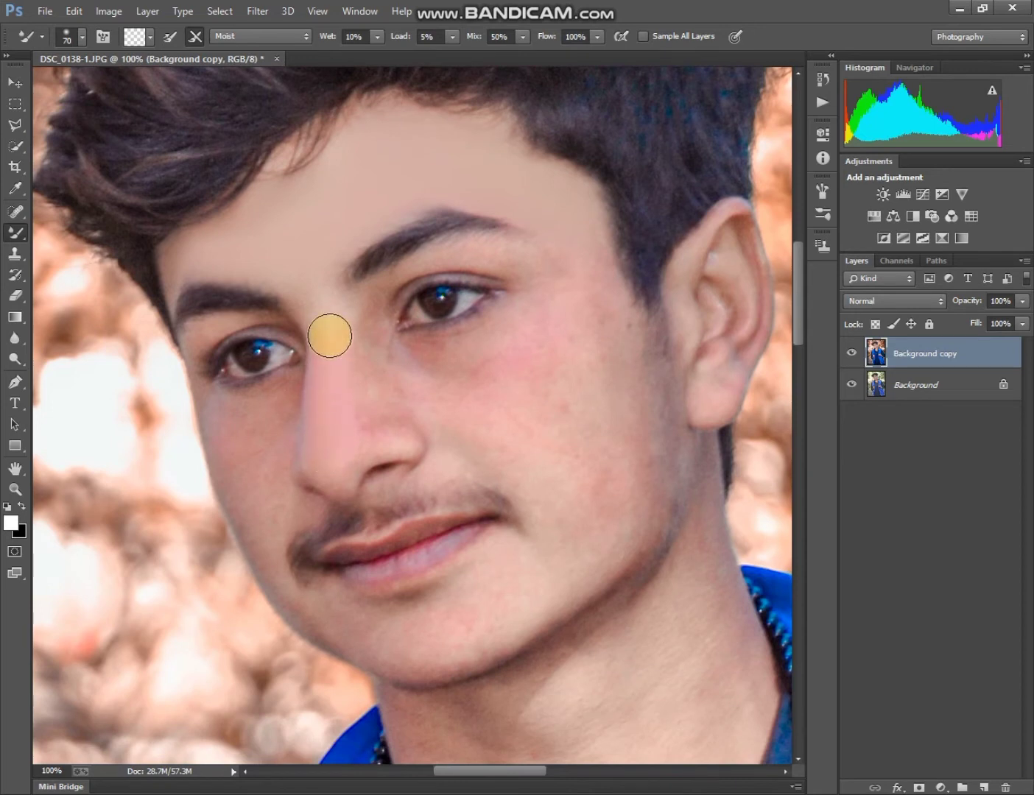
{"action": "key", "text": "bracketleft"}
{"action": "key", "text": "bracketleft"}
{"action": "mouse_move", "coordinate": [349, 457]}
{"action": "left_mouse_down"}
{"action": "mouse_move", "coordinate": [384, 438]}
{"action": "mouse_move", "coordinate": [363, 380]}
{"action": "mouse_move", "coordinate": [411, 405]}
{"action": "left_mouse_up"}
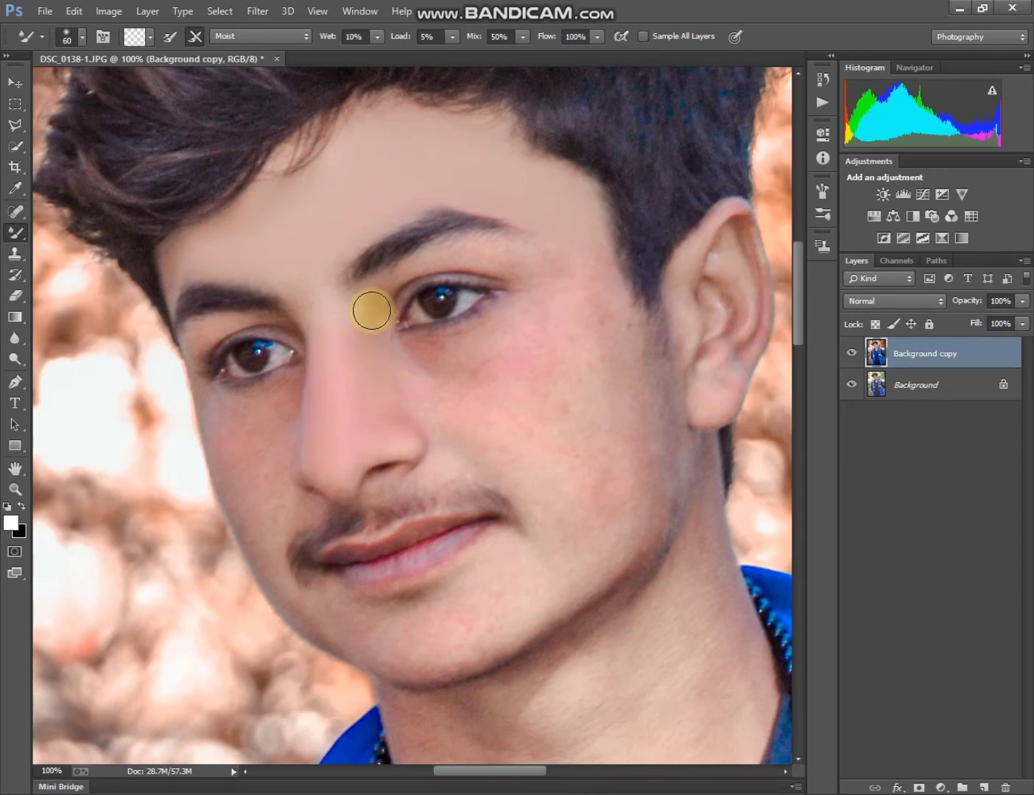
{"action": "key", "text": "bracketright"}
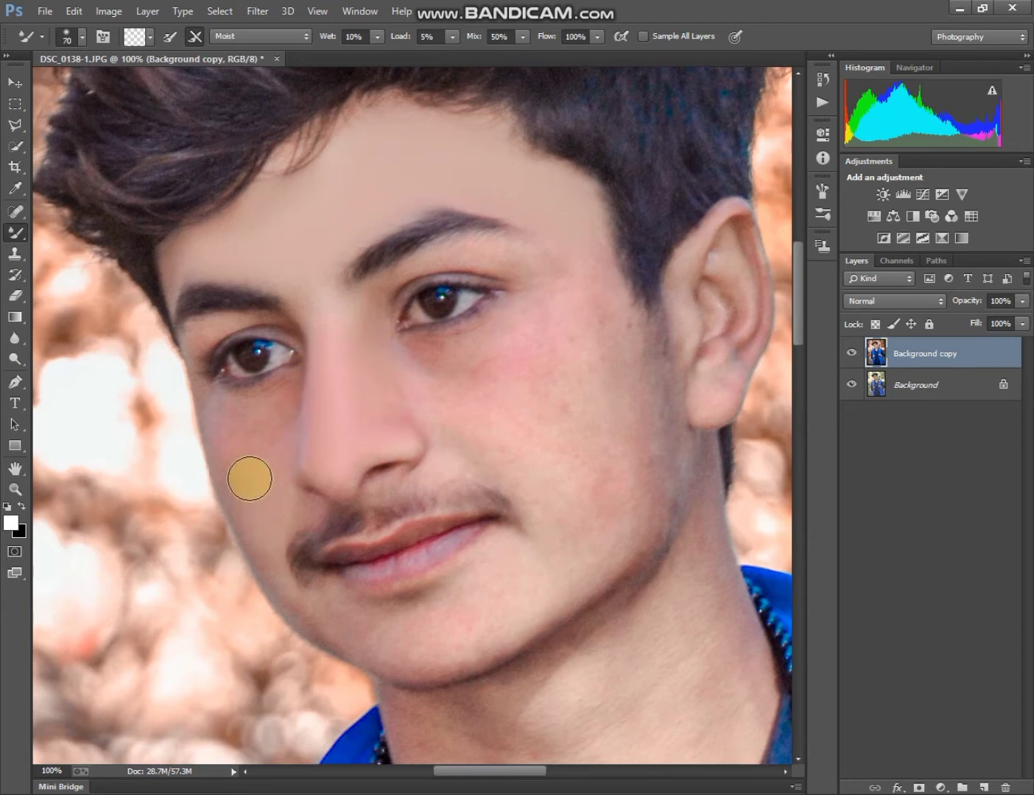
{"action": "key", "text": "bracketleft"}
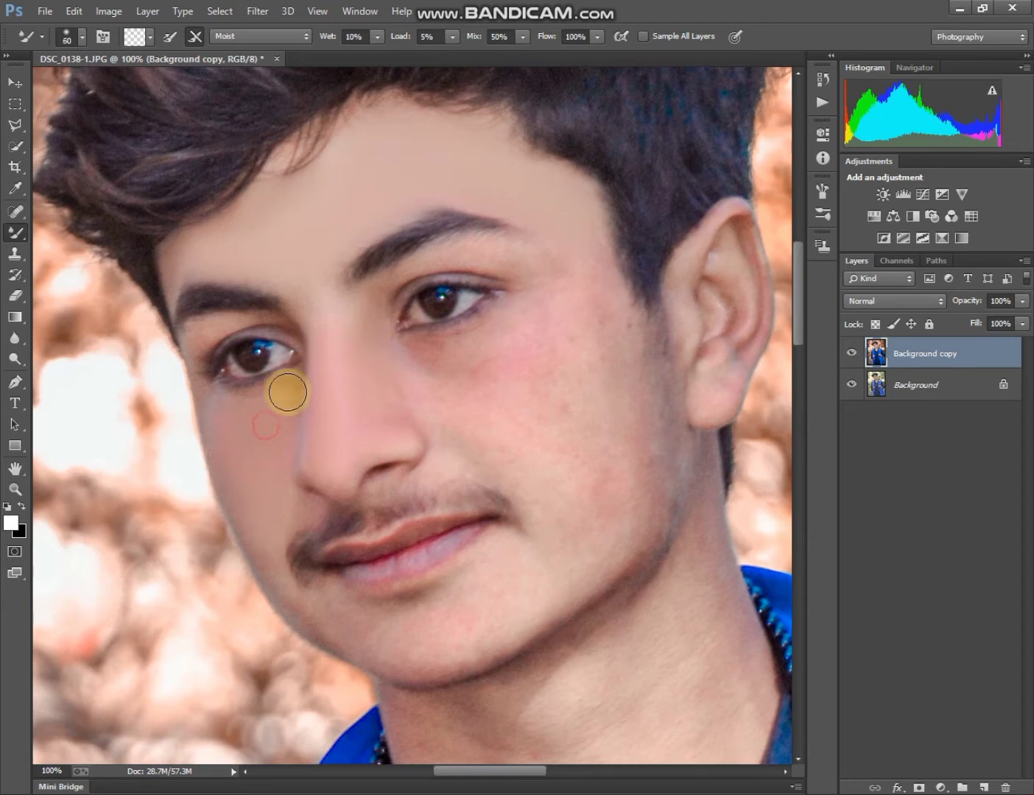
{"action": "key", "text": "bracketleft"}
{"action": "key", "text": "bracketleft"}
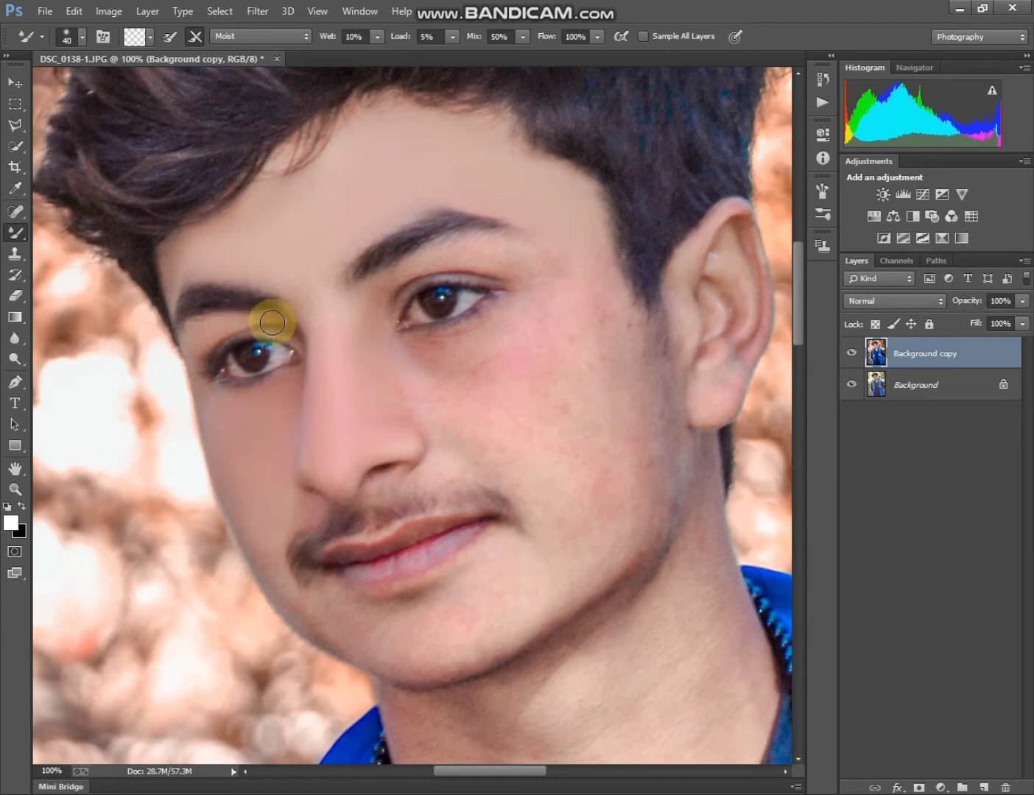
Blend the upper eyelid and chin skin with the Mixer Brush at sizes 80 and 70.
{"action": "left_click_drag", "start_coordinate": [265, 323], "coordinate": [201, 338]}
{"action": "scroll", "coordinate": [363, 561], "scroll_direction": "down", "scroll_amount": 5}
{"action": "scroll", "coordinate": [522, 500], "scroll_direction": "down", "scroll_amount": 2}
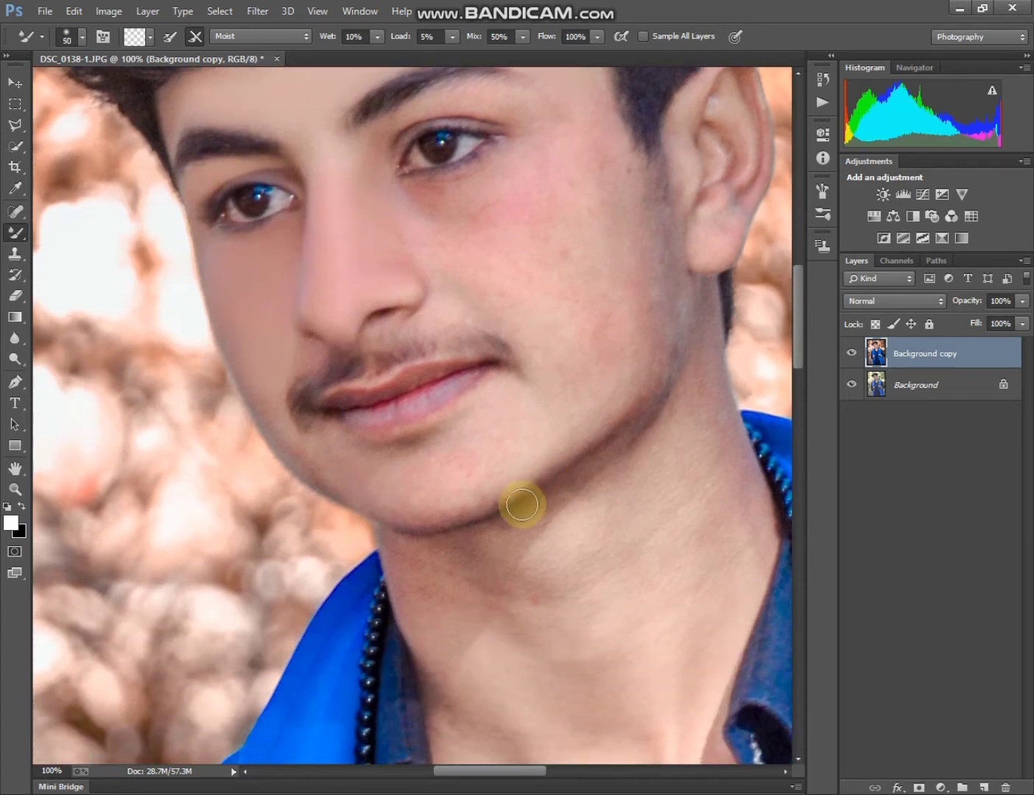
{"action": "key", "text": "bracketright"}
{"action": "key", "text": "bracketright"}
{"action": "key", "text": "bracketright"}
{"action": "key", "text": "bracketright"}
{"action": "key", "text": "bracketright"}
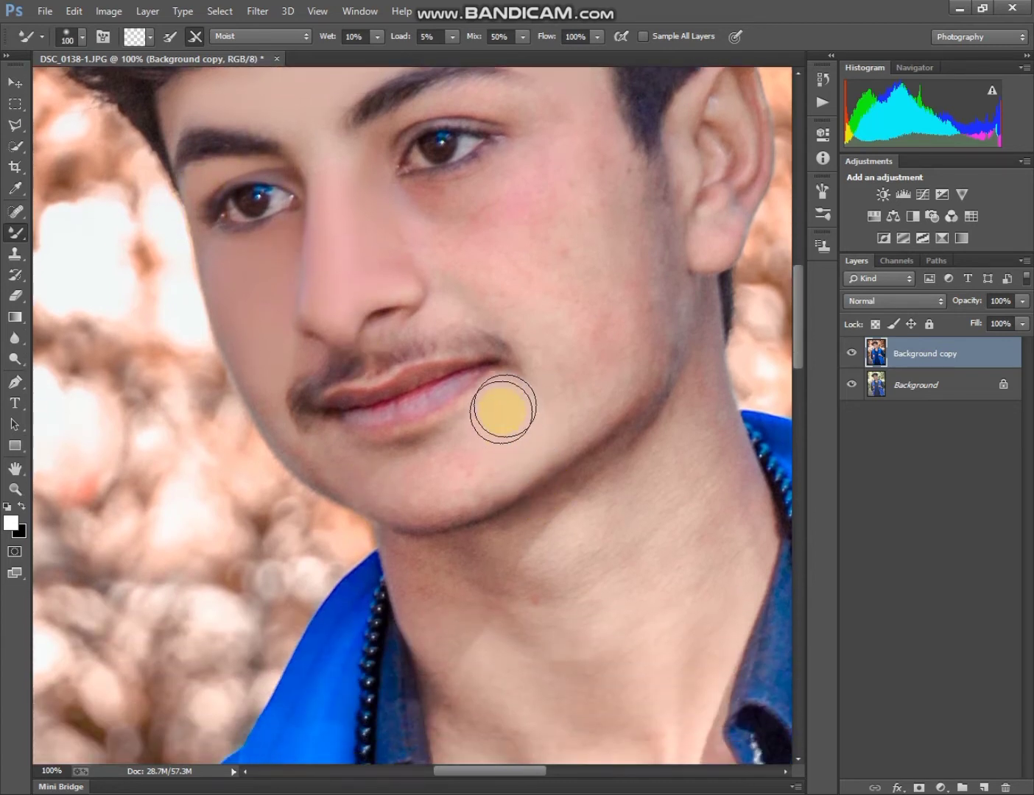
{"action": "key", "text": "bracketleft"}
{"action": "key", "text": "bracketleft"}
{"action": "key", "text": "bracketleft"}
{"action": "mouse_move", "coordinate": [358, 478]}
{"action": "left_mouse_down"}
{"action": "mouse_move", "coordinate": [399, 477]}
{"action": "mouse_move", "coordinate": [346, 478]}
{"action": "mouse_move", "coordinate": [268, 423]}
{"action": "left_mouse_up"}
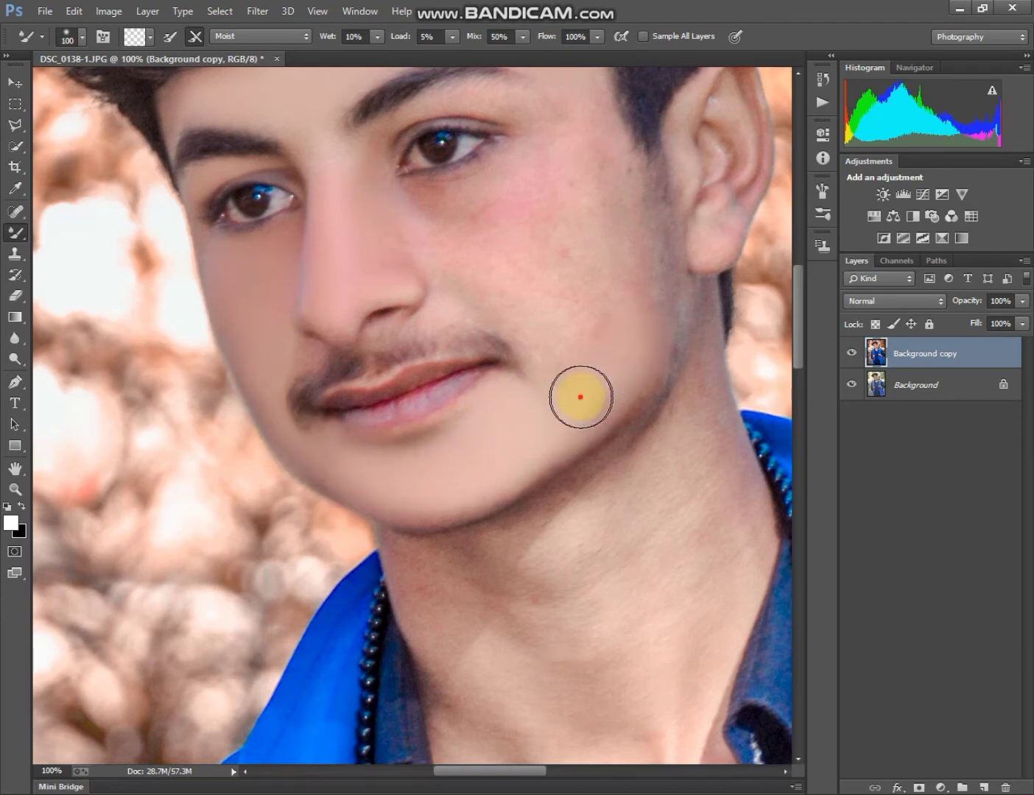
Smooth the cheek toward the under-eye at brush 125, then the upper eyelid at 90.
{"action": "scroll", "coordinate": [618, 243], "scroll_direction": "up", "scroll_amount": 3}
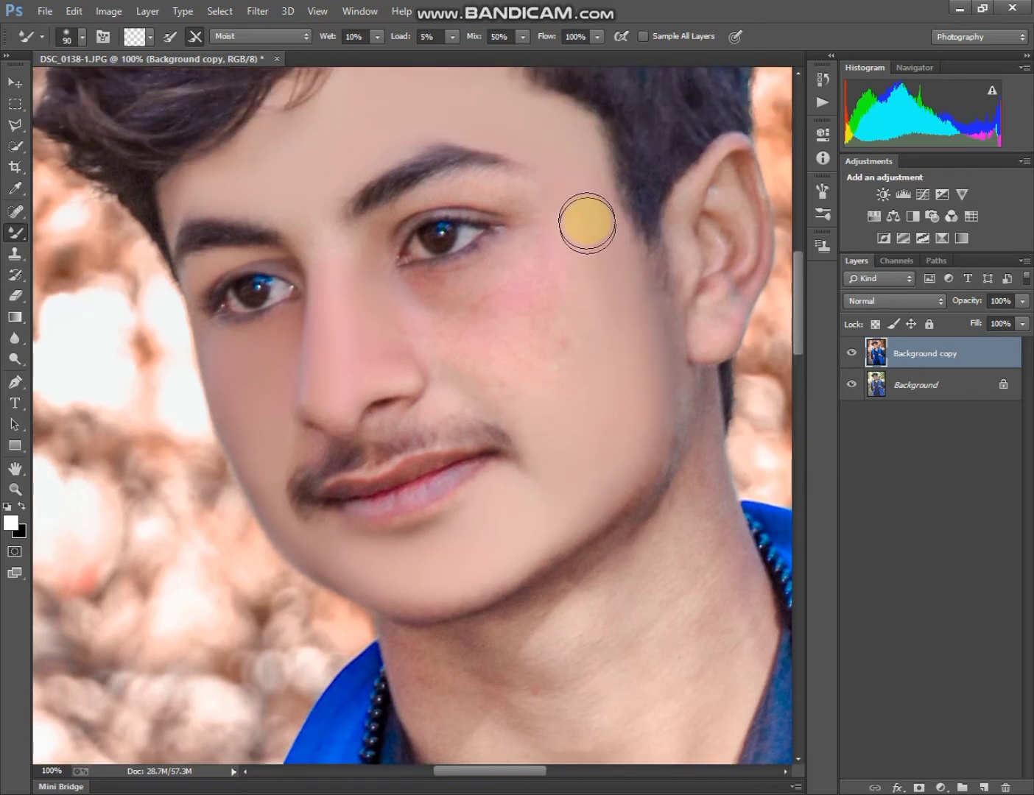
{"action": "key", "text": "bracketright"}
{"action": "key", "text": "bracketright"}
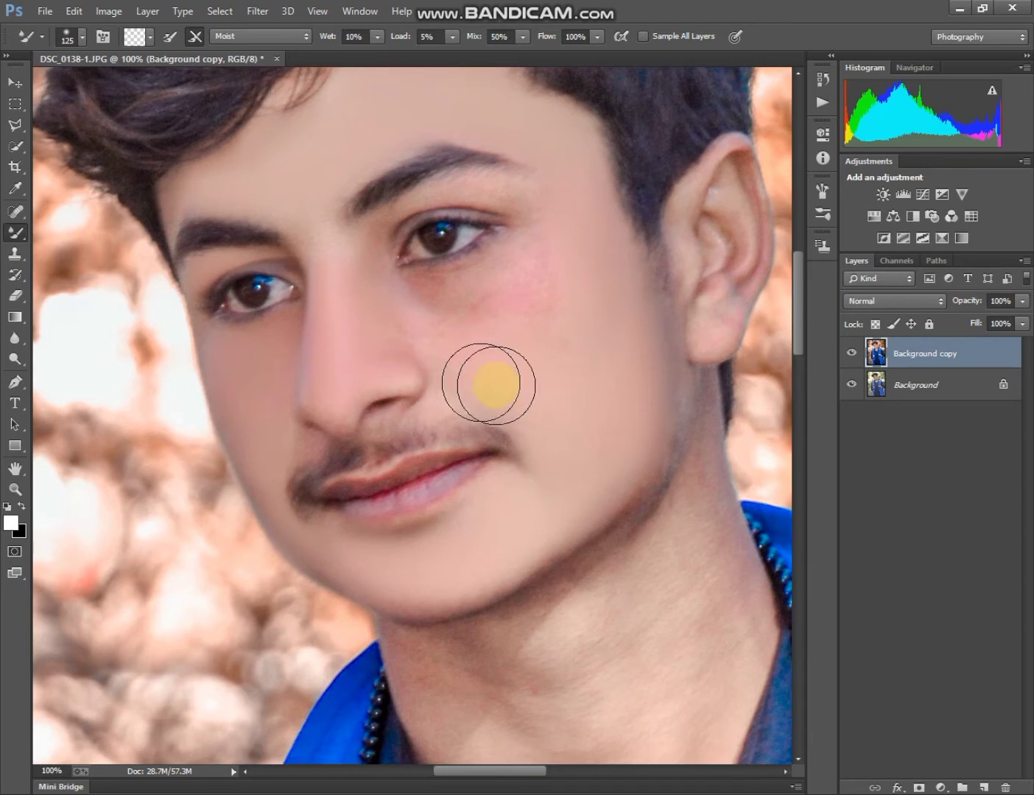
{"action": "mouse_move", "coordinate": [496, 383]}
{"action": "left_mouse_down"}
{"action": "mouse_move", "coordinate": [483, 310]}
{"action": "mouse_move", "coordinate": [449, 324]}
{"action": "left_mouse_up"}
{"action": "key", "text": "bracketleft"}
{"action": "key", "text": "bracketleft"}
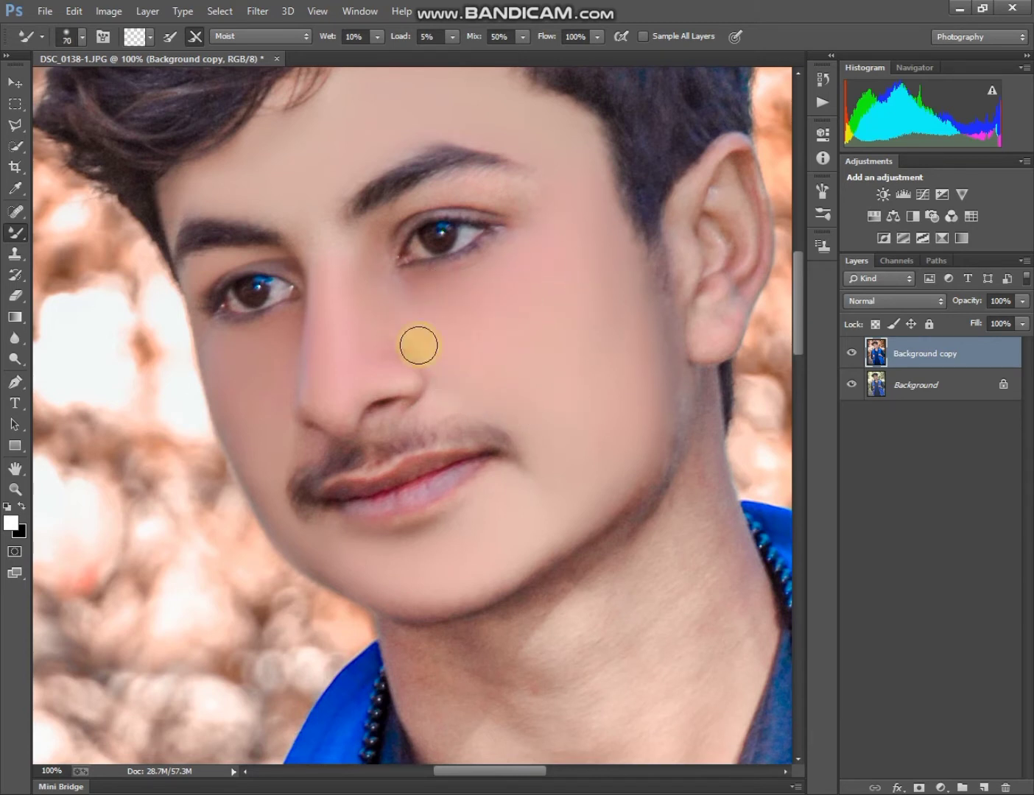
{"action": "mouse_move", "coordinate": [404, 218]}
{"action": "left_mouse_down"}
{"action": "mouse_move", "coordinate": [535, 209]}
{"action": "mouse_move", "coordinate": [433, 288]}
{"action": "left_mouse_up"}
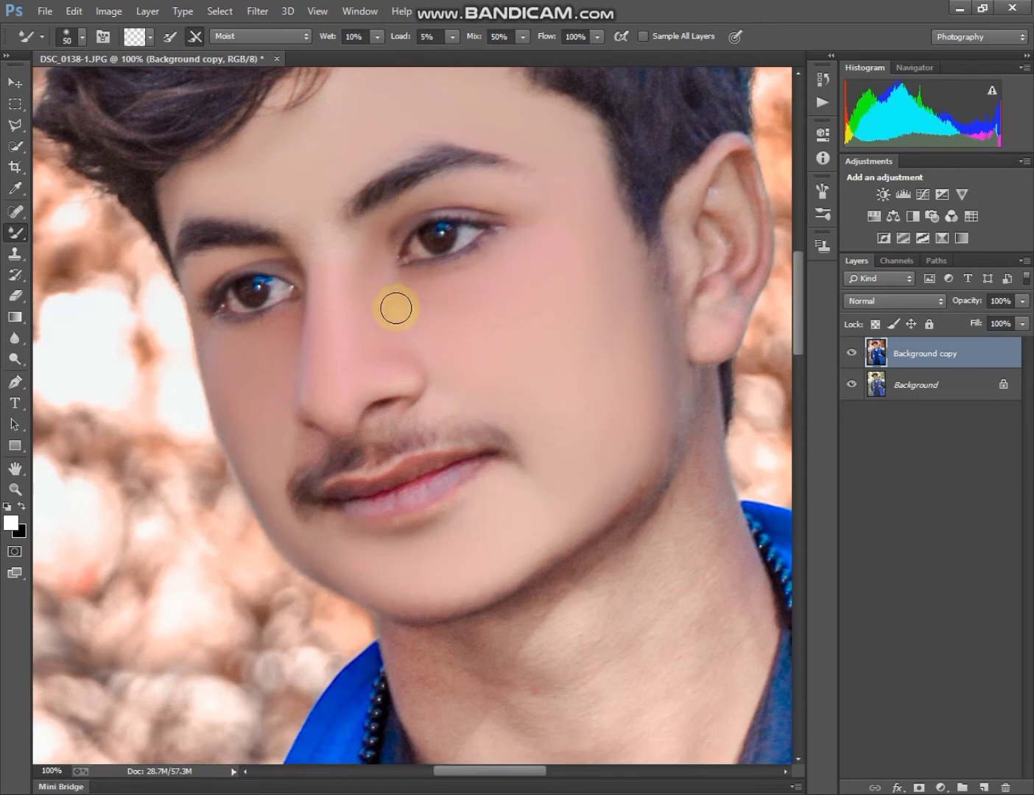
{"action": "scroll", "coordinate": [399, 523], "scroll_direction": "down", "scroll_amount": 2}
{"action": "scroll", "coordinate": [600, 549], "scroll_direction": "down", "scroll_amount": 3}
{"action": "scroll", "coordinate": [639, 604], "scroll_direction": "down", "scroll_amount": 4}
Blend the neck skin with the Mixer Brush, dabbing spots and stroking up the neck.
{"action": "left_click", "coordinate": [651, 595]}
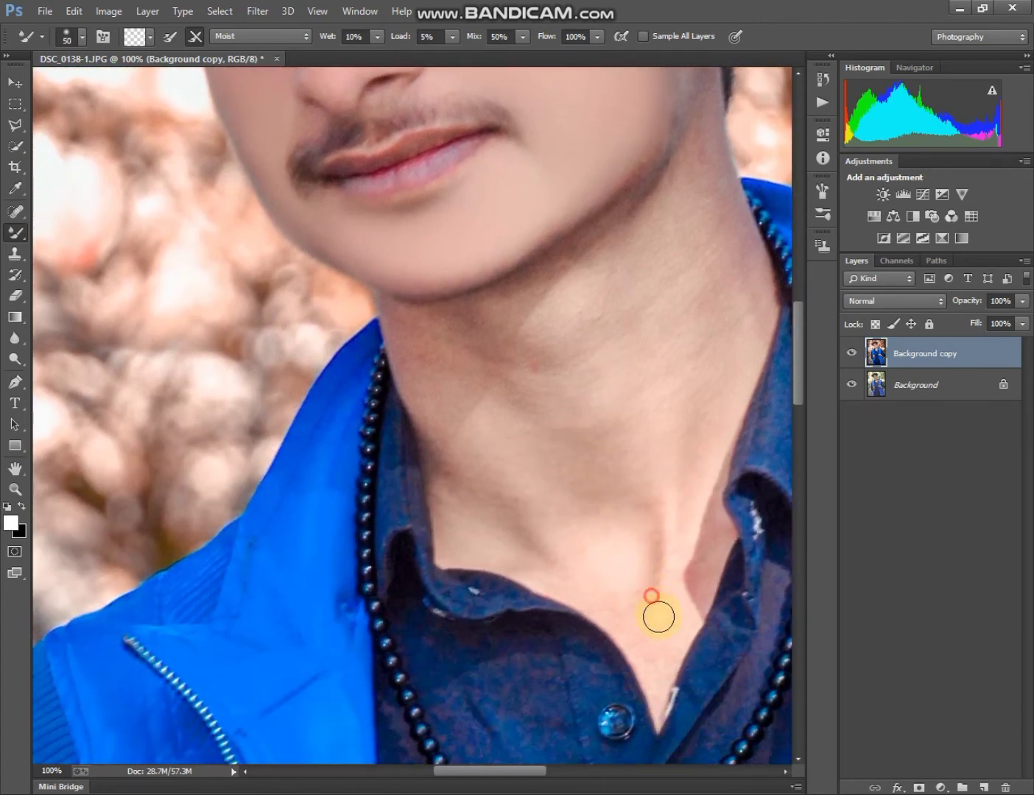
{"action": "scroll", "coordinate": [664, 672], "scroll_direction": "down", "scroll_amount": 1}
{"action": "key", "text": "bracketleft"}
{"action": "left_click", "coordinate": [672, 588]}
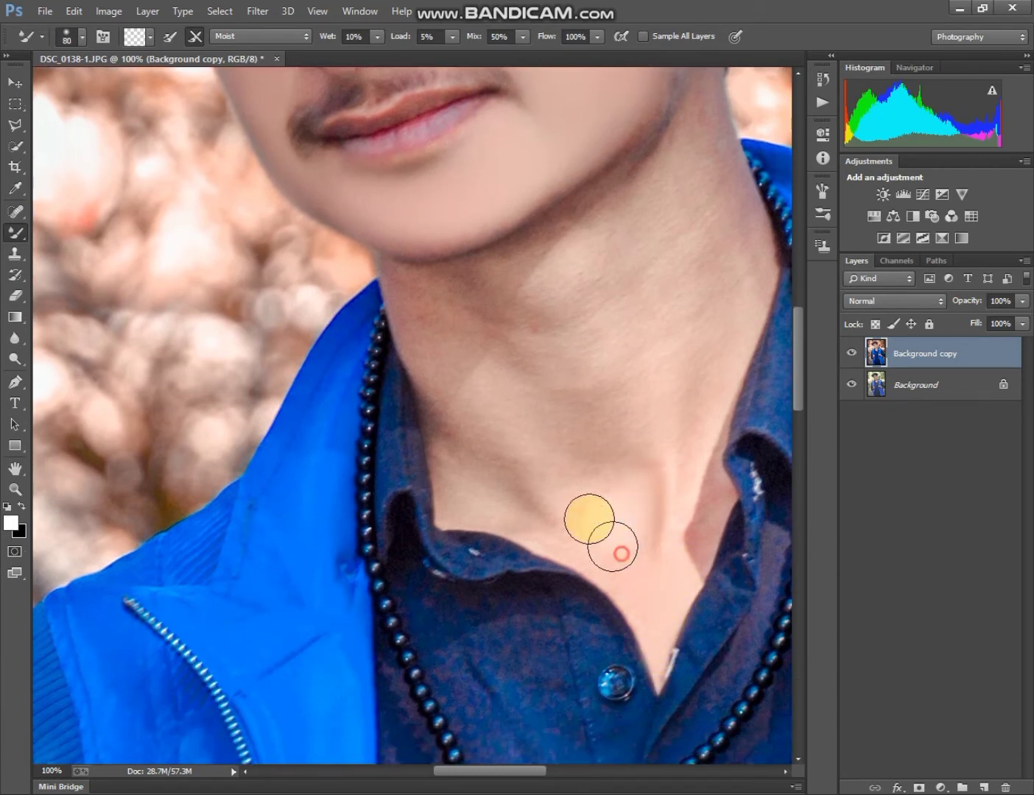
{"action": "key", "text": "bracketright"}
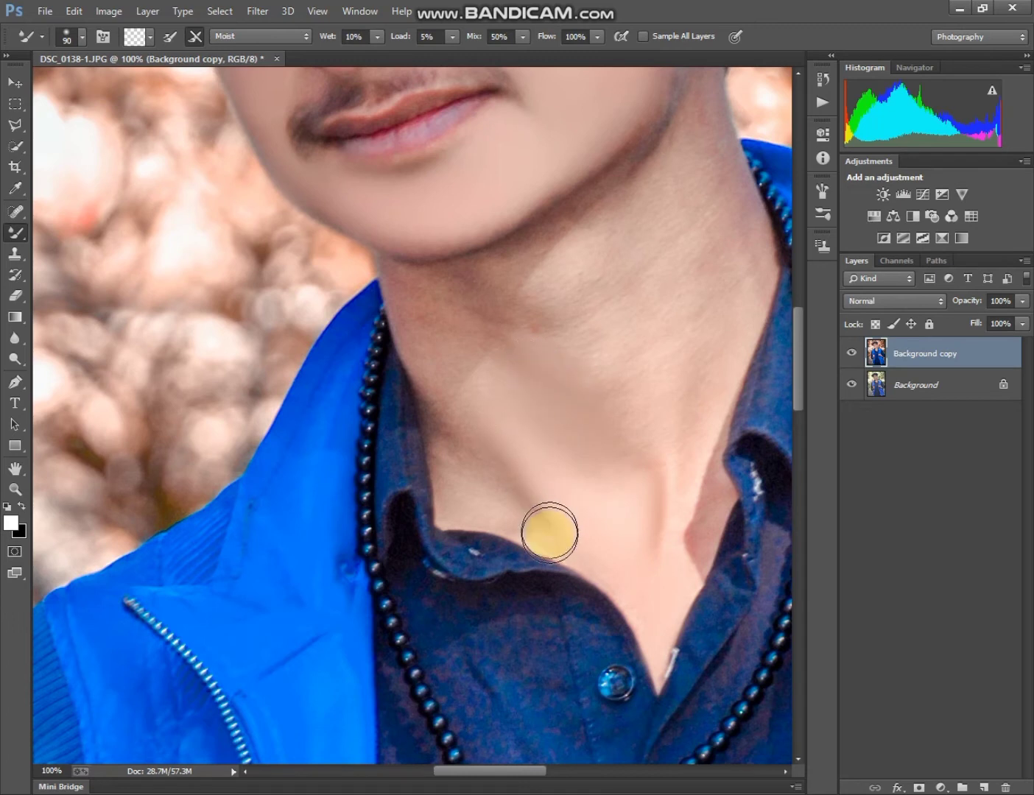
{"action": "mouse_move", "coordinate": [549, 531]}
{"action": "left_mouse_down"}
{"action": "mouse_move", "coordinate": [491, 496]}
{"action": "mouse_move", "coordinate": [461, 434]}
{"action": "mouse_move", "coordinate": [471, 381]}
{"action": "left_mouse_up"}
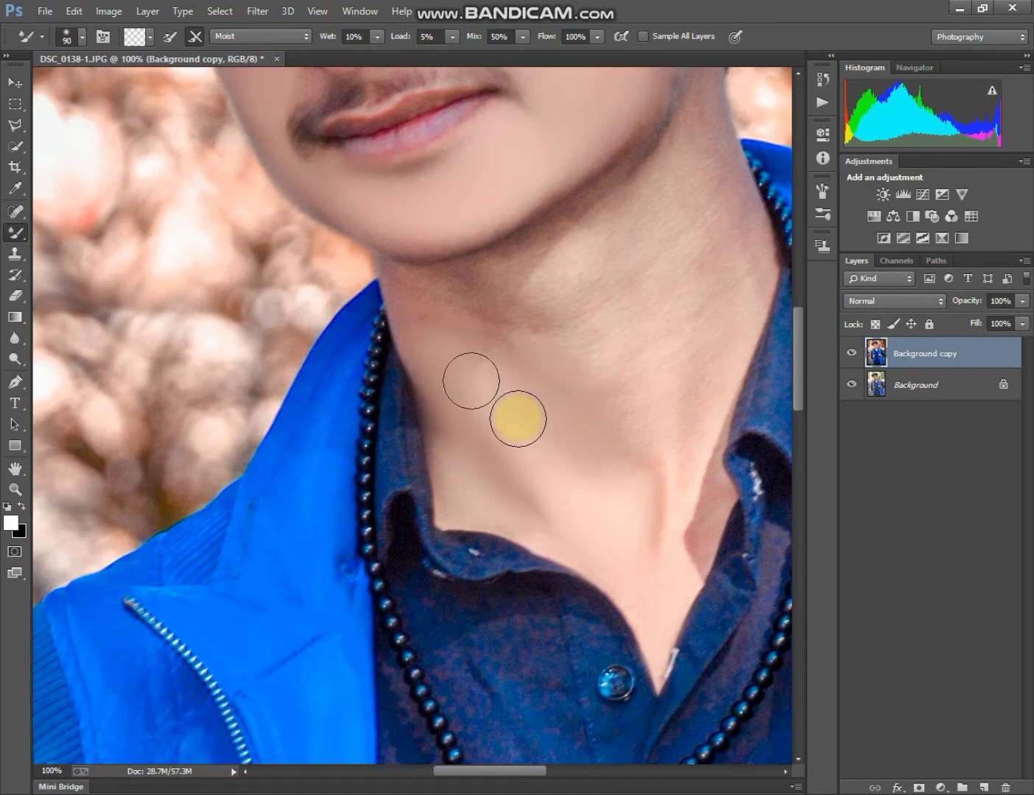
Resize the Mixer Brush between 80 and 125 while blending the chin and neck.
{"action": "key", "text": "bracketleft"}
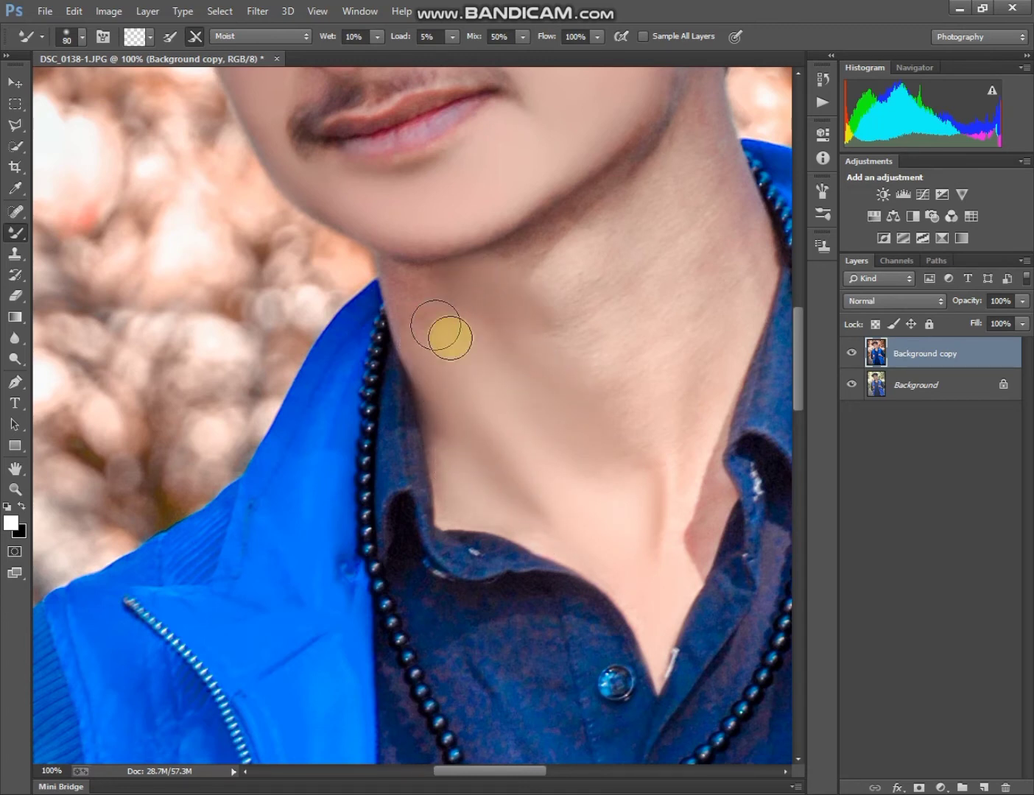
{"action": "key", "text": "bracketleft"}
{"action": "key", "text": "bracketleft"}
{"action": "key", "text": "bracketleft"}
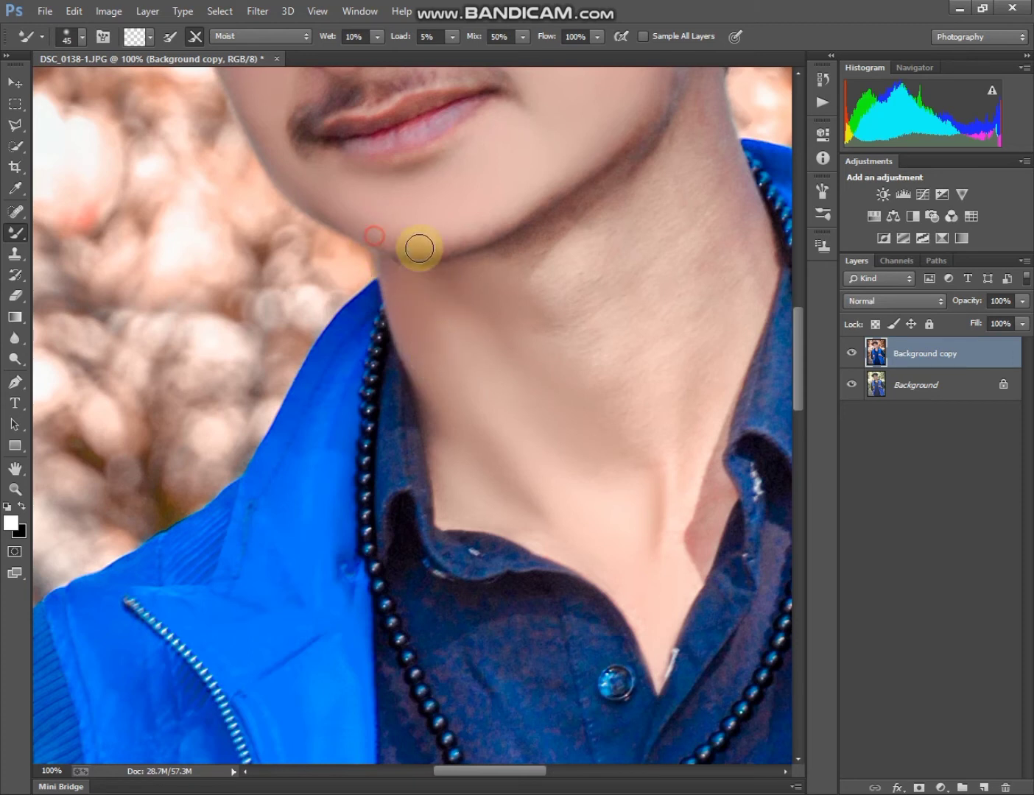
{"action": "key", "text": "bracketright"}
{"action": "key", "text": "bracketright"}
{"action": "key", "text": "bracketright"}
{"action": "scroll", "coordinate": [618, 468], "scroll_direction": "down", "scroll_amount": 1}
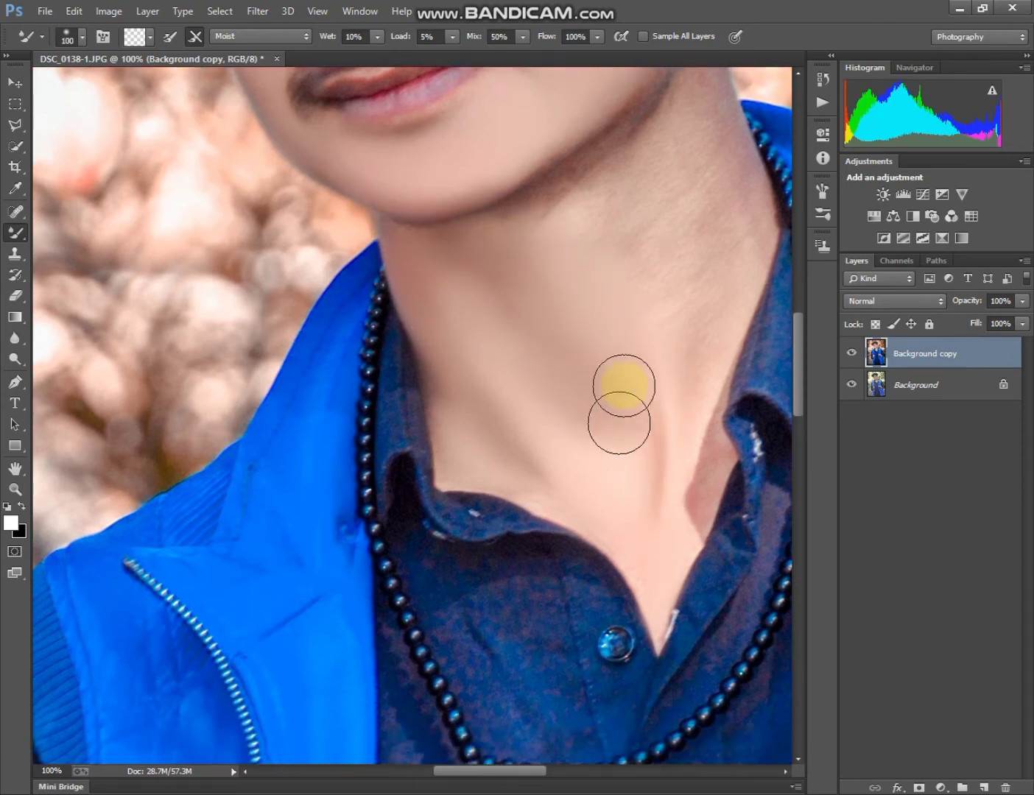
{"action": "scroll", "coordinate": [718, 277], "scroll_direction": "up", "scroll_amount": 2}
{"action": "key", "text": "bracketright"}
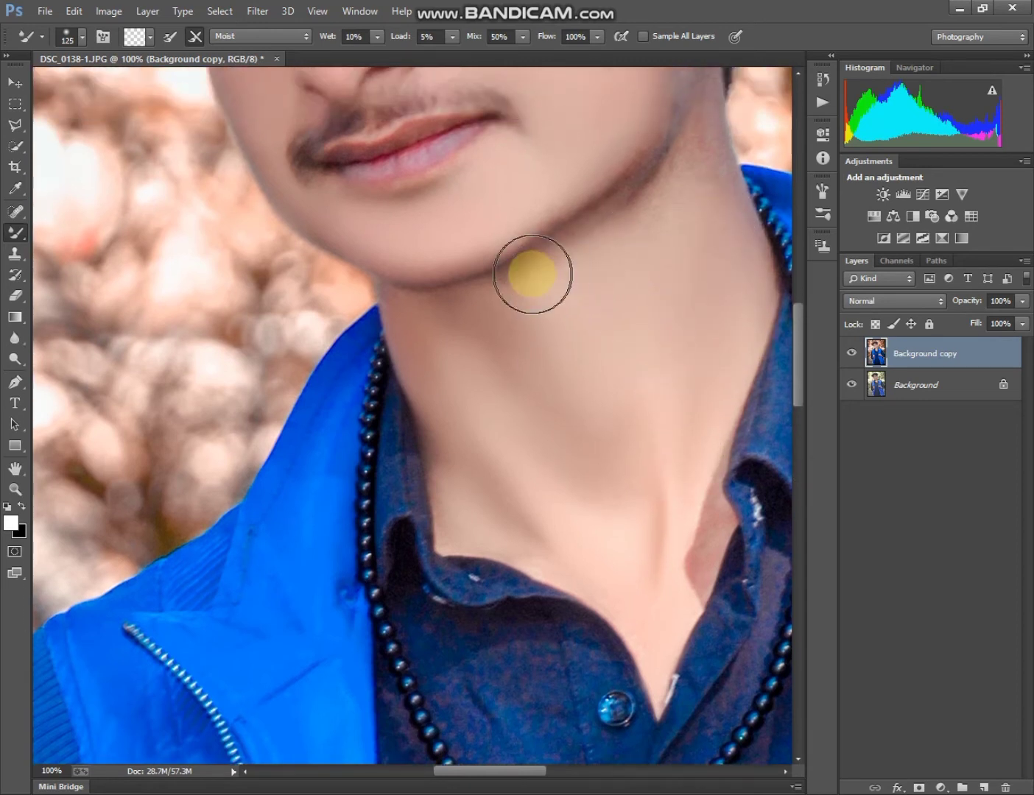
{"action": "key", "text": "bracketleft"}
{"action": "key", "text": "bracketleft"}
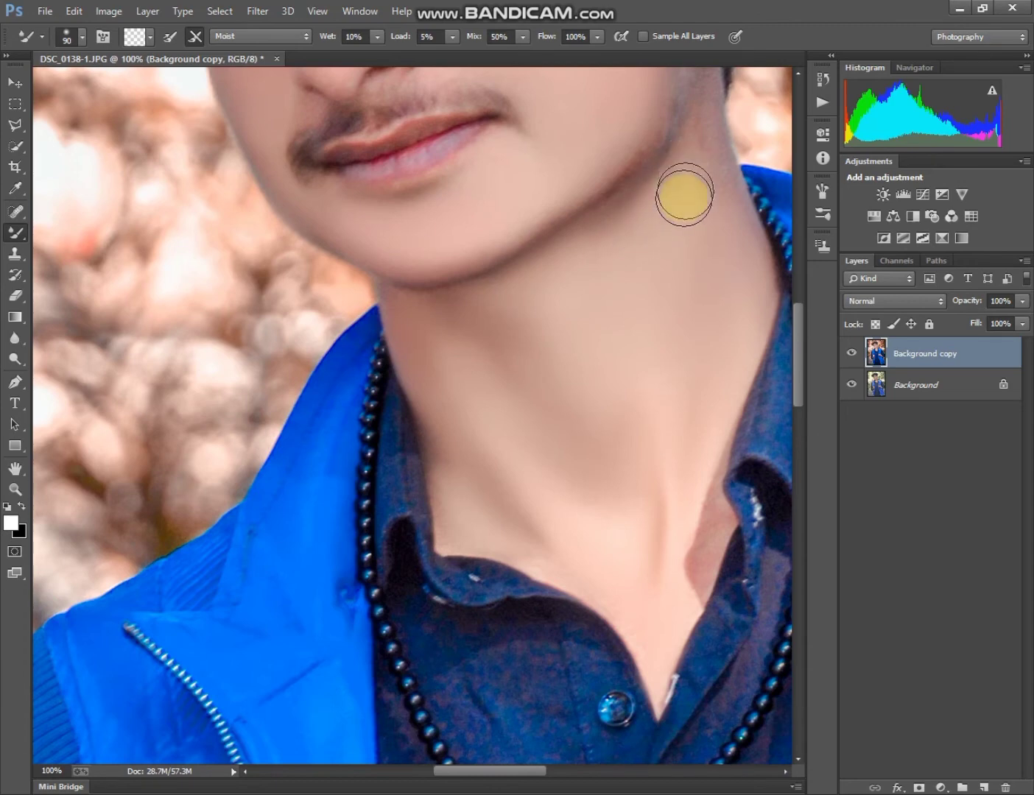
{"action": "scroll", "coordinate": [678, 190], "scroll_direction": "up", "scroll_amount": 3}
{"action": "key", "text": "bracketleft"}
{"action": "key", "text": "bracketright"}
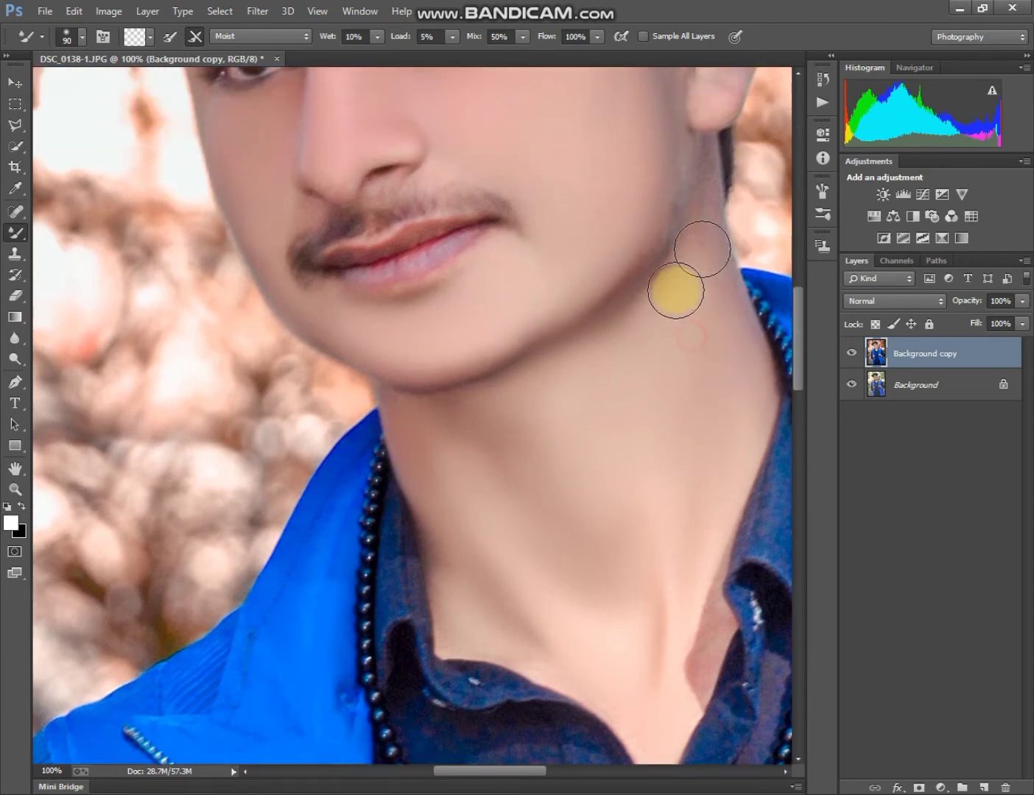
Shrink the brush to 40 and blend the skin around the ear and its outer rim.
{"action": "scroll", "coordinate": [712, 303], "scroll_direction": "up", "scroll_amount": 2}
{"action": "key", "text": "bracketleft"}
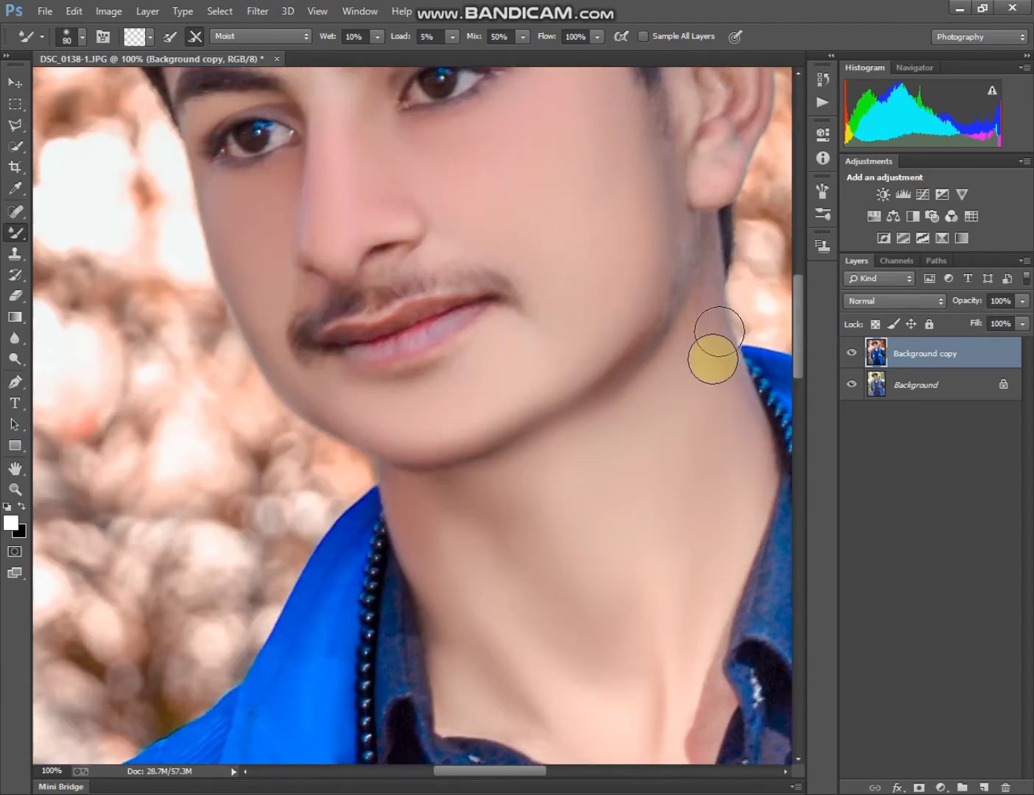
{"action": "scroll", "coordinate": [701, 271], "scroll_direction": "up", "scroll_amount": 2}
{"action": "key", "text": "bracketleft"}
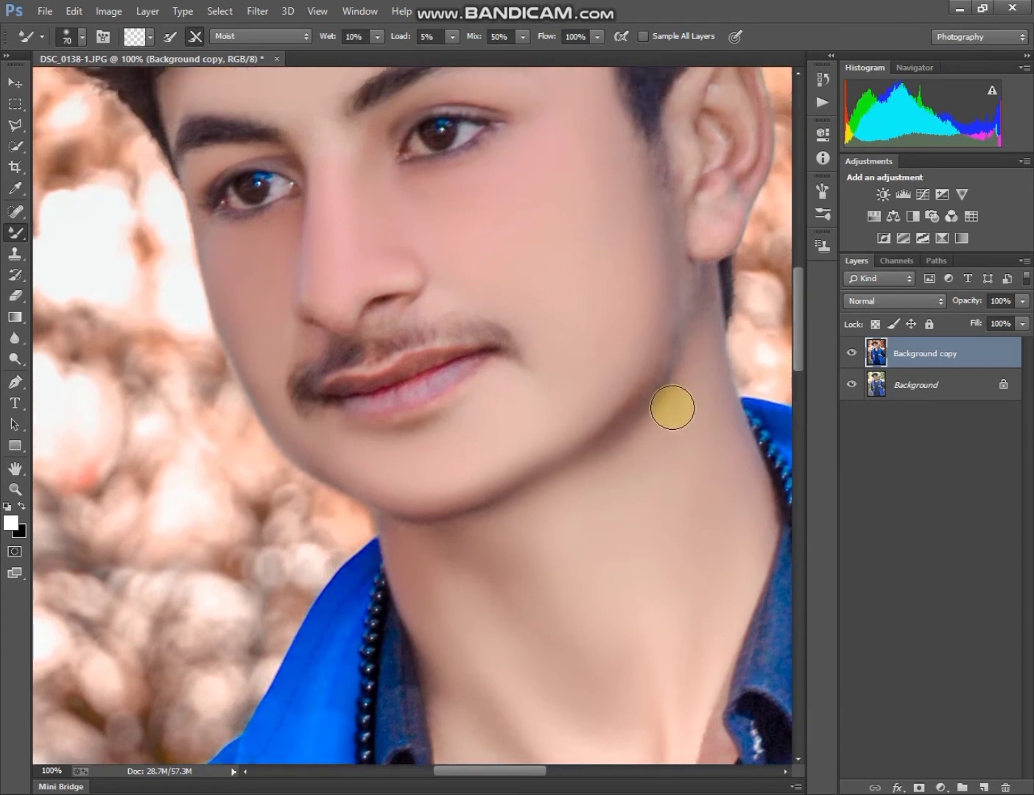
{"action": "scroll", "coordinate": [703, 302], "scroll_direction": "up", "scroll_amount": 2}
{"action": "key", "text": "bracketleft"}
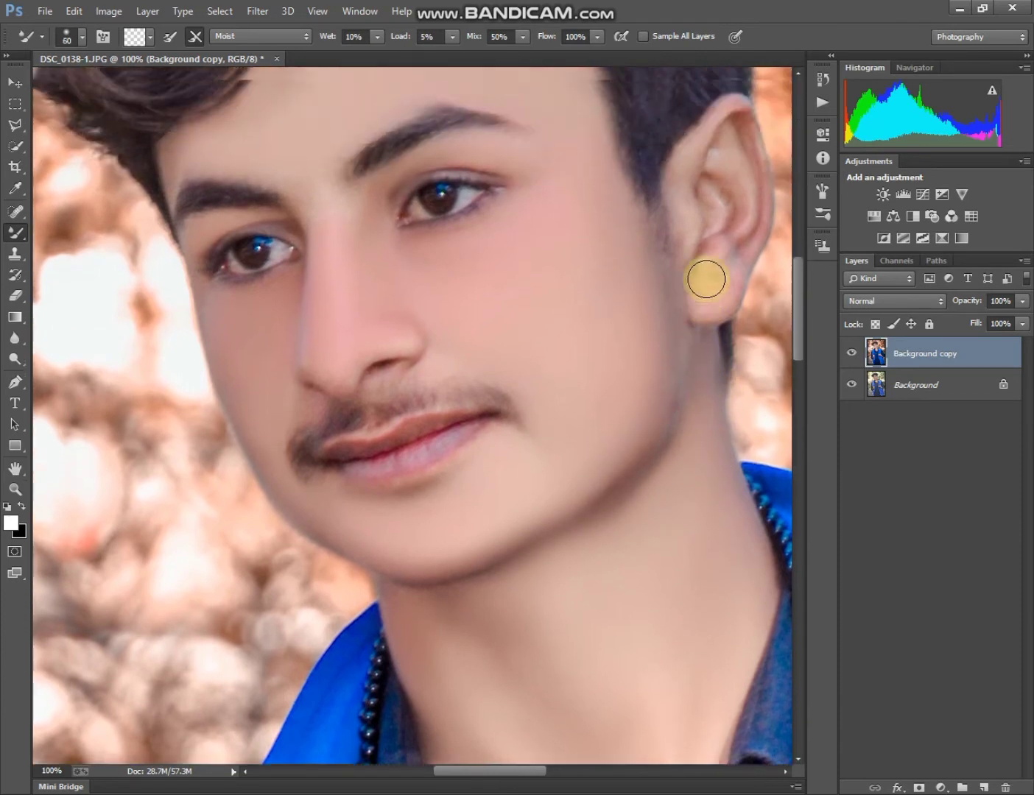
{"action": "scroll", "coordinate": [706, 279], "scroll_direction": "up", "scroll_amount": 1}
{"action": "key", "text": "bracketleft"}
{"action": "key", "text": "bracketleft"}
{"action": "left_click", "coordinate": [744, 231]}
{"action": "mouse_move", "coordinate": [744, 171]}
{"action": "left_mouse_down"}
{"action": "mouse_move", "coordinate": [734, 281]}
{"action": "mouse_move", "coordinate": [715, 219]}
{"action": "mouse_move", "coordinate": [694, 265]}
{"action": "mouse_move", "coordinate": [711, 194]}
{"action": "left_mouse_up"}
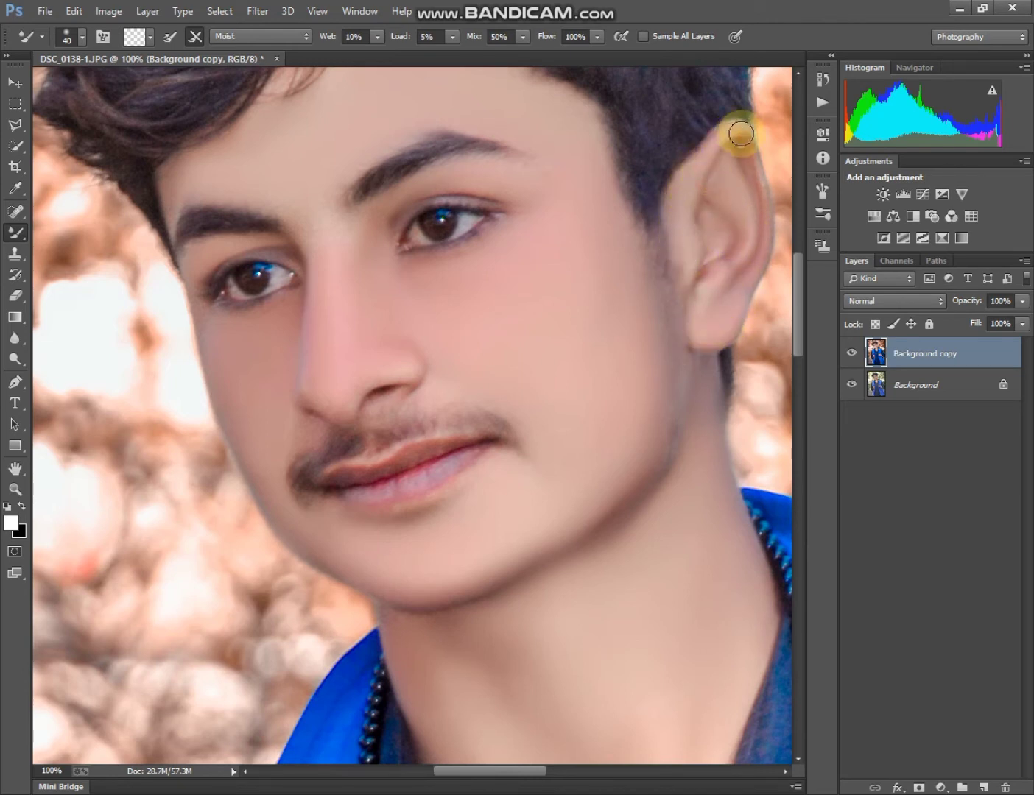
{"action": "mouse_move", "coordinate": [741, 133]}
{"action": "left_mouse_down"}
{"action": "mouse_move", "coordinate": [765, 222]}
{"action": "mouse_move", "coordinate": [733, 308]}
{"action": "left_mouse_up"}
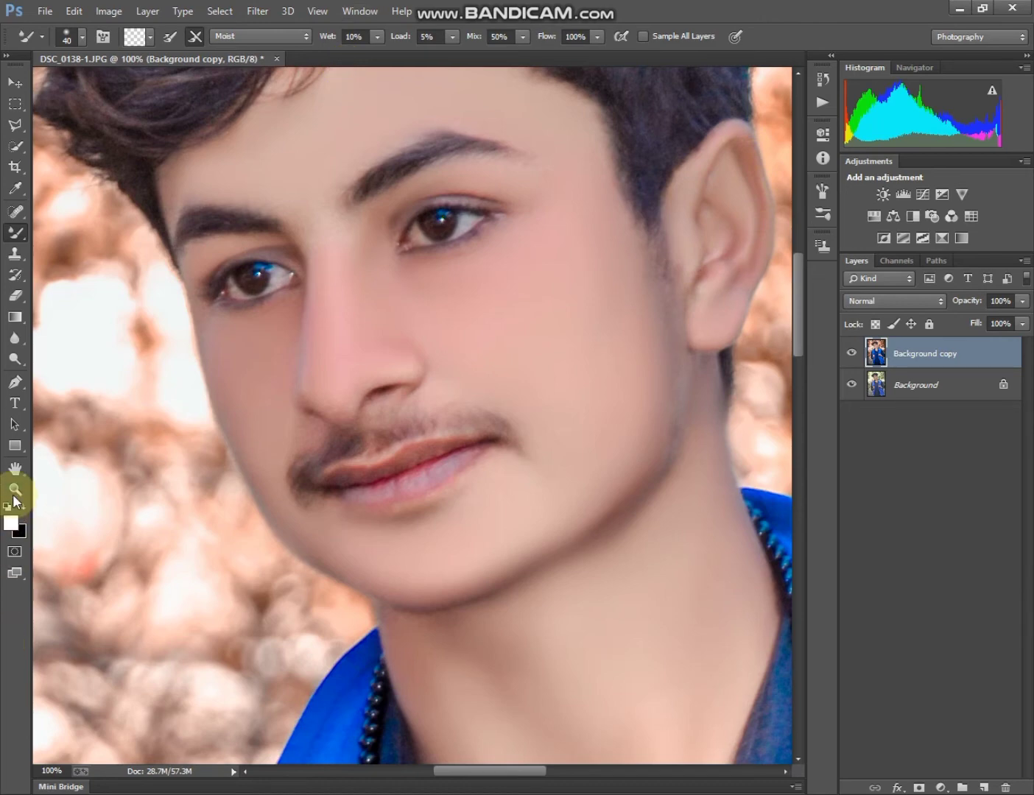
Add a Selective Color adjustment with Cyan in the Reds lowered to -22.
{"action": "left_click", "coordinate": [15, 490]}
{"action": "right_click", "coordinate": [344, 324]}
{"action": "left_click", "coordinate": [375, 338]}
{"action": "left_click", "coordinate": [421, 200]}
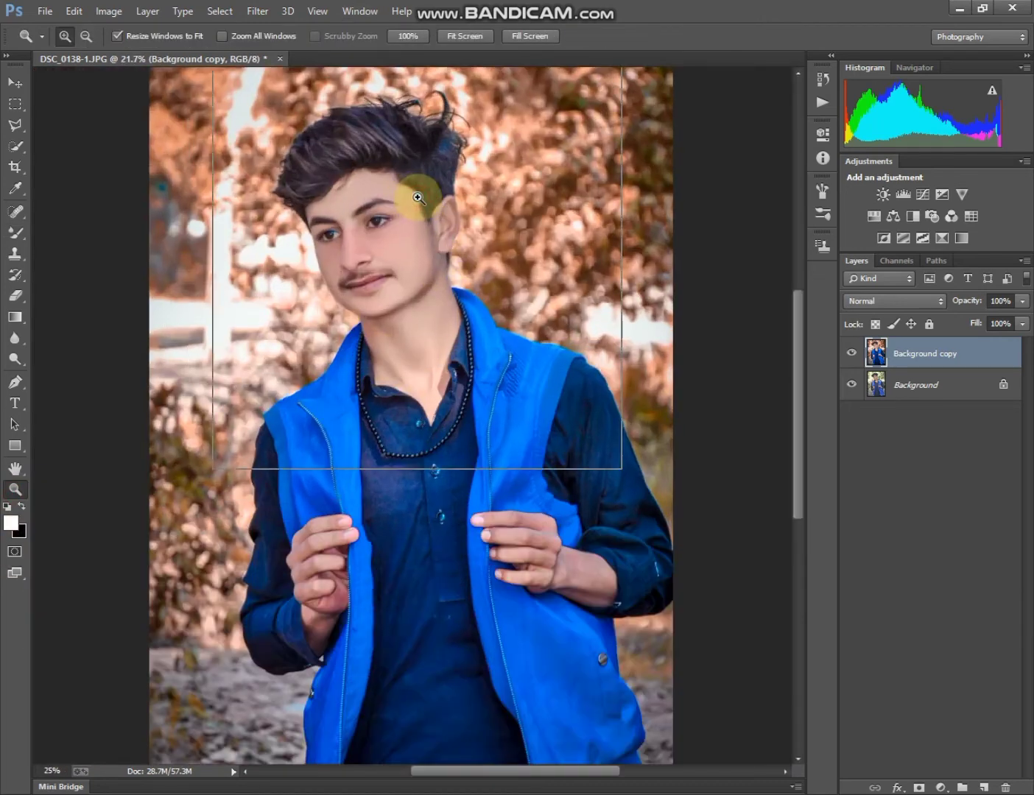
{"action": "left_click", "coordinate": [386, 204]}
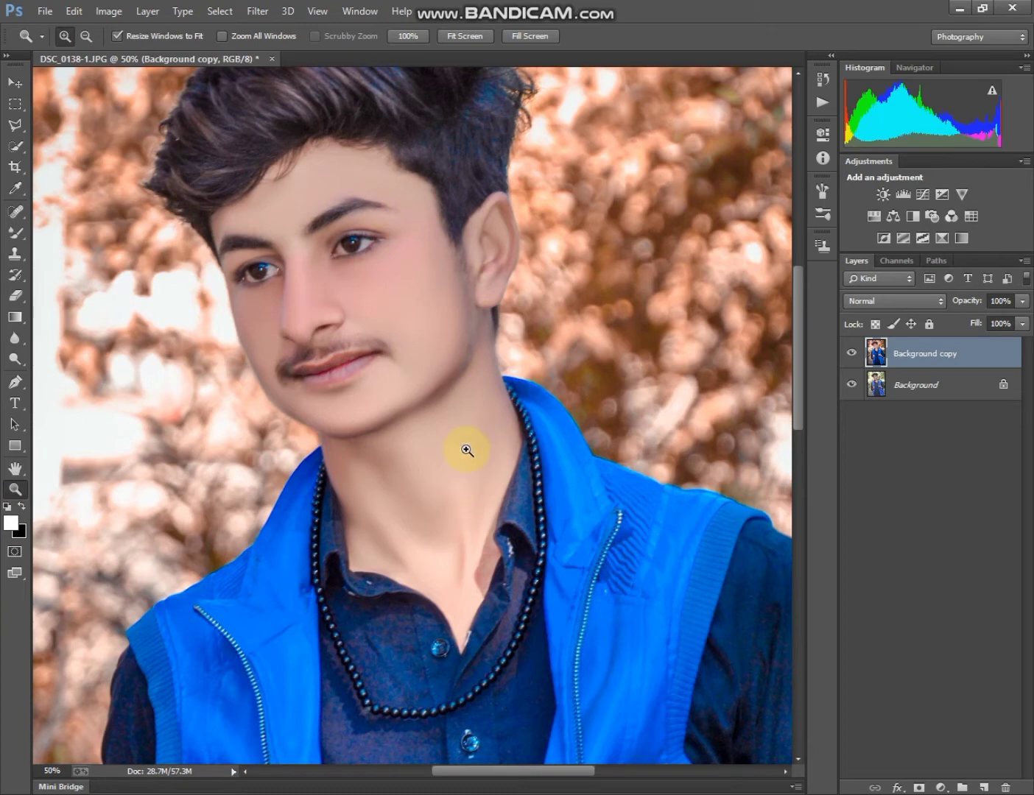
{"action": "right_click", "coordinate": [447, 397]}
{"action": "left_click", "coordinate": [525, 411]}
{"action": "left_click", "coordinate": [940, 787]}
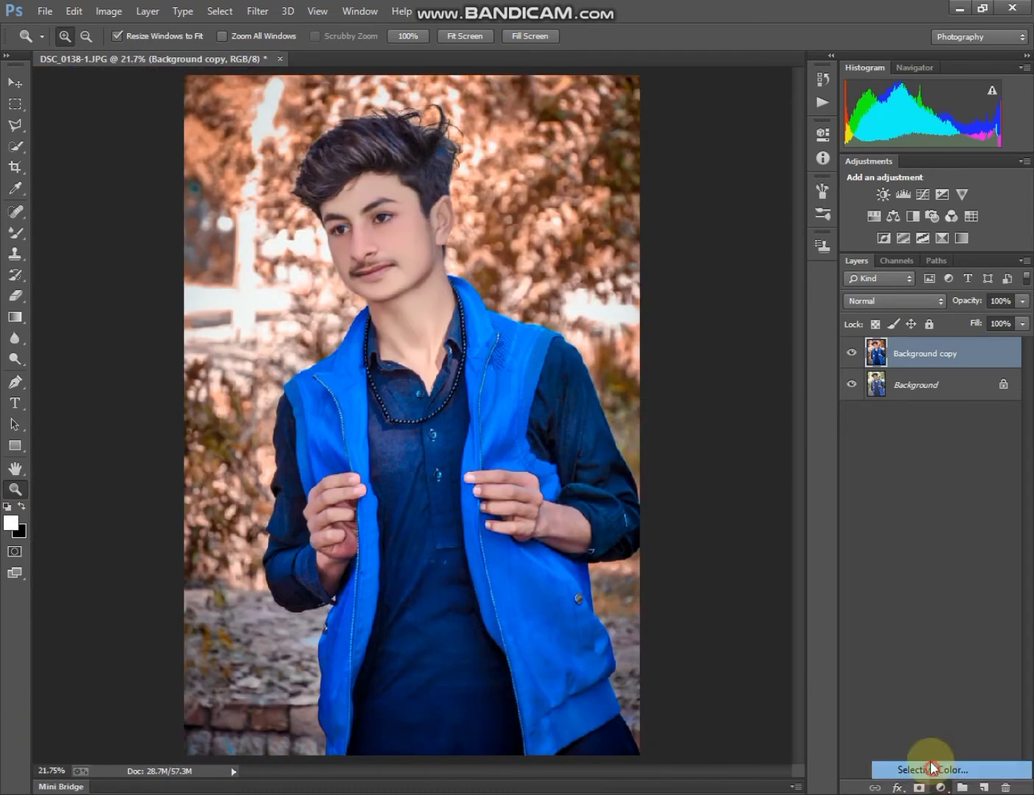
{"action": "left_click", "coordinate": [921, 768]}
{"action": "mouse_move", "coordinate": [731, 229]}
{"action": "left_mouse_down"}
{"action": "mouse_move", "coordinate": [682, 231]}
{"action": "mouse_move", "coordinate": [695, 230]}
{"action": "left_mouse_up"}
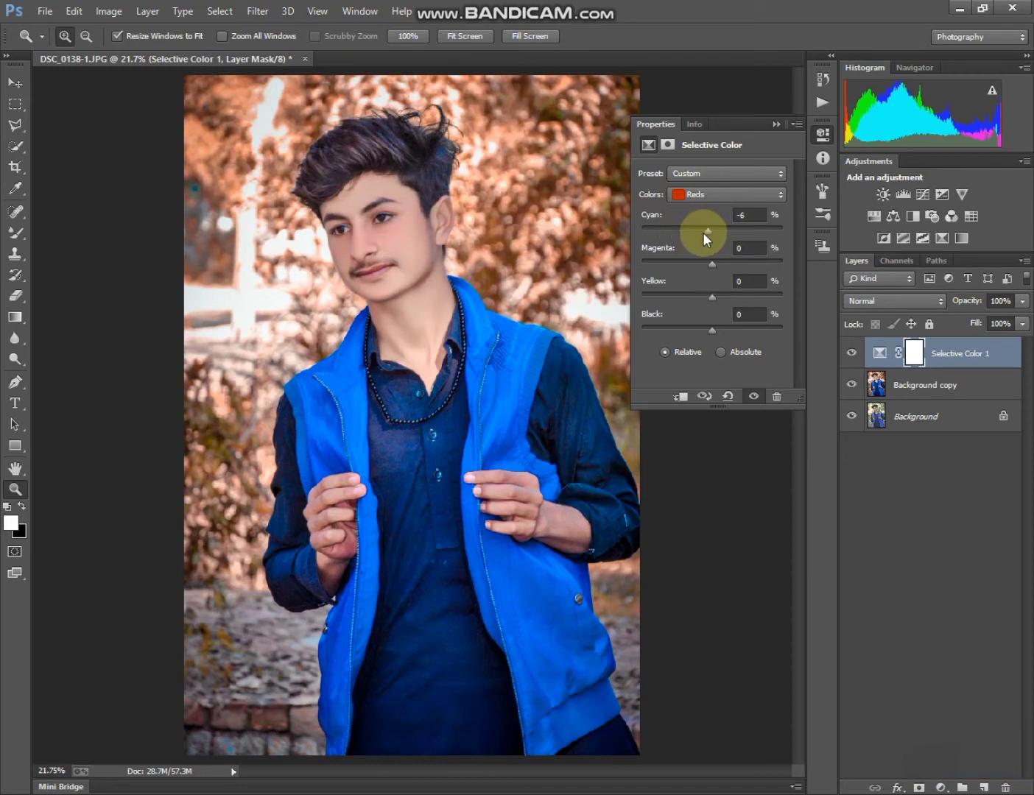
Lower Cyan in the Yellows to -91, then view the photo at 25%.
{"action": "left_click", "coordinate": [371, 215]}
{"action": "left_click", "coordinate": [519, 212]}
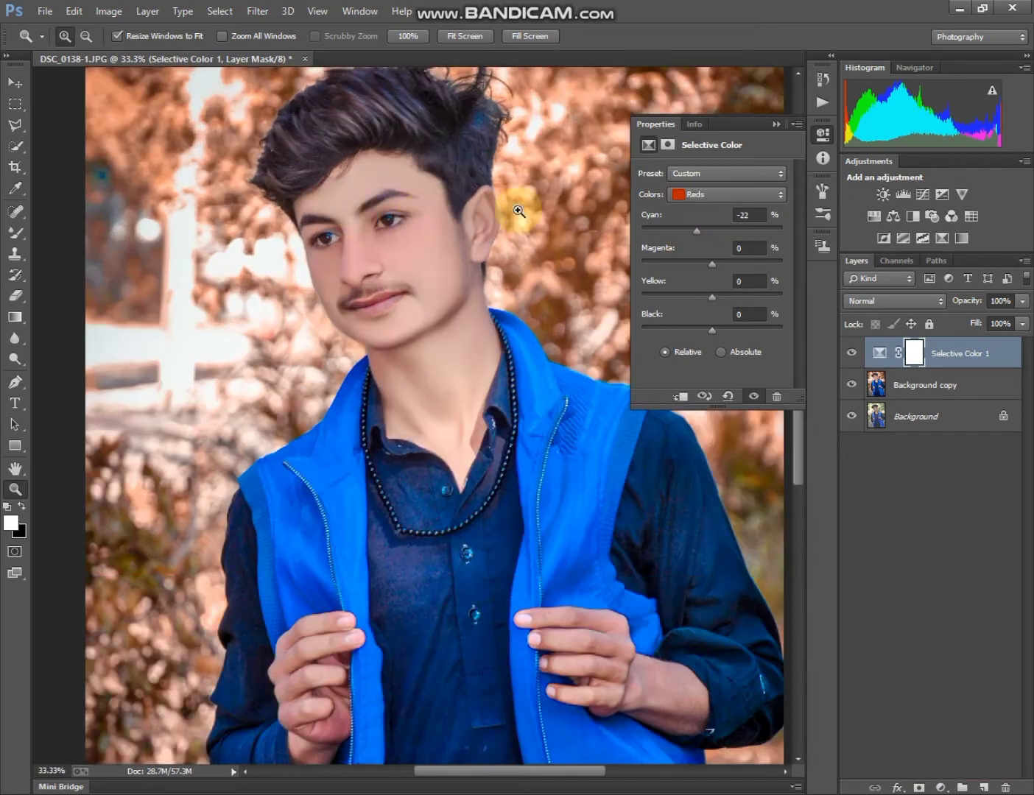
{"action": "left_click", "coordinate": [717, 195]}
{"action": "left_click_drag", "start_coordinate": [711, 229], "coordinate": [682, 230]}
{"action": "right_click", "coordinate": [402, 265]}
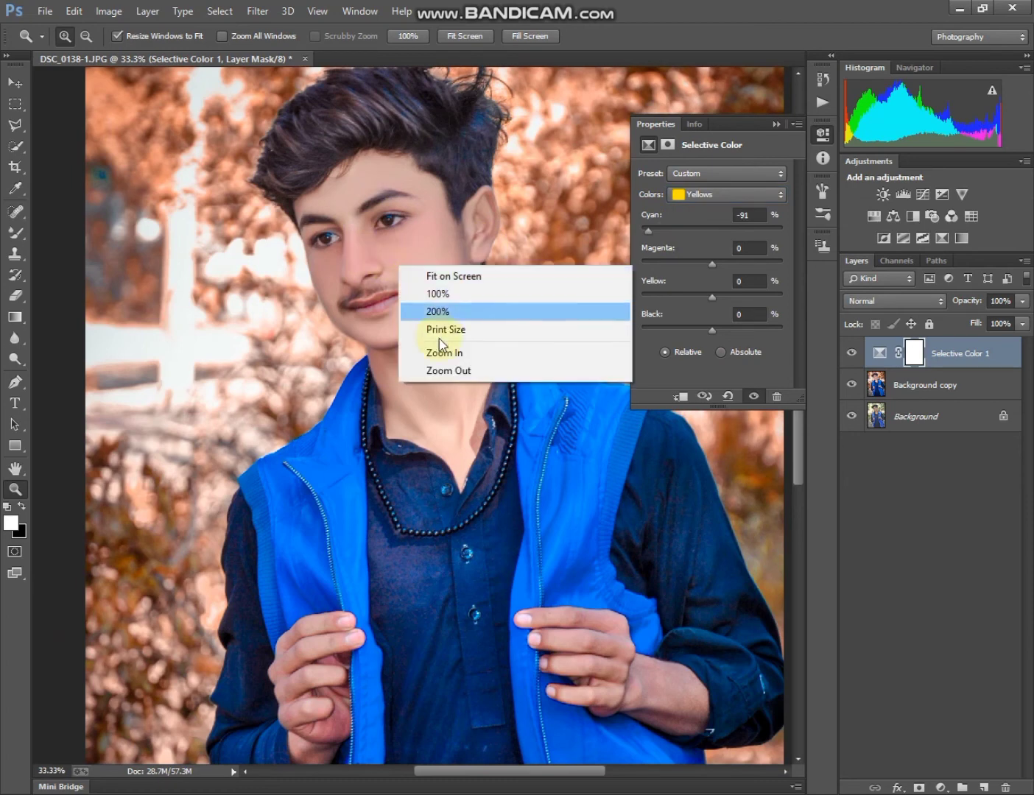
{"action": "left_click", "coordinate": [438, 369]}
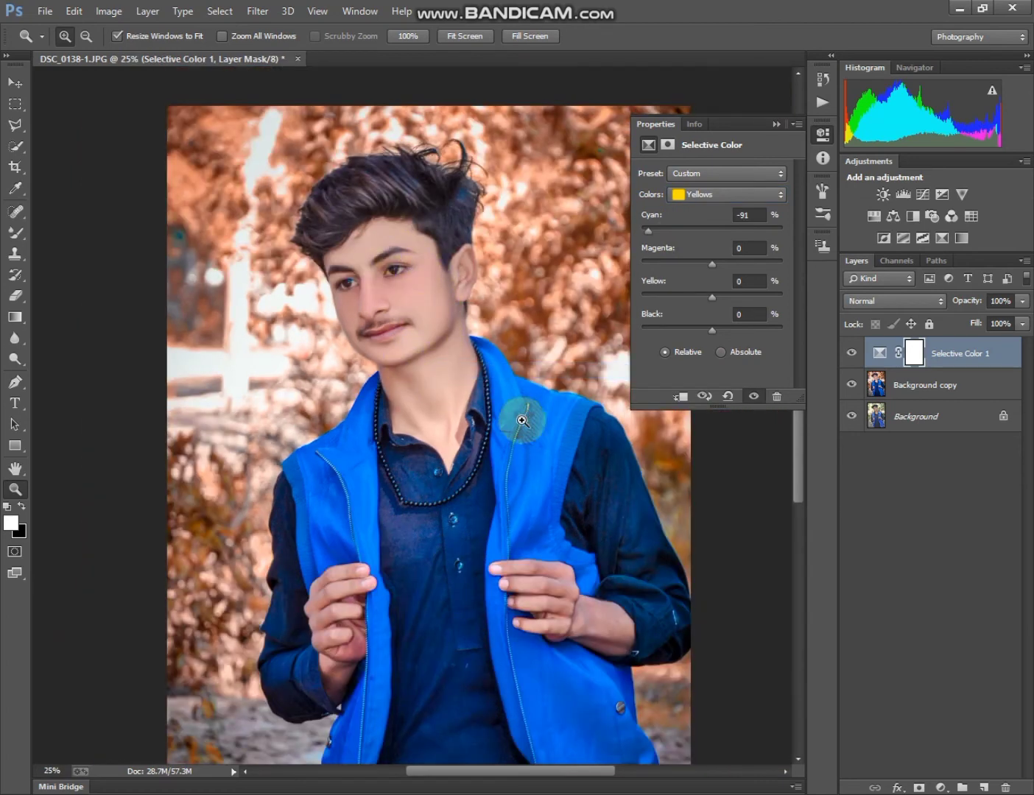
Merge the Selective Color 1 layer down into Background copy.
{"action": "left_click", "coordinate": [775, 124]}
{"action": "right_click", "coordinate": [931, 347]}
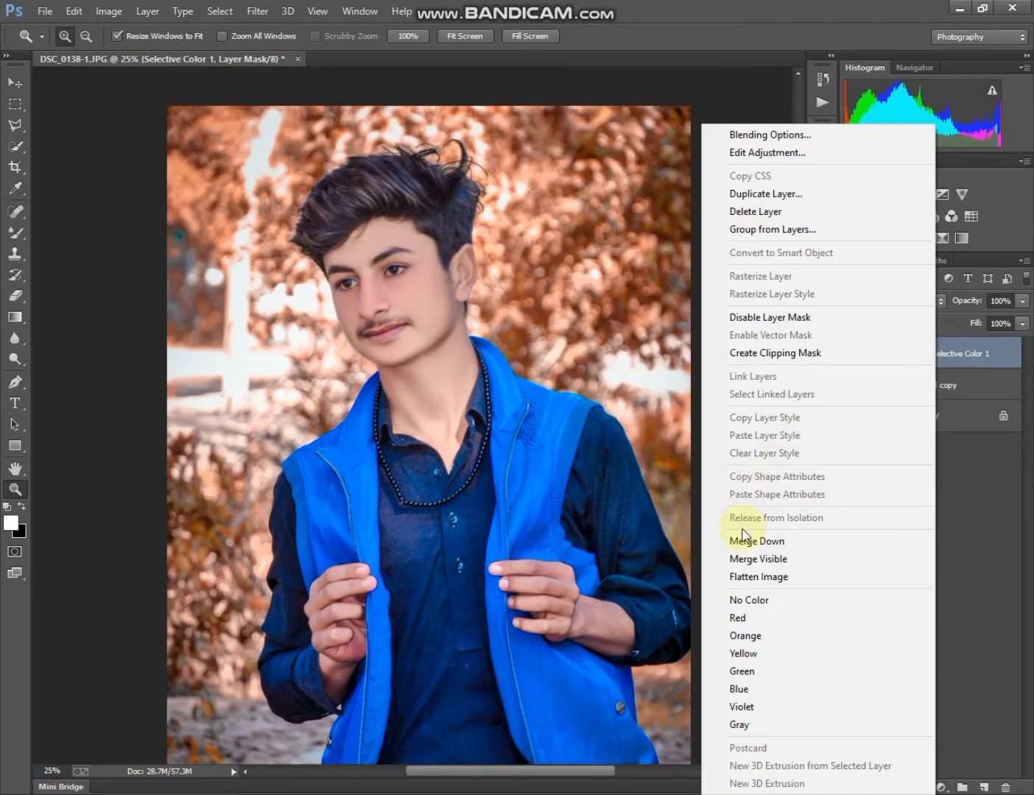
{"action": "left_click", "coordinate": [734, 536]}
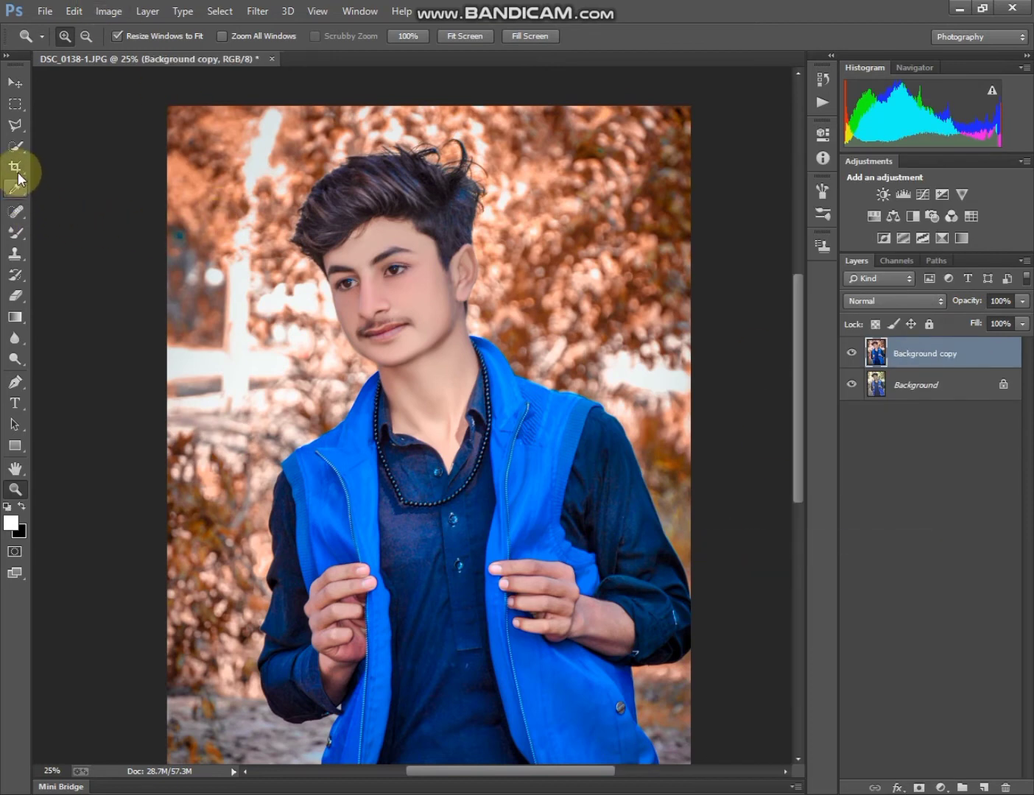
Quick-select the hair, face and neck and feather the selection by 5 px.
{"action": "left_click", "coordinate": [16, 147]}
{"action": "key", "text": "bracketright"}
{"action": "key", "text": "bracketright"}
{"action": "key", "text": "bracketright"}
{"action": "mouse_move", "coordinate": [401, 246]}
{"action": "left_mouse_down"}
{"action": "mouse_move", "coordinate": [487, 443]}
{"action": "mouse_move", "coordinate": [430, 152]}
{"action": "mouse_move", "coordinate": [384, 176]}
{"action": "mouse_move", "coordinate": [313, 184]}
{"action": "mouse_move", "coordinate": [326, 210]}
{"action": "mouse_move", "coordinate": [426, 187]}
{"action": "mouse_move", "coordinate": [462, 254]}
{"action": "mouse_move", "coordinate": [446, 296]}
{"action": "mouse_move", "coordinate": [450, 336]}
{"action": "left_mouse_up"}
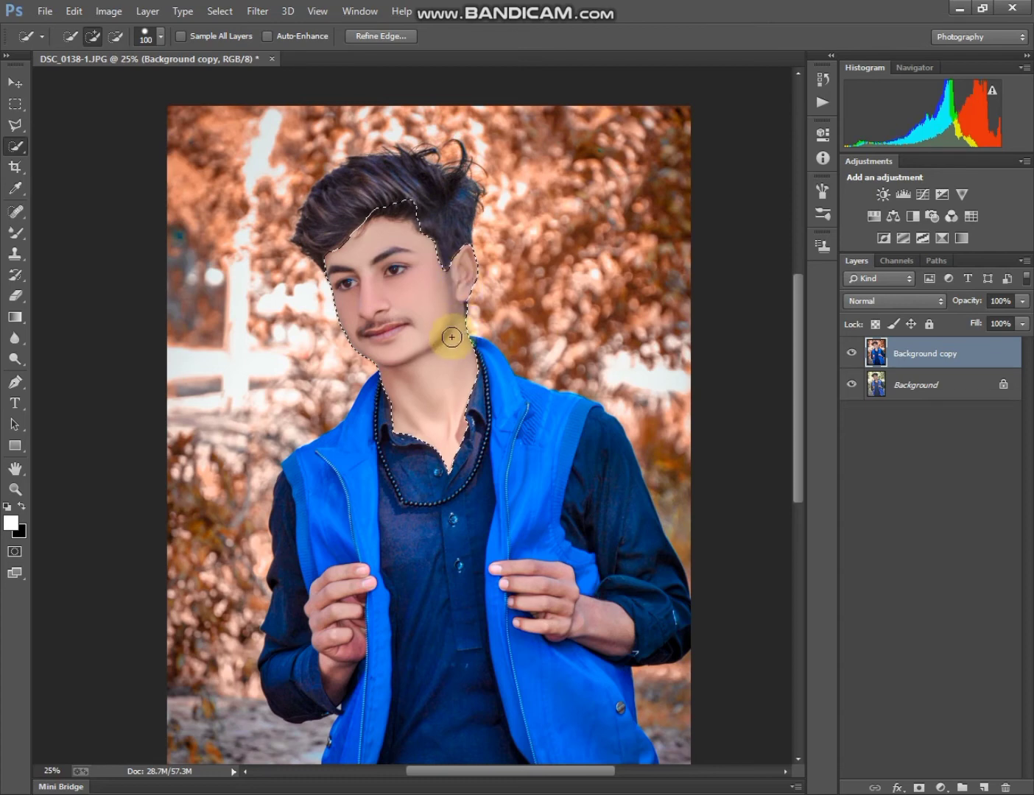
{"action": "right_click", "coordinate": [524, 177]}
{"action": "left_click", "coordinate": [555, 221]}
{"action": "type", "text": "5"}
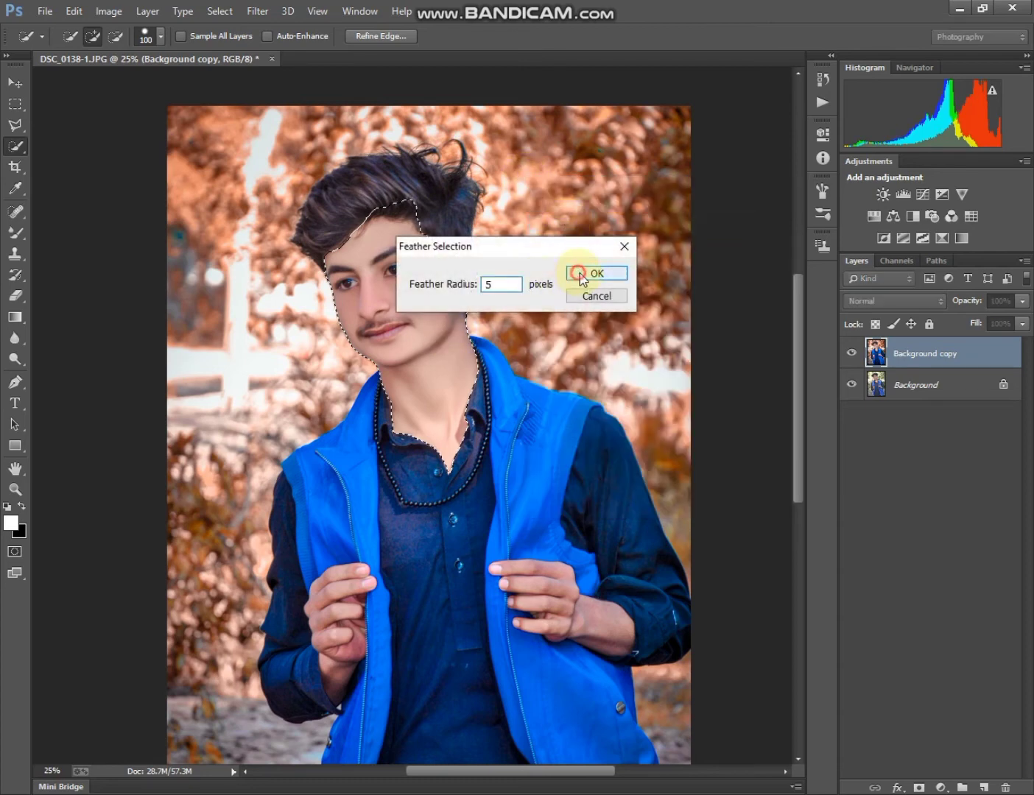
{"action": "left_click", "coordinate": [581, 274]}
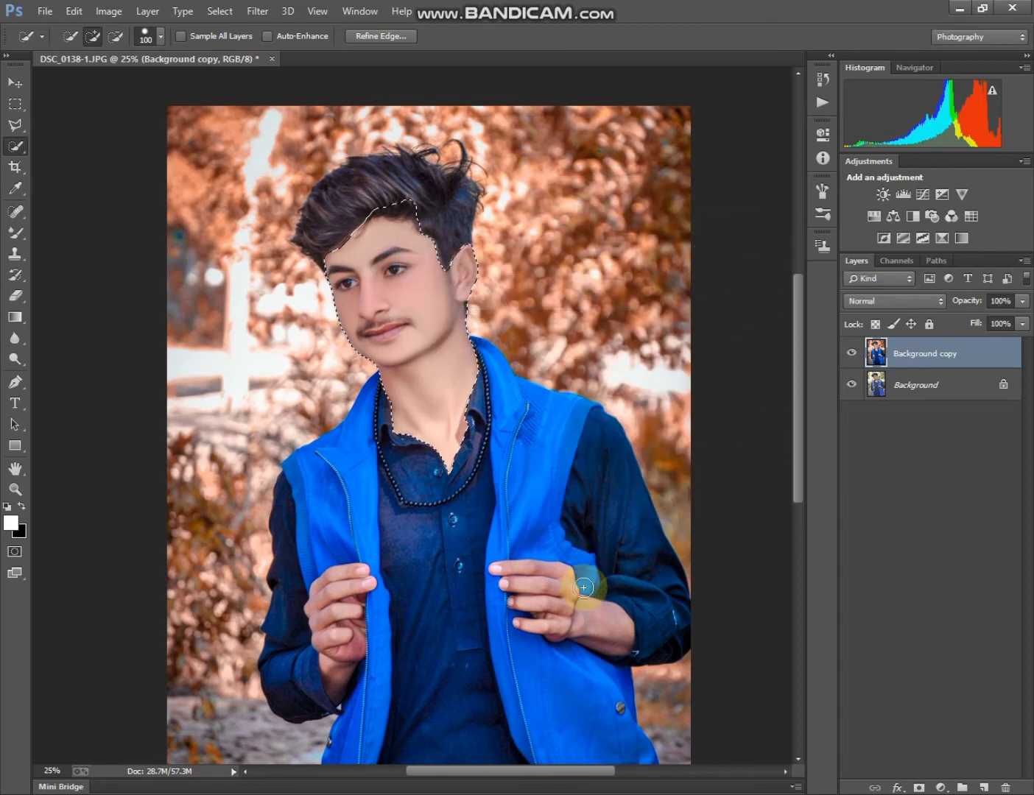
Add a Color Lookup adjustment layer, then delete it.
{"action": "left_click", "coordinate": [951, 217]}
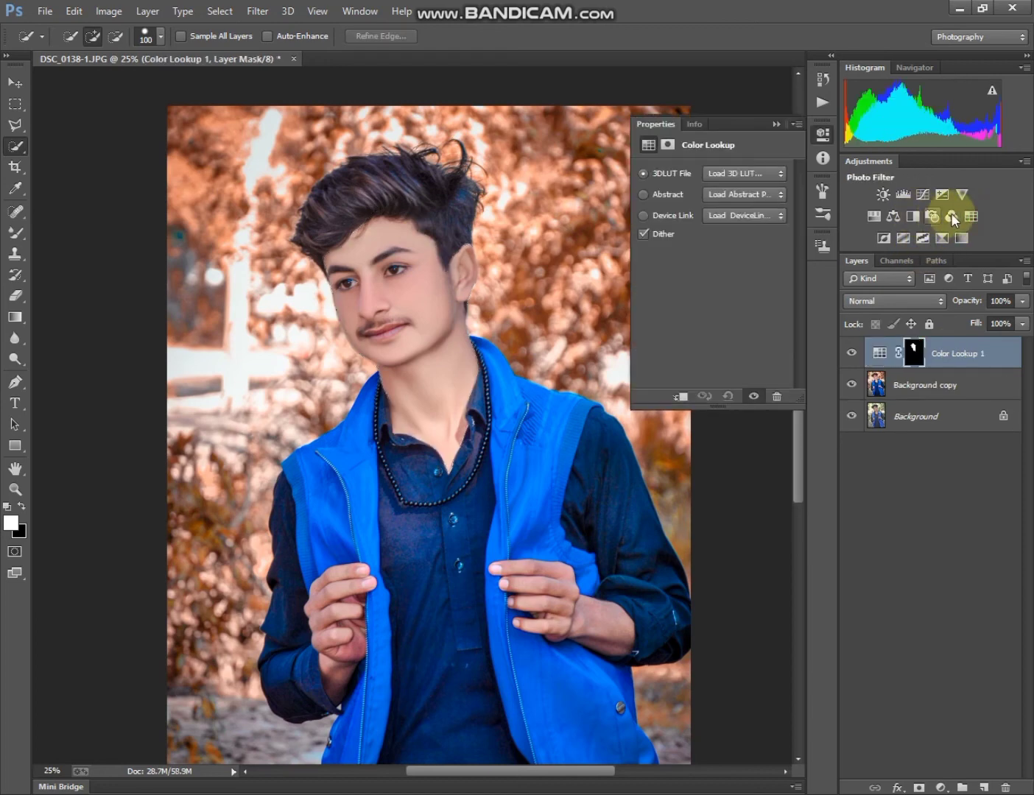
{"action": "right_click", "coordinate": [968, 343]}
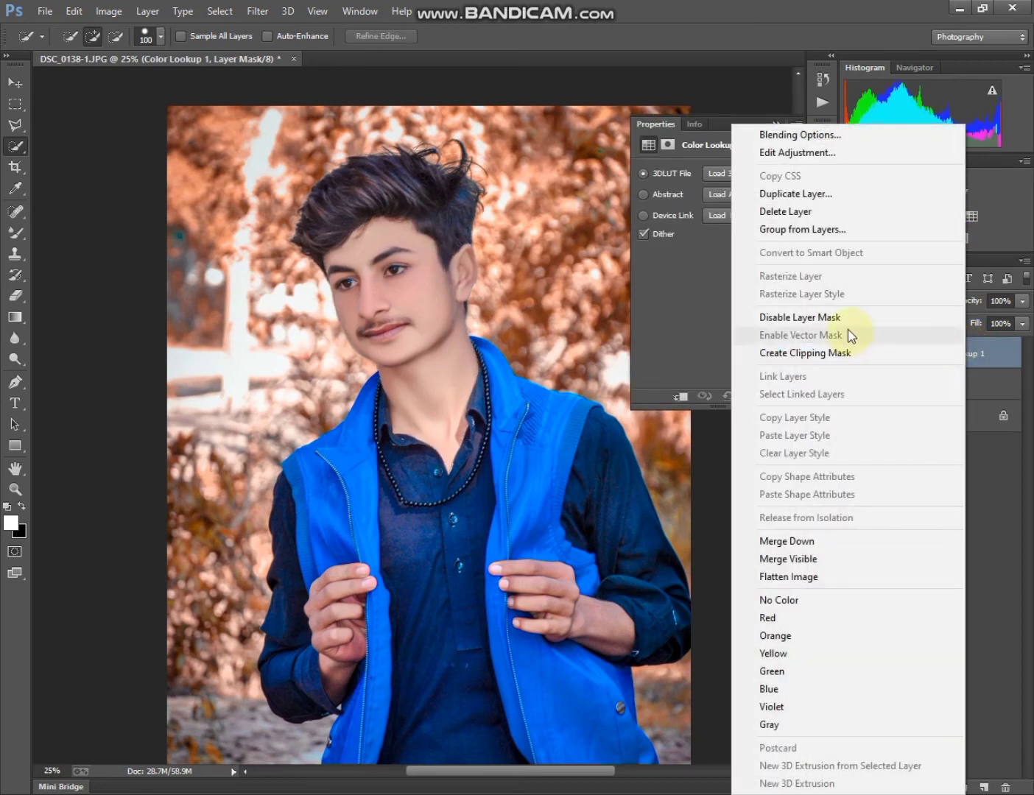
{"action": "left_click", "coordinate": [788, 212]}
Add a Hue/Saturation adjustment with Reds saturation -22 and merge it into Background copy.
{"action": "left_click", "coordinate": [871, 218]}
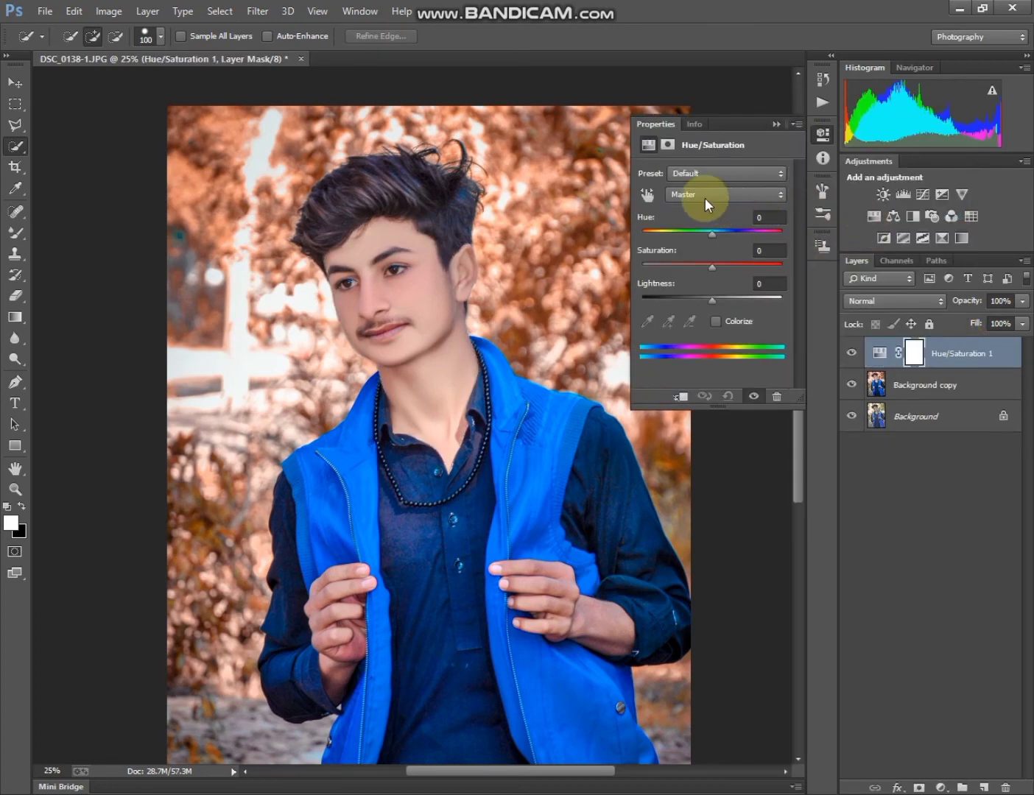
{"action": "left_click", "coordinate": [706, 195]}
{"action": "left_click", "coordinate": [707, 222]}
{"action": "left_click_drag", "start_coordinate": [687, 263], "coordinate": [697, 264]}
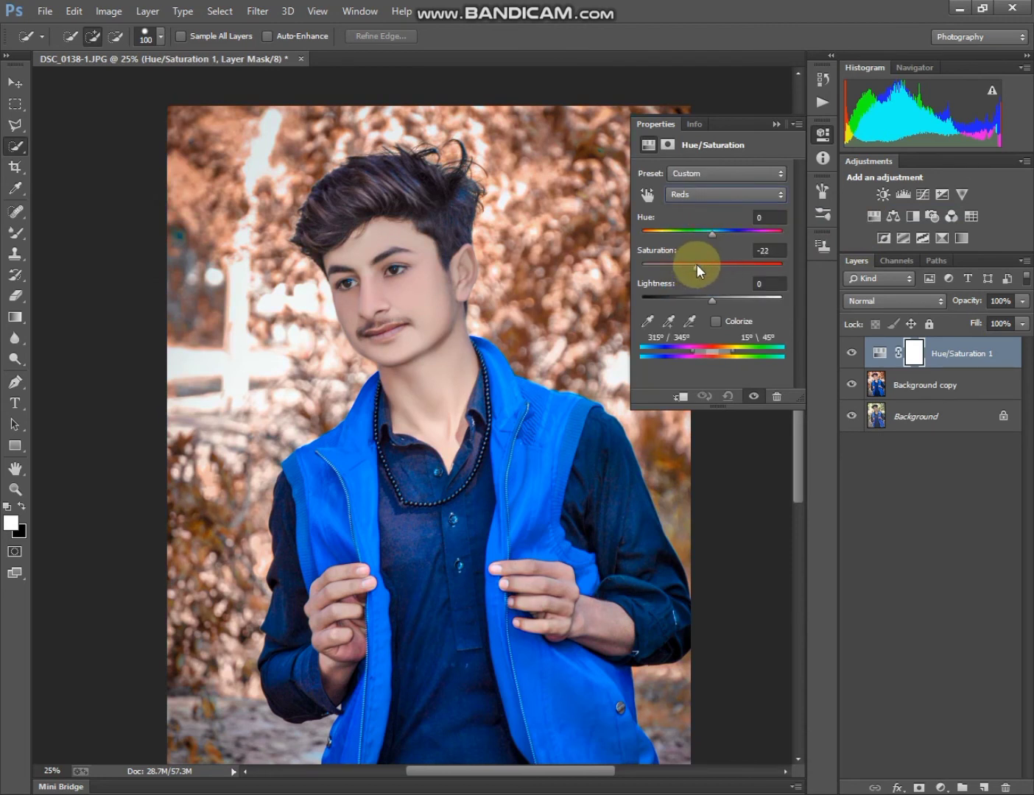
{"action": "left_click", "coordinate": [776, 125]}
{"action": "right_click", "coordinate": [966, 355]}
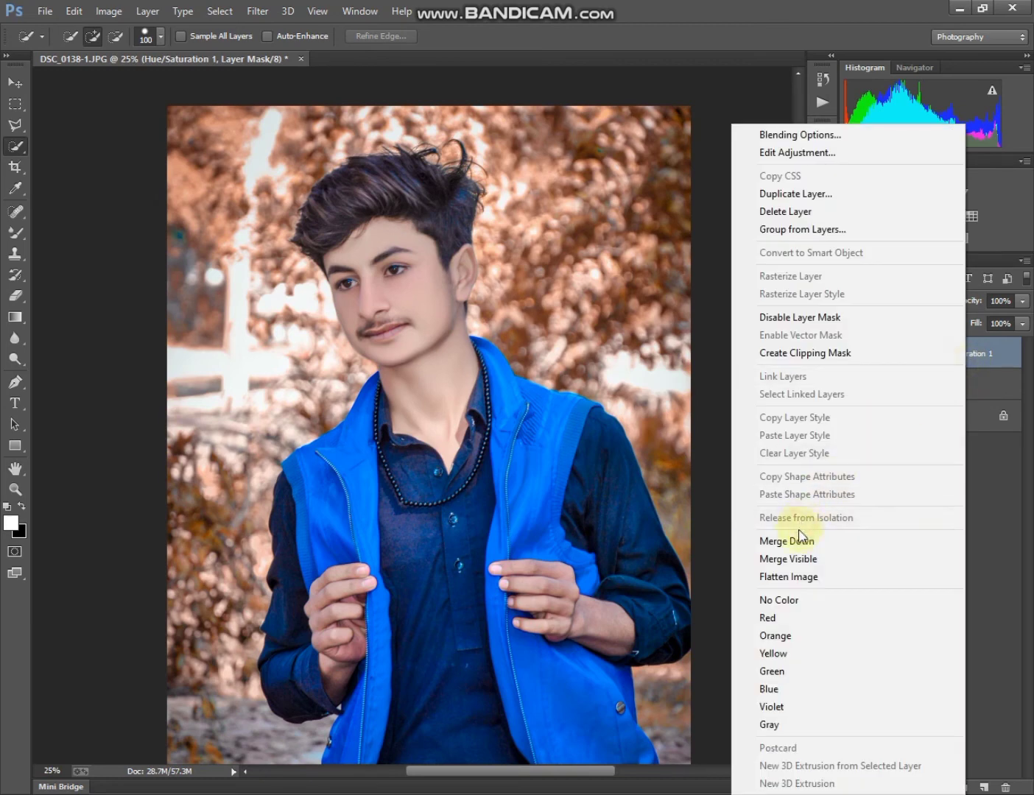
{"action": "left_click", "coordinate": [800, 539]}
Open the photo layer's blending options and close them without changes.
{"action": "right_click", "coordinate": [501, 239]}
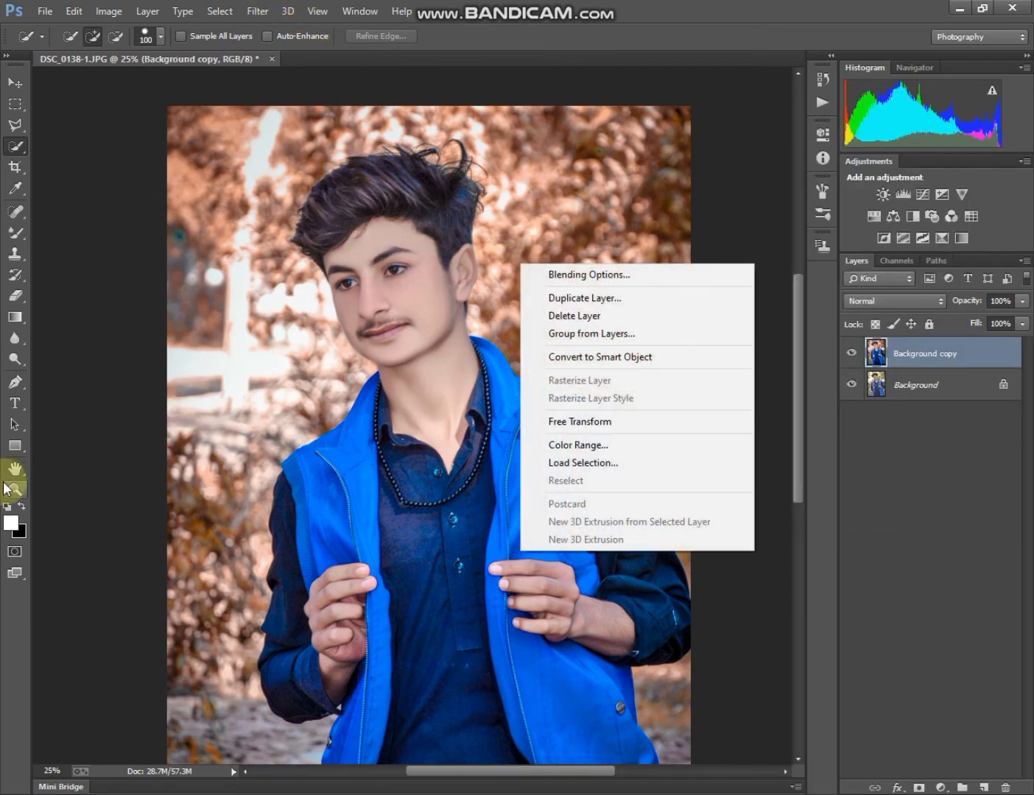
{"action": "left_click", "coordinate": [528, 252]}
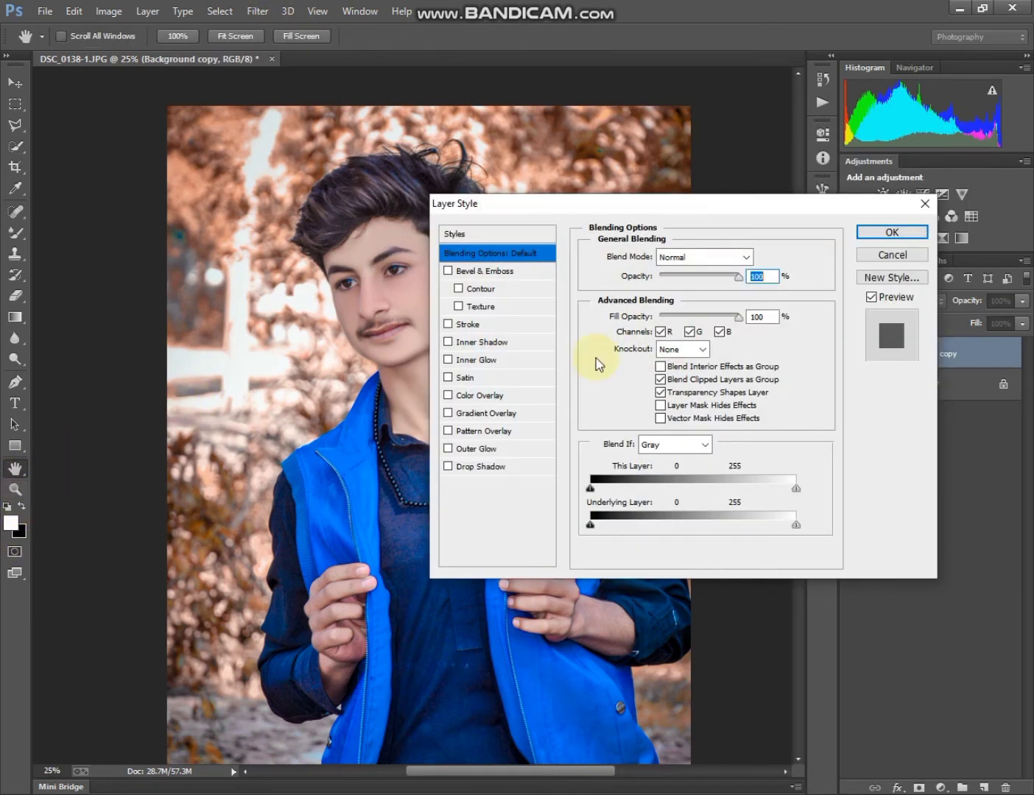
{"action": "left_click", "coordinate": [871, 258]}
Zoom in on the mouth and blend the lower lip with the Mixer Brush.
{"action": "left_click", "coordinate": [18, 470]}
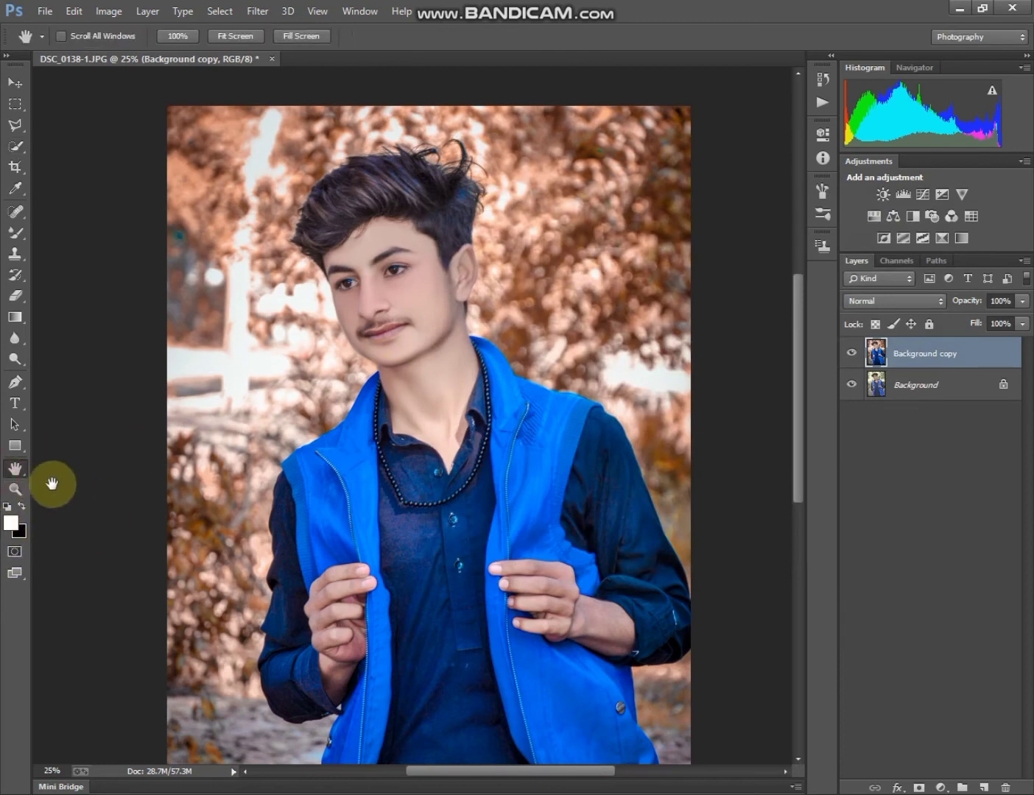
{"action": "right_click", "coordinate": [405, 338]}
{"action": "left_click", "coordinate": [427, 349]}
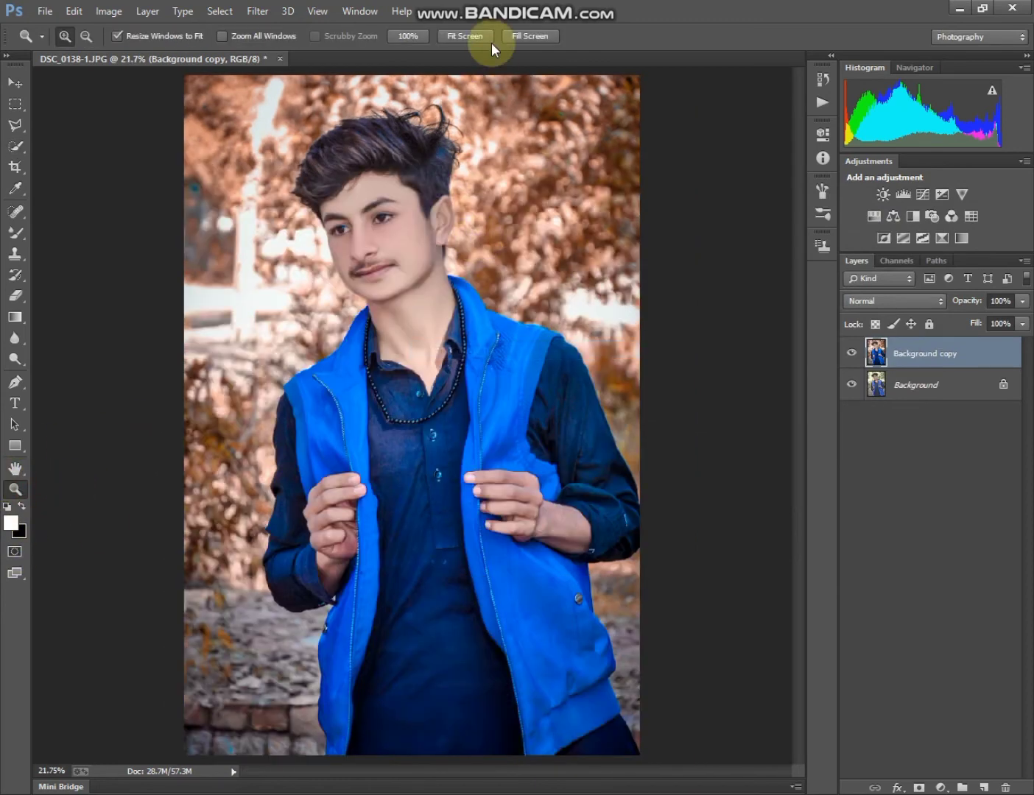
{"action": "left_click", "coordinate": [355, 213]}
{"action": "left_click", "coordinate": [356, 212]}
{"action": "left_click", "coordinate": [421, 203]}
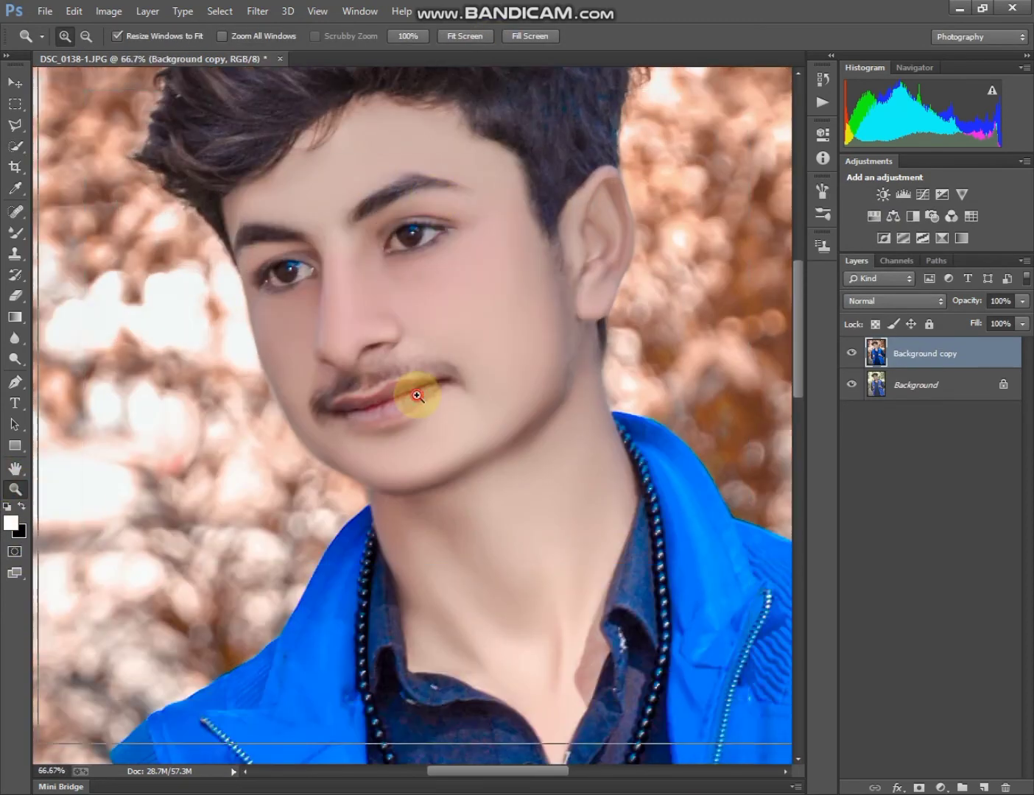
{"action": "left_click", "coordinate": [417, 396]}
{"action": "left_click", "coordinate": [536, 384]}
{"action": "left_click", "coordinate": [15, 232]}
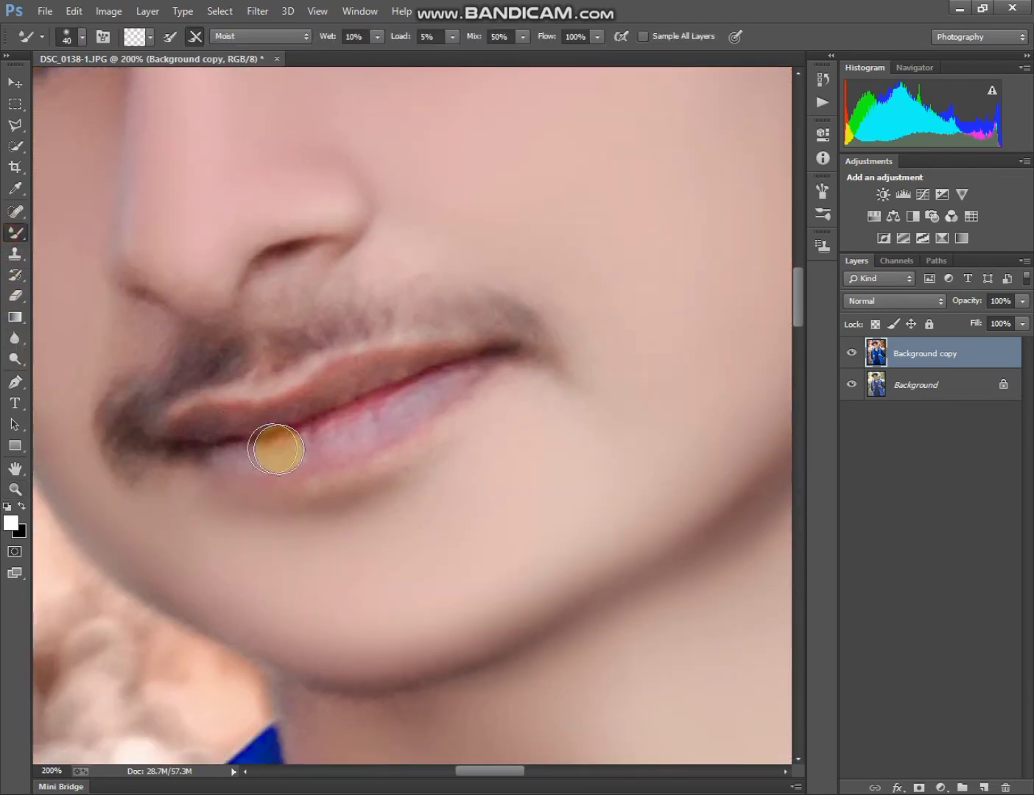
{"action": "mouse_move", "coordinate": [272, 443]}
{"action": "left_mouse_down"}
{"action": "mouse_move", "coordinate": [456, 388]}
{"action": "mouse_move", "coordinate": [249, 458]}
{"action": "left_mouse_up"}
{"action": "key", "text": "bracketleft"}
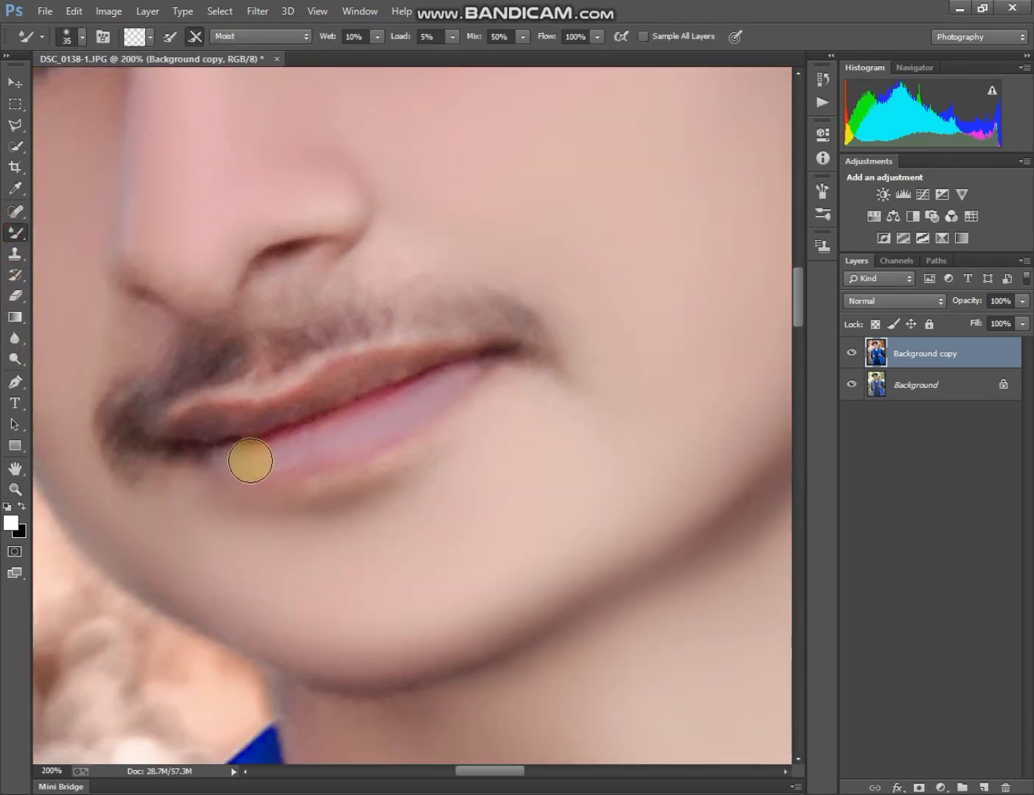
{"action": "left_click_drag", "start_coordinate": [349, 440], "coordinate": [296, 445]}
With a smaller brush, blend the upper lip, then zoom back out to the face.
{"action": "key", "text": "bracketleft"}
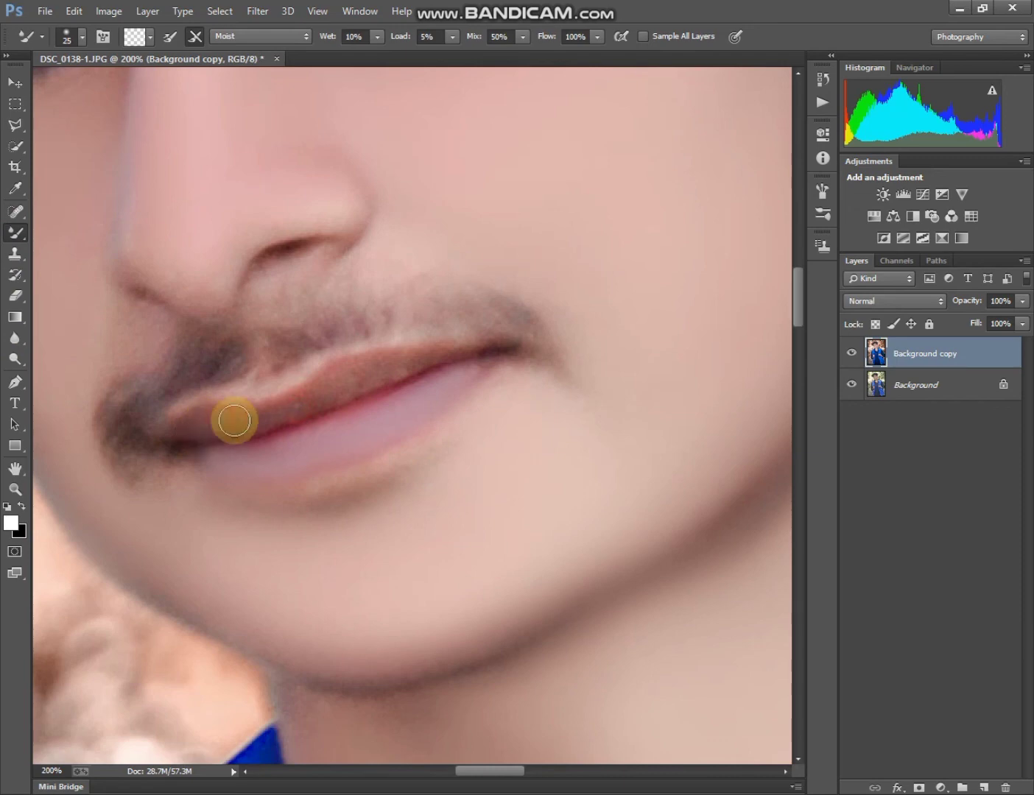
{"action": "mouse_move", "coordinate": [234, 421]}
{"action": "left_mouse_down"}
{"action": "mouse_move", "coordinate": [370, 369]}
{"action": "mouse_move", "coordinate": [376, 387]}
{"action": "left_mouse_up"}
{"action": "left_click", "coordinate": [15, 488]}
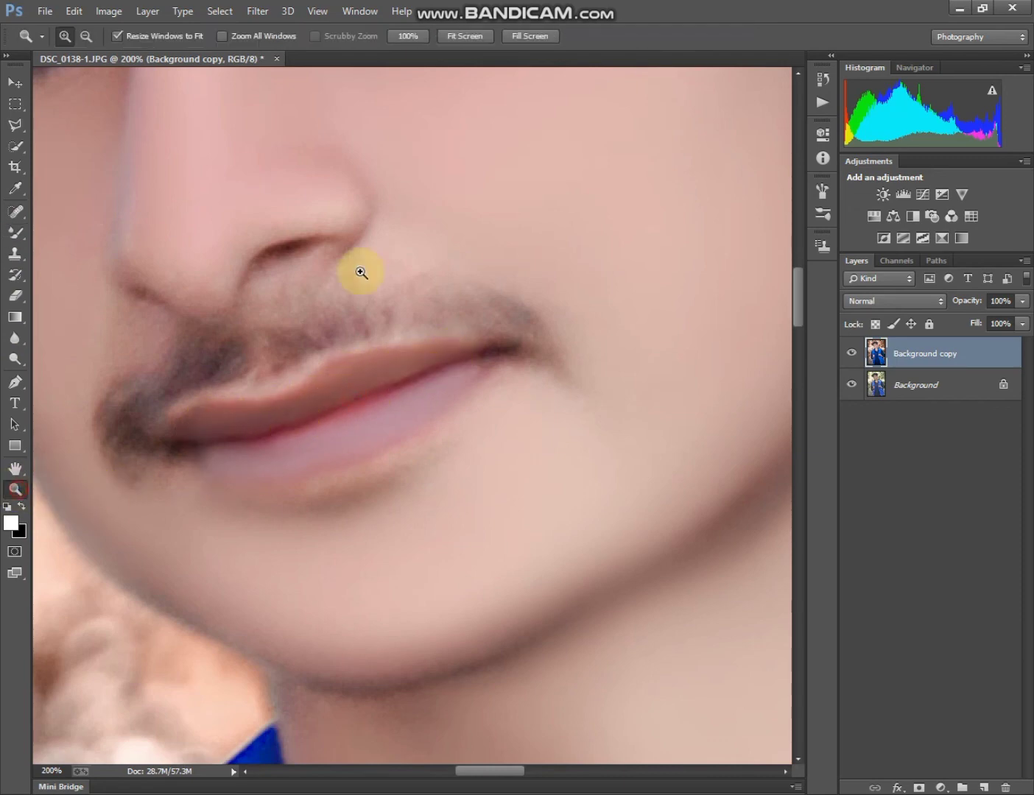
{"action": "left_click", "coordinate": [361, 273], "text": "alt"}
{"action": "left_click", "coordinate": [257, 12]}
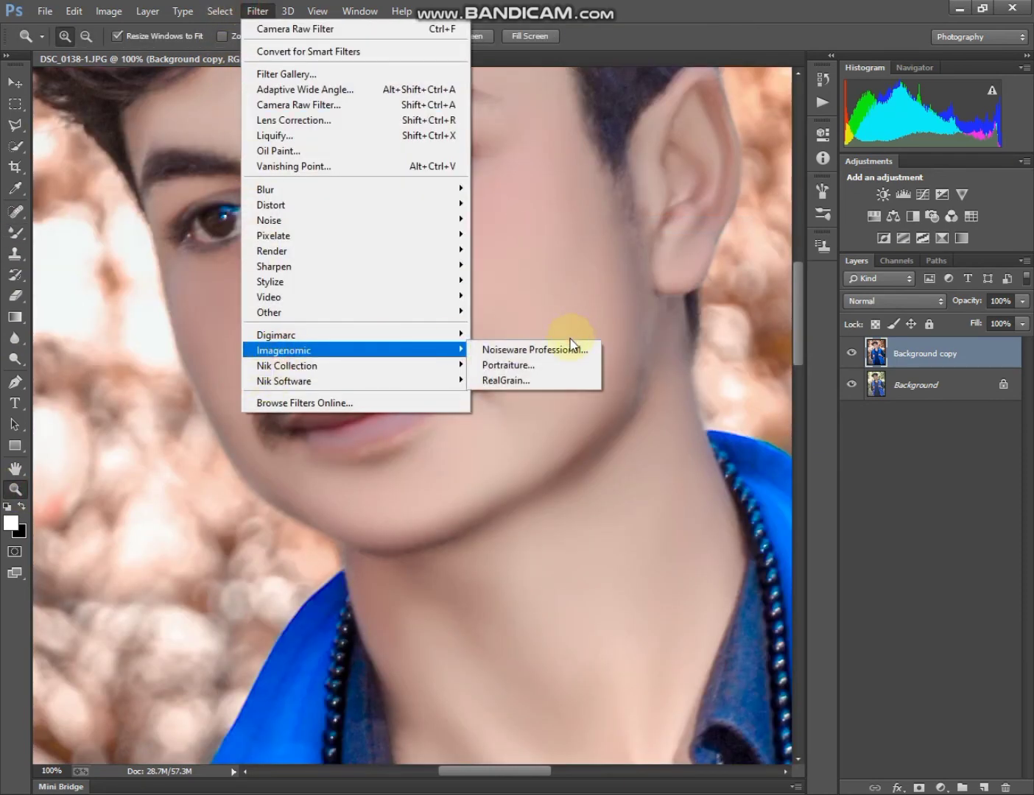
Apply Imagenomic Noiseware Professional, zoom in to check the face, then fit the photo on screen.
{"action": "left_click", "coordinate": [571, 349]}
{"action": "left_click", "coordinate": [835, 143]}
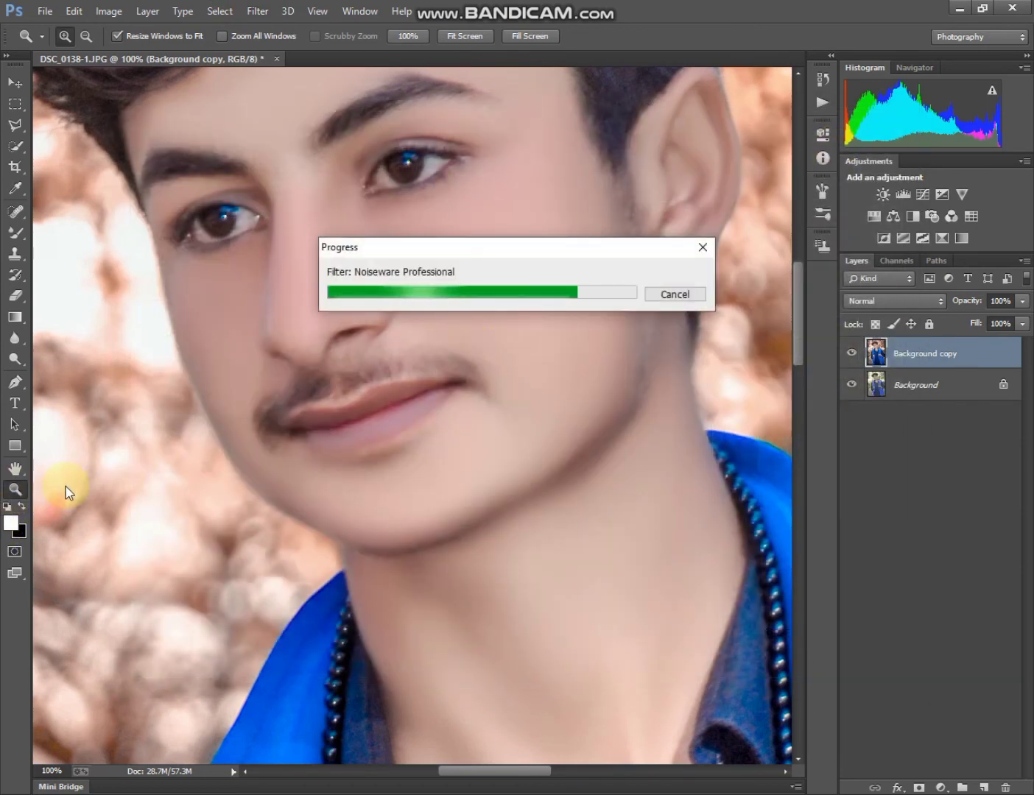
{"action": "right_click", "coordinate": [397, 319]}
{"action": "left_click", "coordinate": [427, 329]}
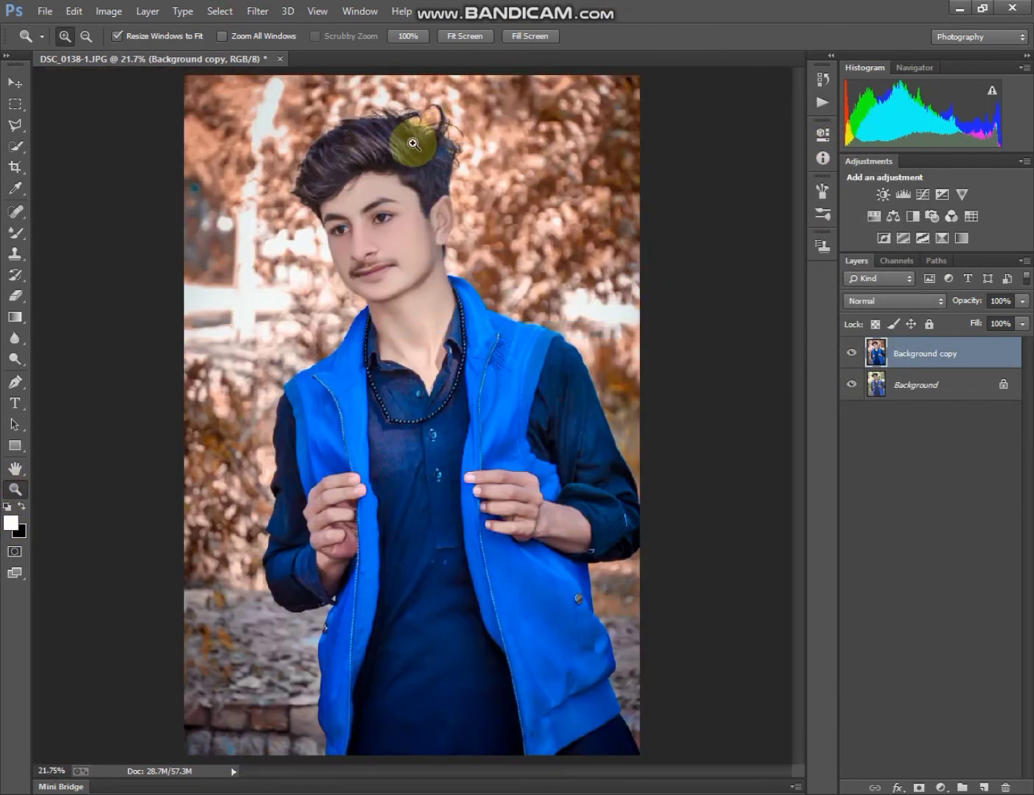
{"action": "left_click_drag", "start_coordinate": [398, 153], "coordinate": [410, 224]}
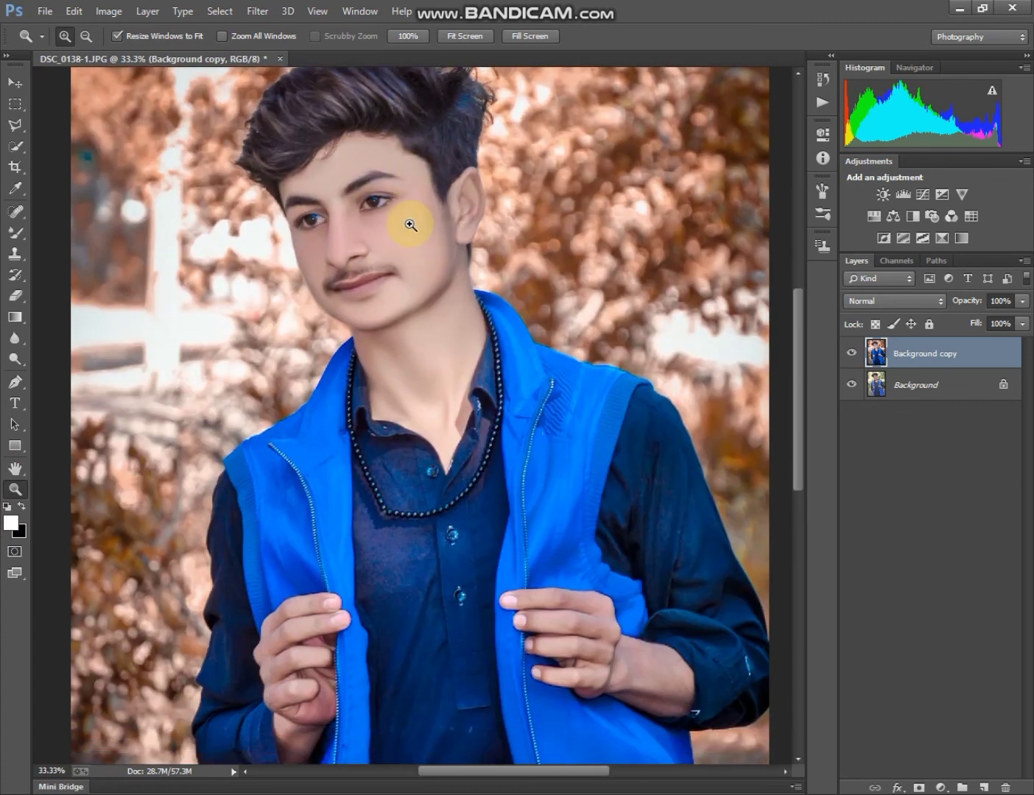
{"action": "right_click", "coordinate": [394, 214]}
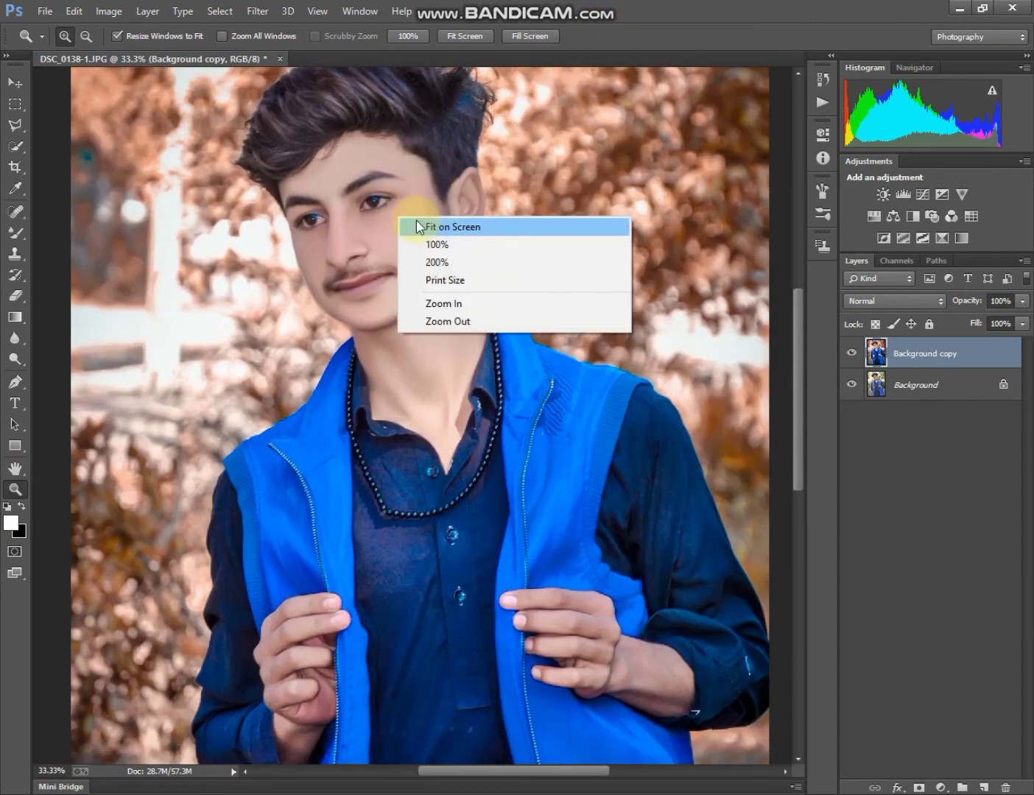
{"action": "left_click", "coordinate": [435, 226]}
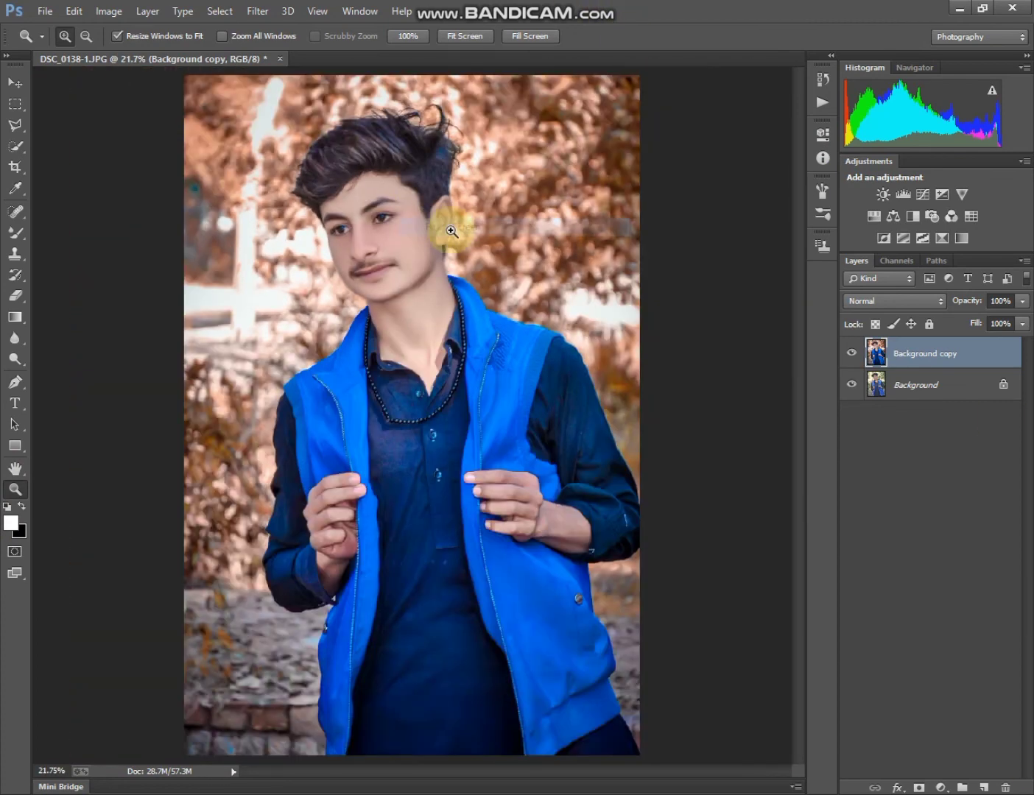
Give Background copy an inside white (faf9f9) Stroke layer style as a thin border.
{"action": "double_click", "coordinate": [995, 356]}
{"action": "left_click", "coordinate": [507, 324]}
{"action": "left_click", "coordinate": [674, 276]}
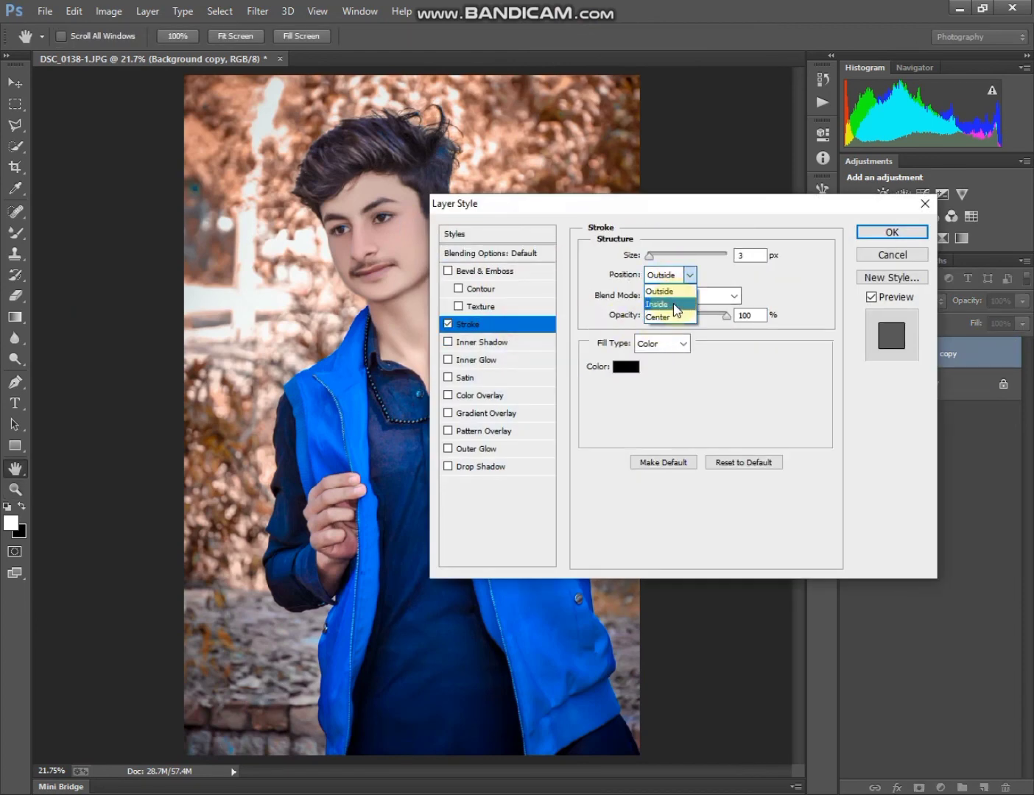
{"action": "left_click", "coordinate": [673, 304]}
{"action": "left_click", "coordinate": [626, 366]}
{"action": "left_click", "coordinate": [575, 246]}
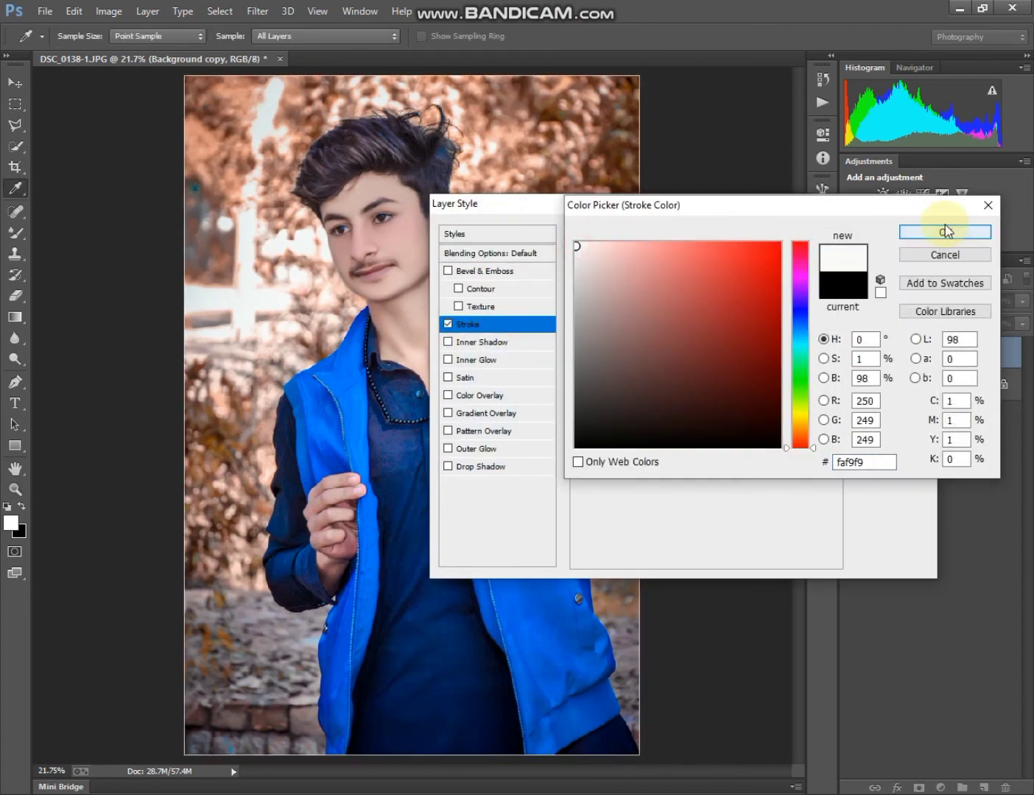
{"action": "left_click", "coordinate": [945, 231]}
{"action": "left_click_drag", "start_coordinate": [686, 254], "coordinate": [661, 254]}
{"action": "left_click", "coordinate": [872, 233]}
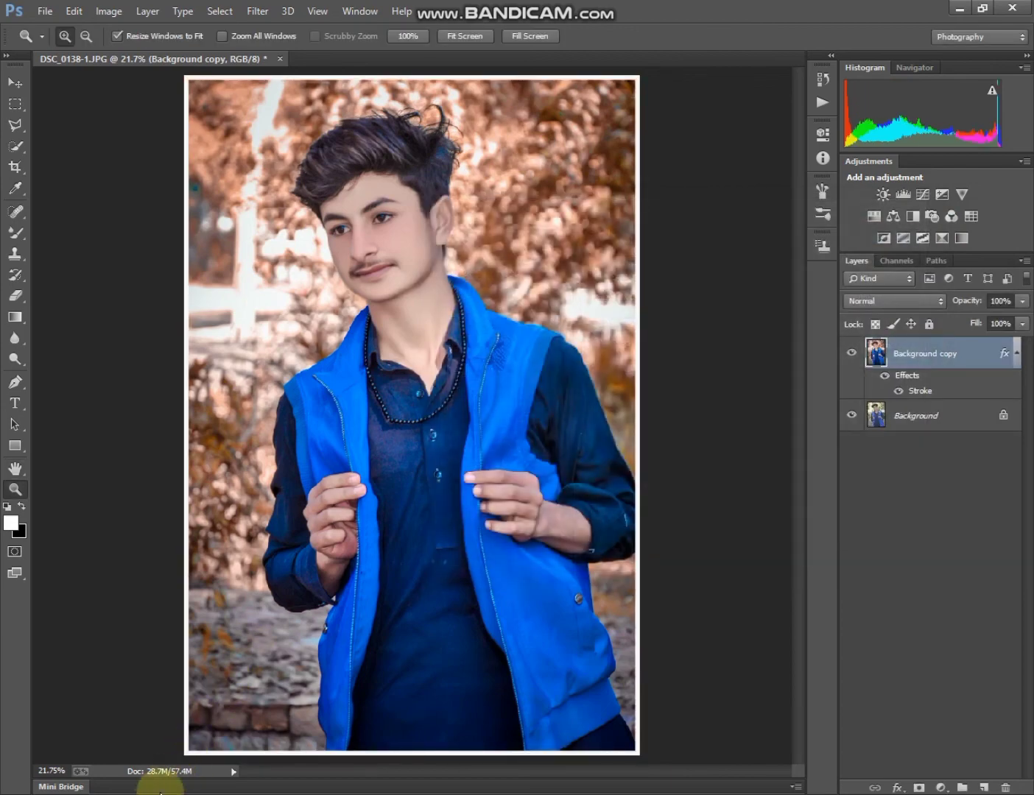